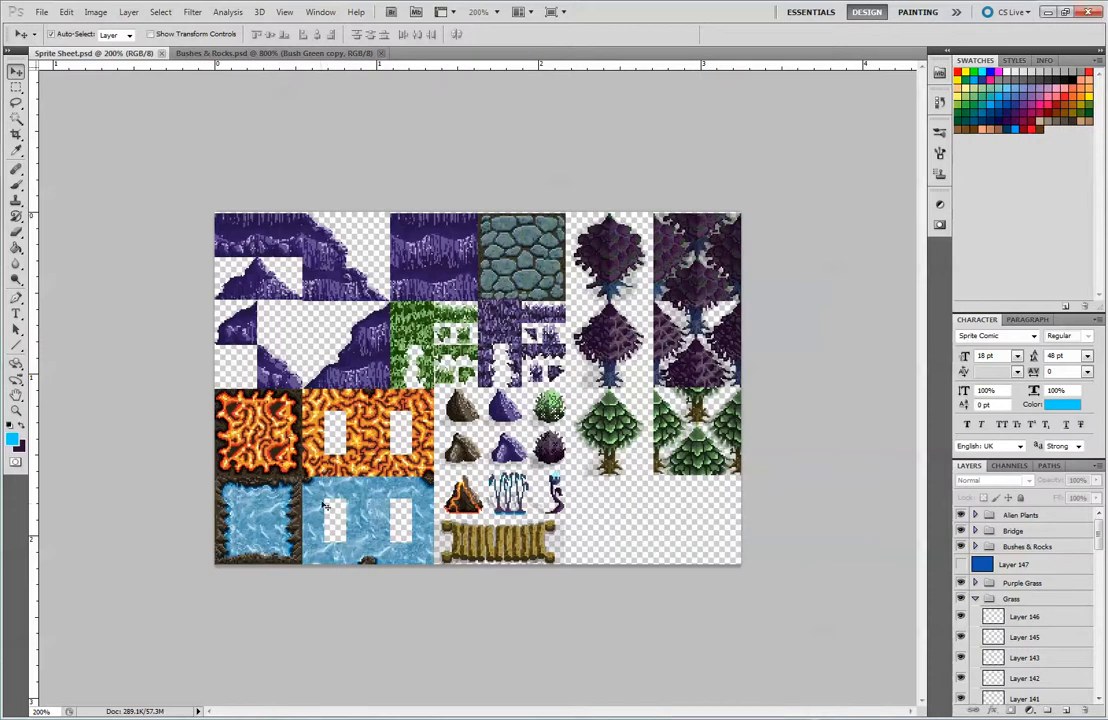
# - Move the corner piece of the large lava tile into the sheet's empty area and return it to its place
pyautogui.moveTo(318, 493)
pyautogui.mouseDown()
pyautogui.moveTo(279, 428)
pyautogui.moveTo(291, 426)
pyautogui.moveTo(267, 428)
pyautogui.moveTo(251, 493)
pyautogui.moveTo(683, 526)
pyautogui.moveTo(595, 507)
pyautogui.moveTo(316, 490)
pyautogui.mouseUp()
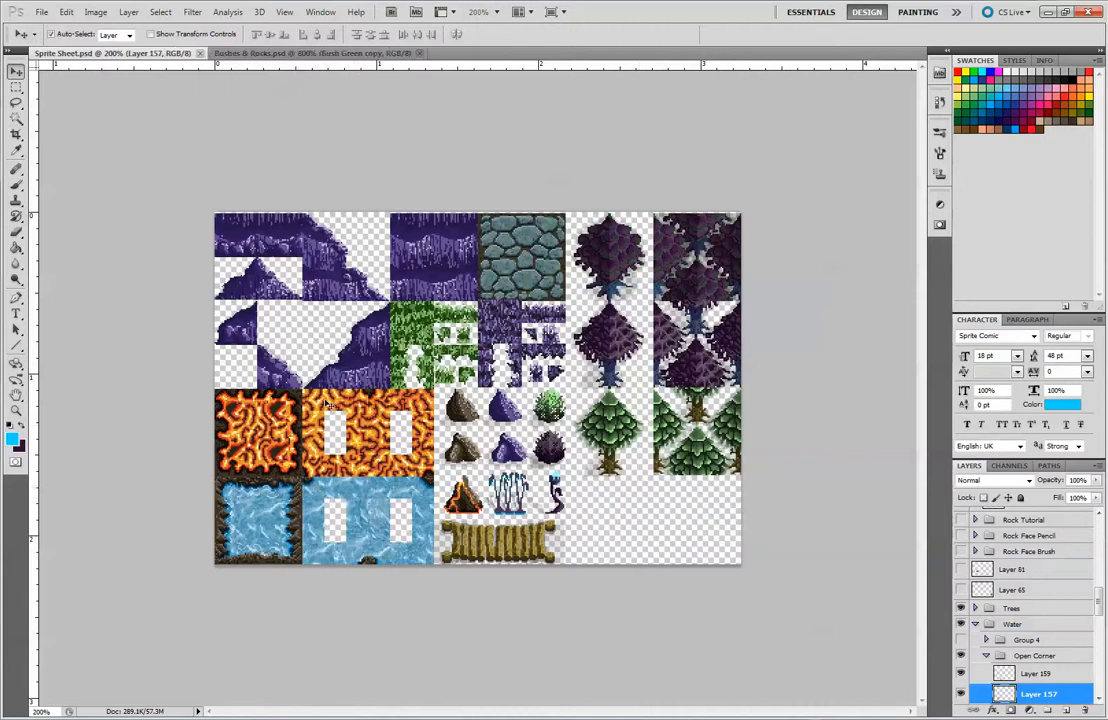
pyautogui.moveTo(325, 403); pyautogui.dragTo(594, 481)
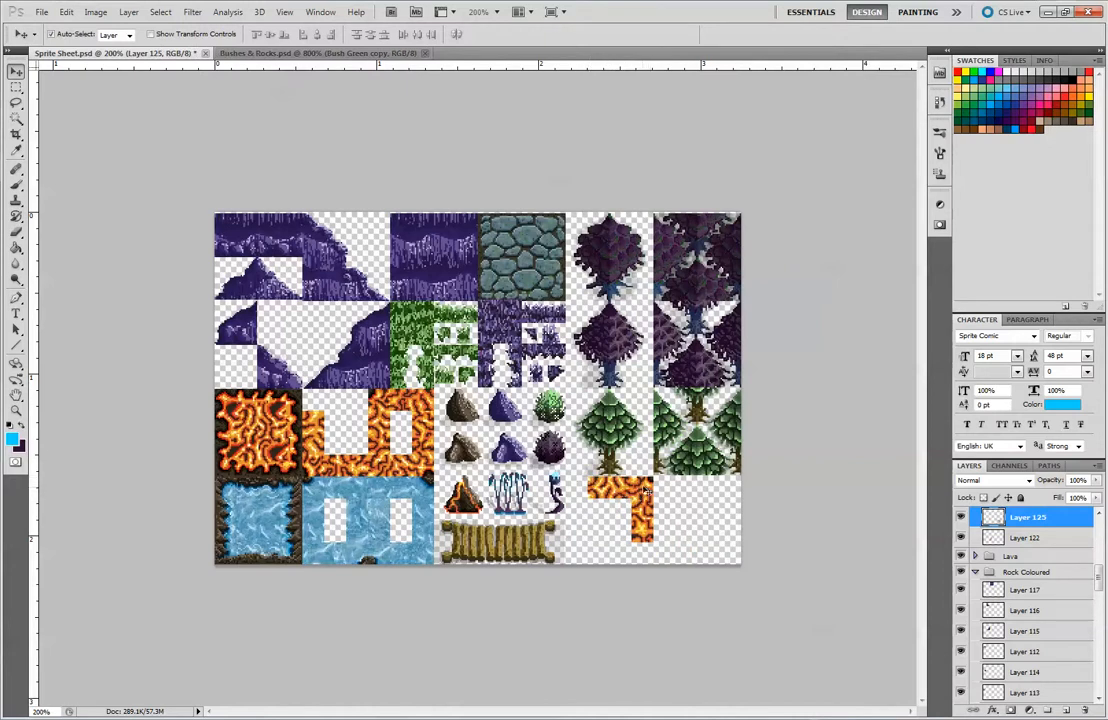
pyautogui.moveTo(642, 493); pyautogui.dragTo(359, 405)
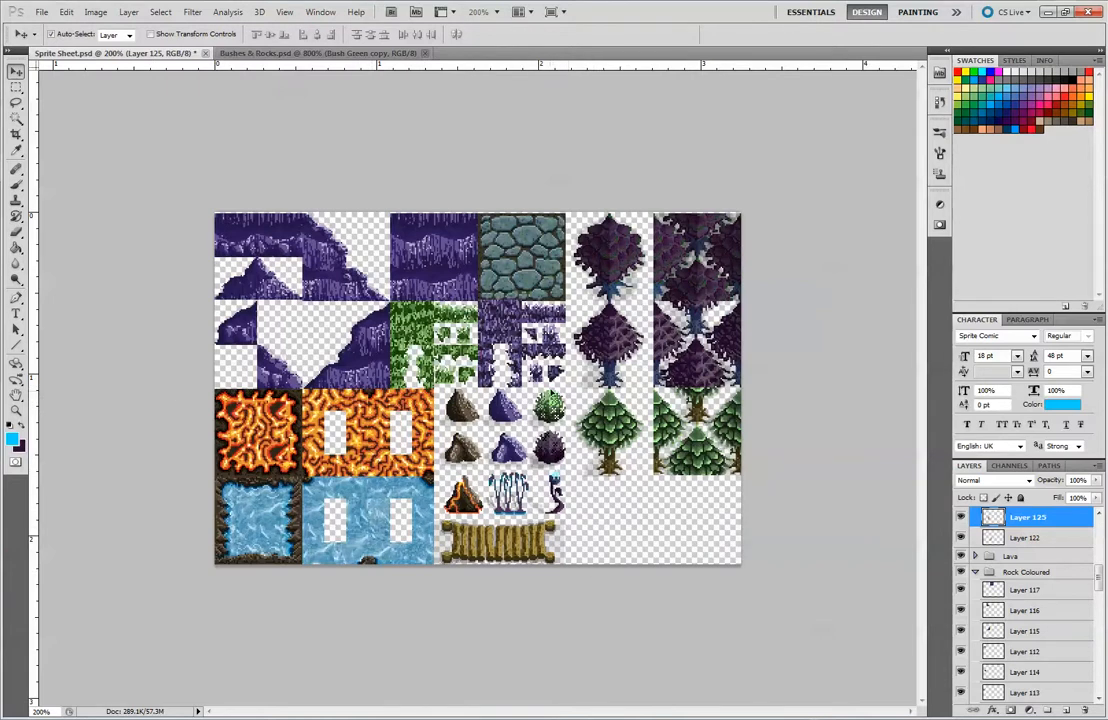
# - Examine the rock, bush, plant, lava and water sprites on the sprite sheet up close
pyautogui.hotkey('ctrl', '+')
pyautogui.hotkey('ctrl', '+')
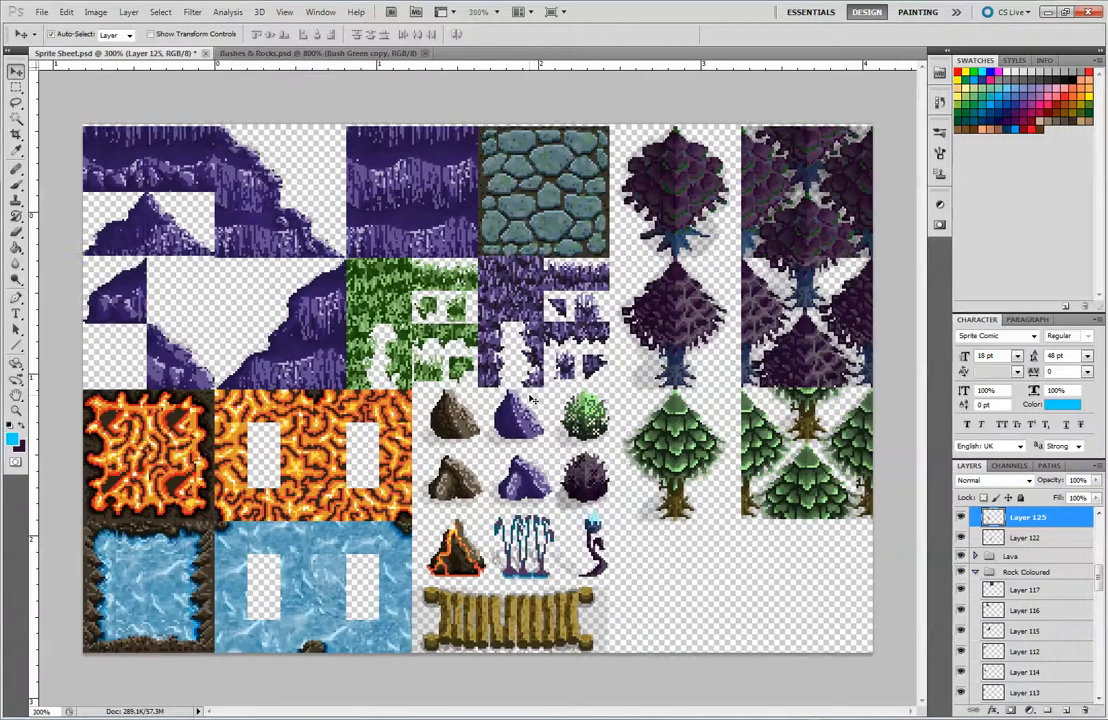
pyautogui.hotkey('ctrl', '-')
pyautogui.hotkey('ctrl', '+')
pyautogui.hotkey('ctrl', '+')
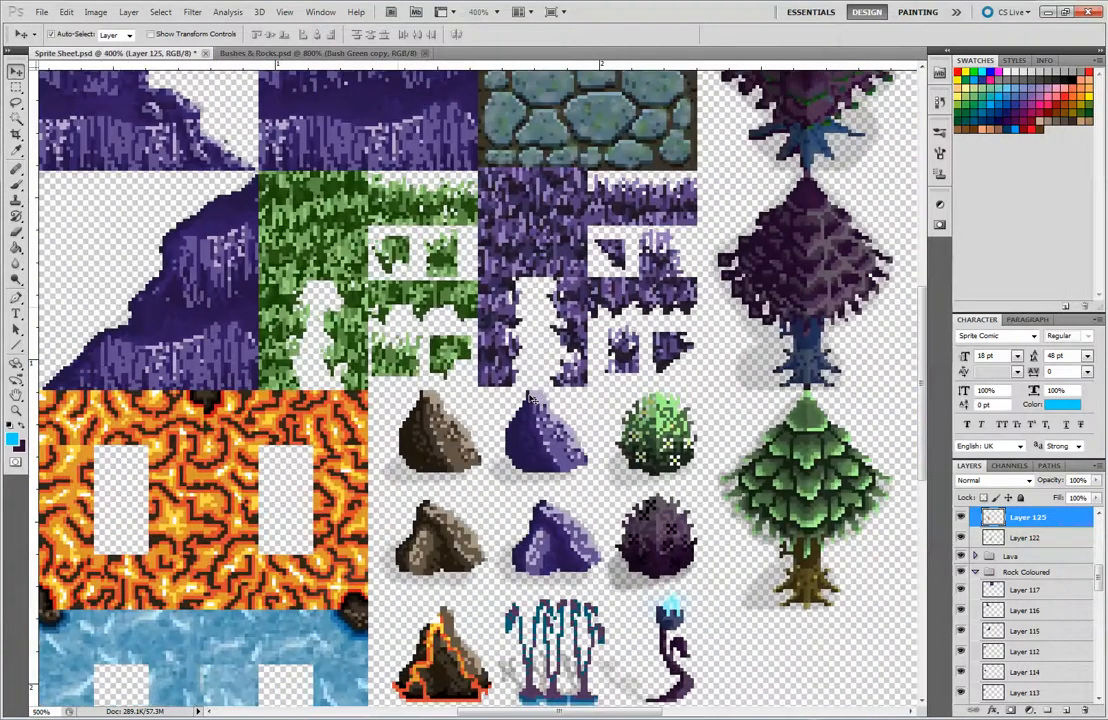
pyautogui.moveTo(715, 397); pyautogui.dragTo(641, 242)
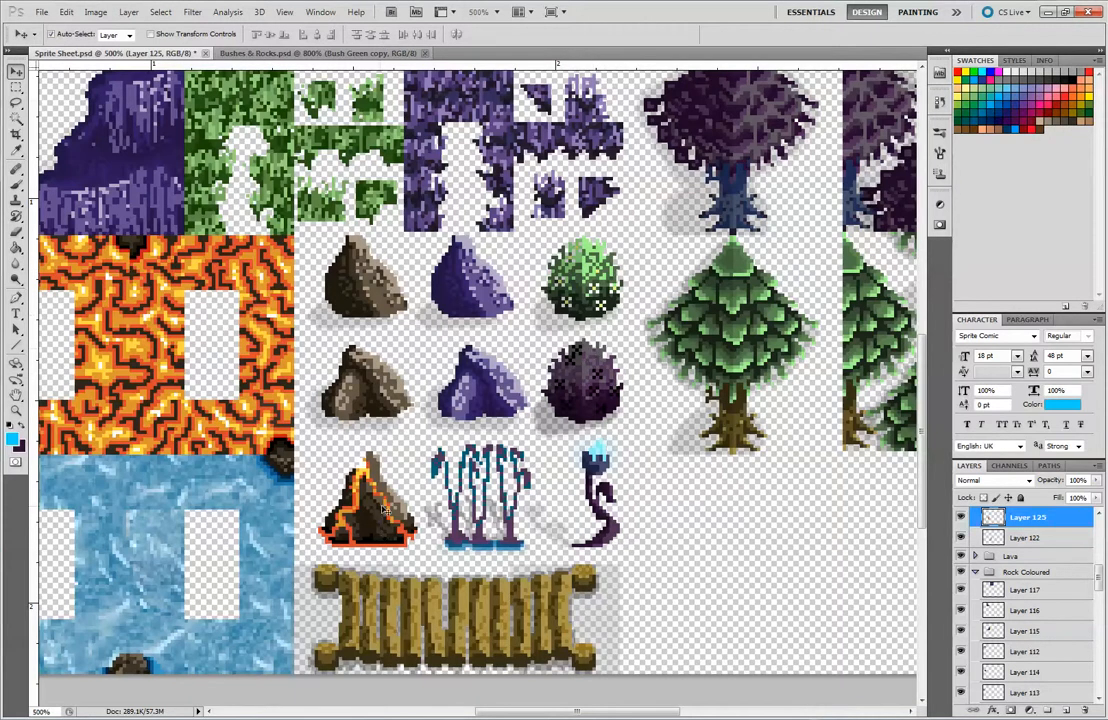
pyautogui.moveTo(335, 435); pyautogui.dragTo(750, 408)
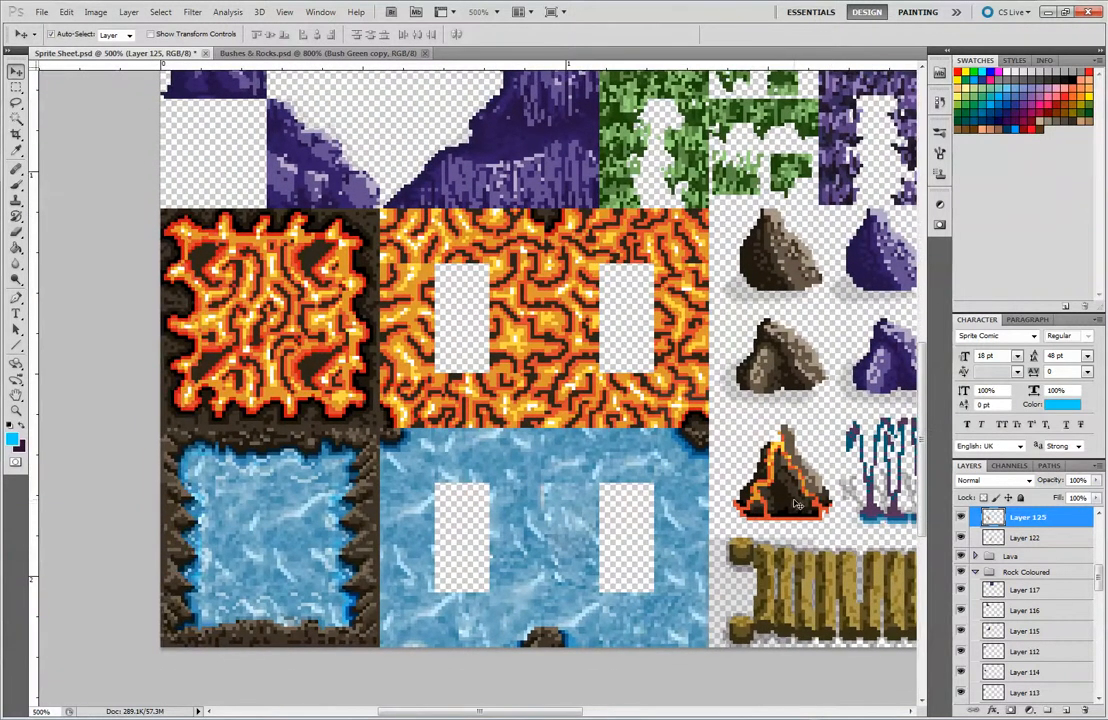
# - Try the lava rock on the rim of the lava pool tile, and return it to its place beside the alien plants
pyautogui.moveTo(789, 503); pyautogui.dragTo(332, 235)
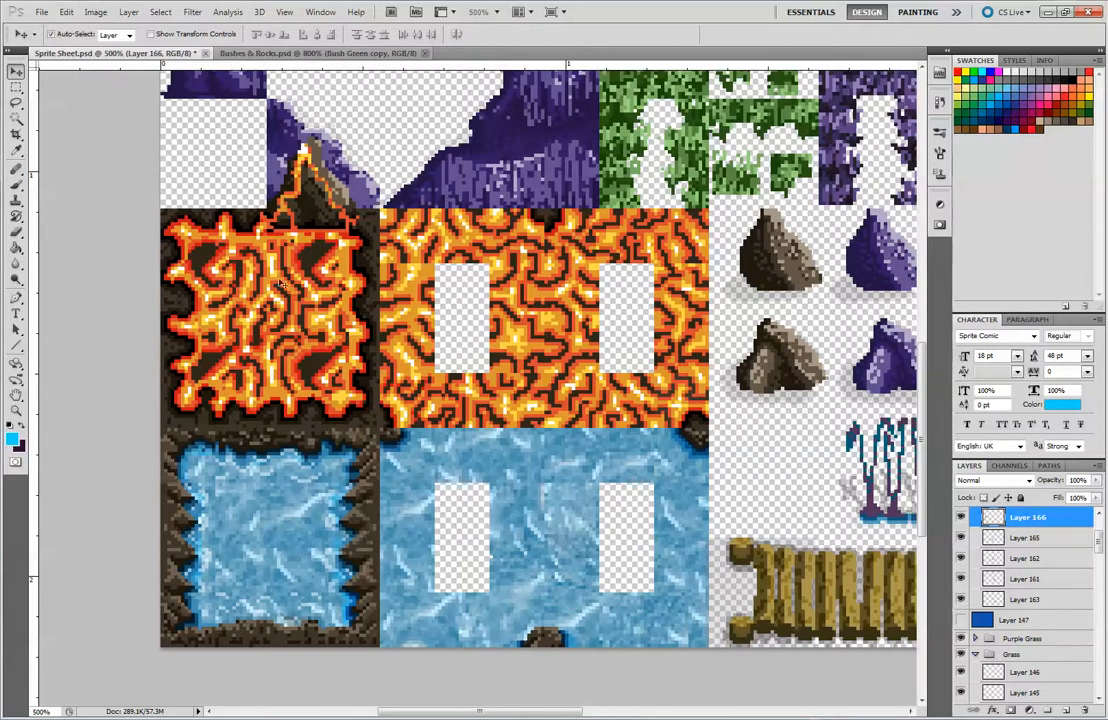
pyautogui.moveTo(318, 205); pyautogui.dragTo(853, 341)
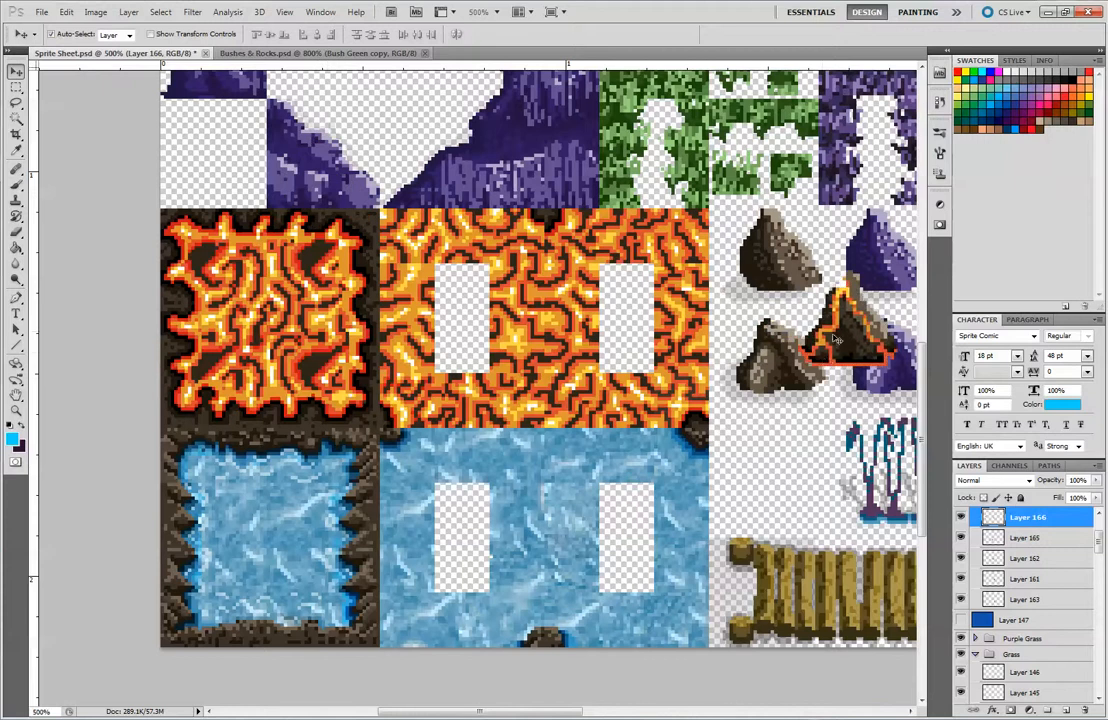
pyautogui.moveTo(774, 378); pyautogui.dragTo(547, 521)
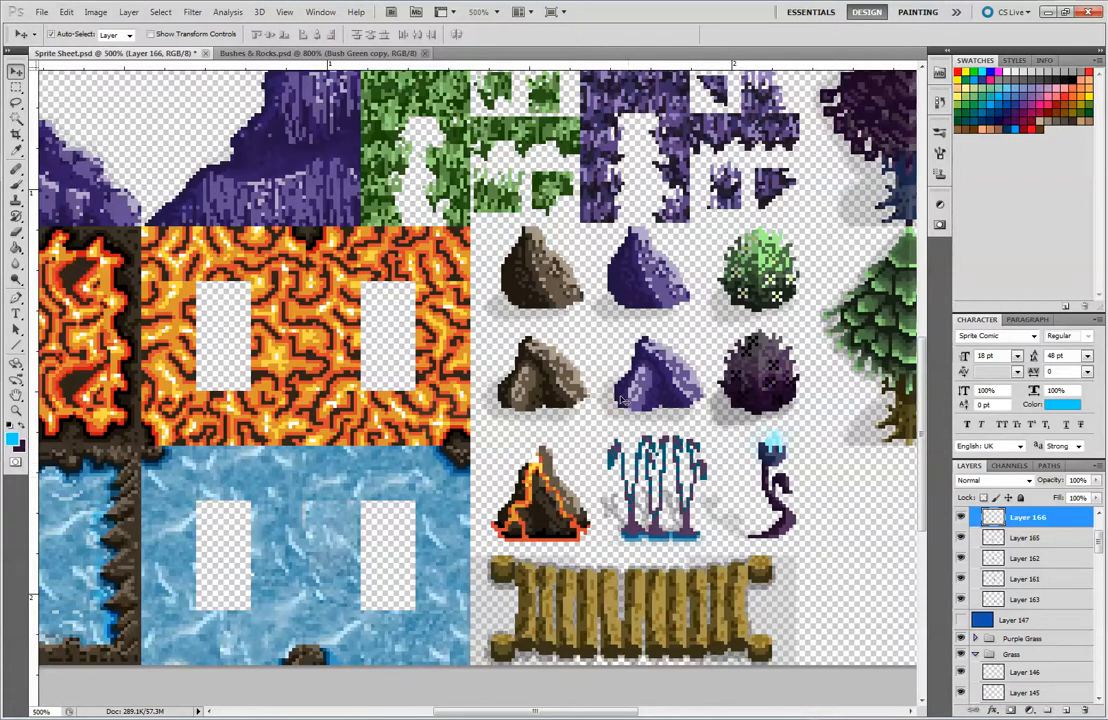
# - Look over the sheet's rock, bush and plant sprites, and view the Bushes & Rocks.psd document
pyautogui.moveTo(779, 464); pyautogui.dragTo(672, 424)
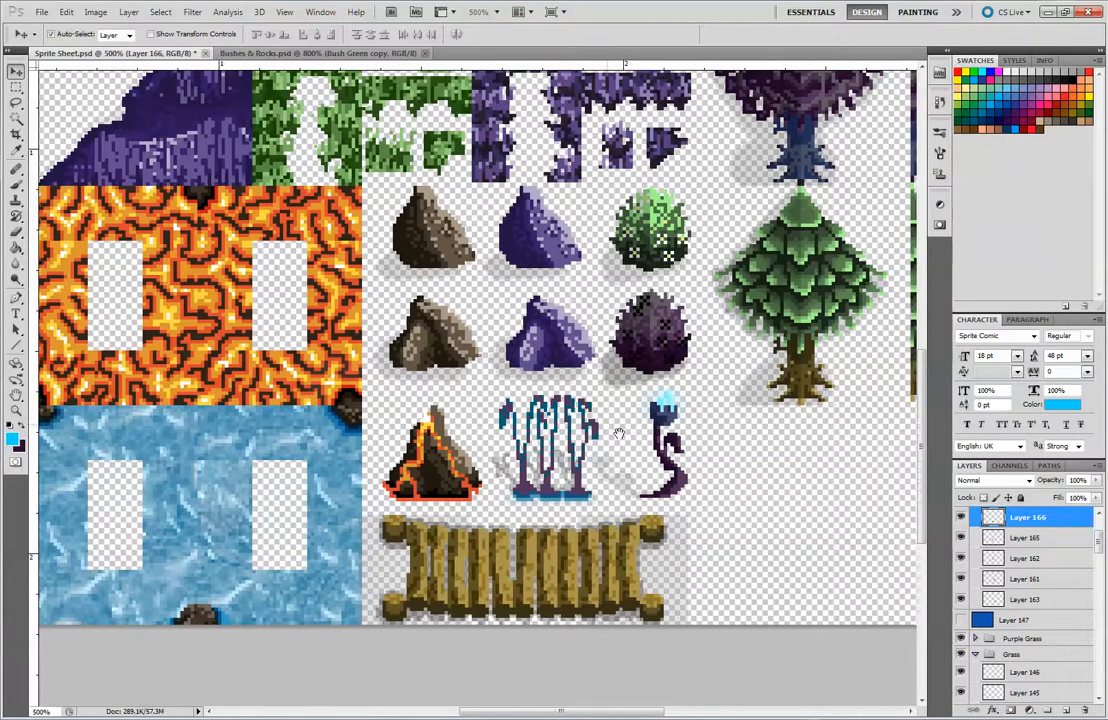
pyautogui.moveTo(600, 419); pyautogui.dragTo(699, 443)
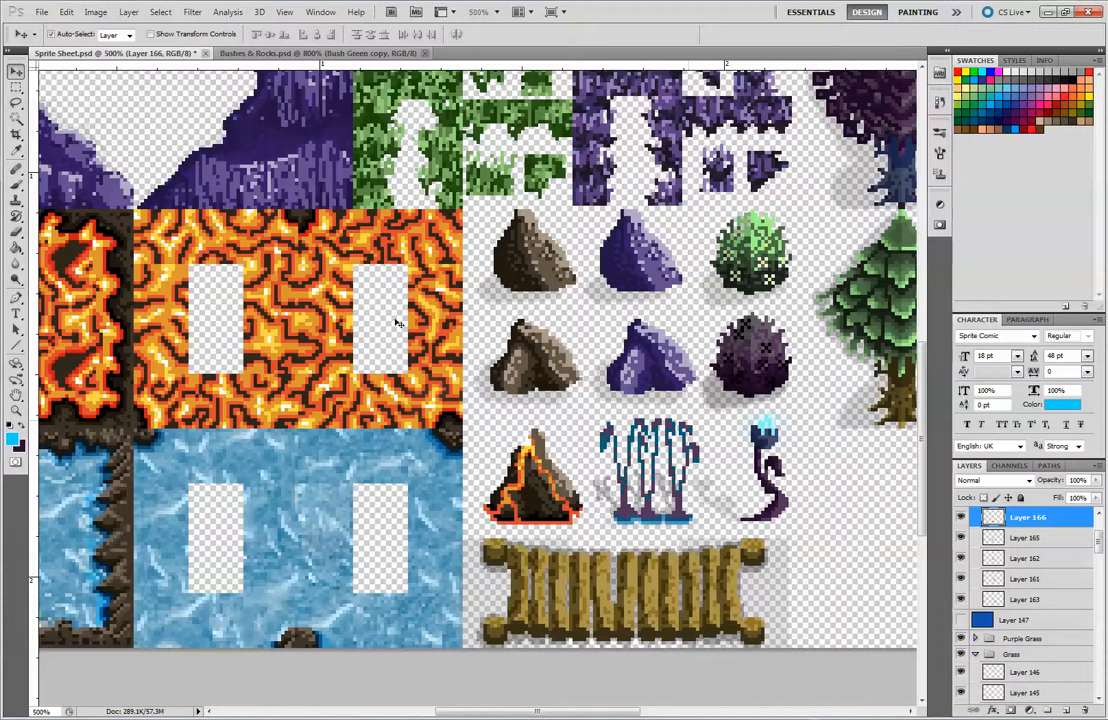
pyautogui.scroll(-3, 435, 490)
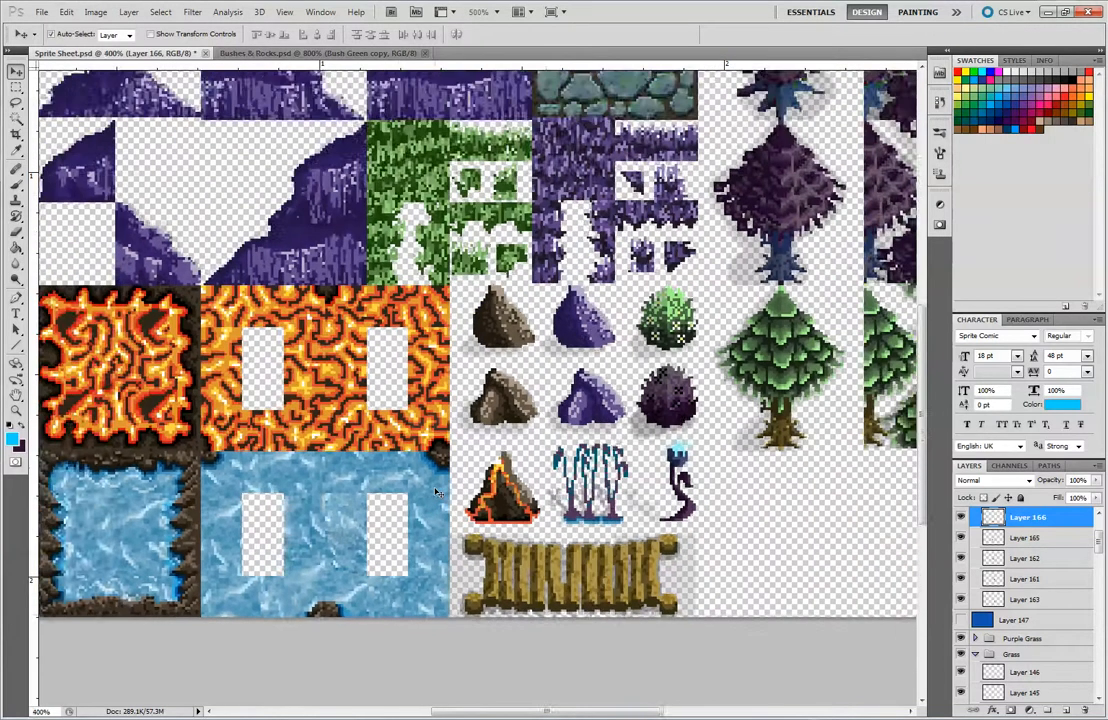
pyautogui.scroll(1, 435, 490)
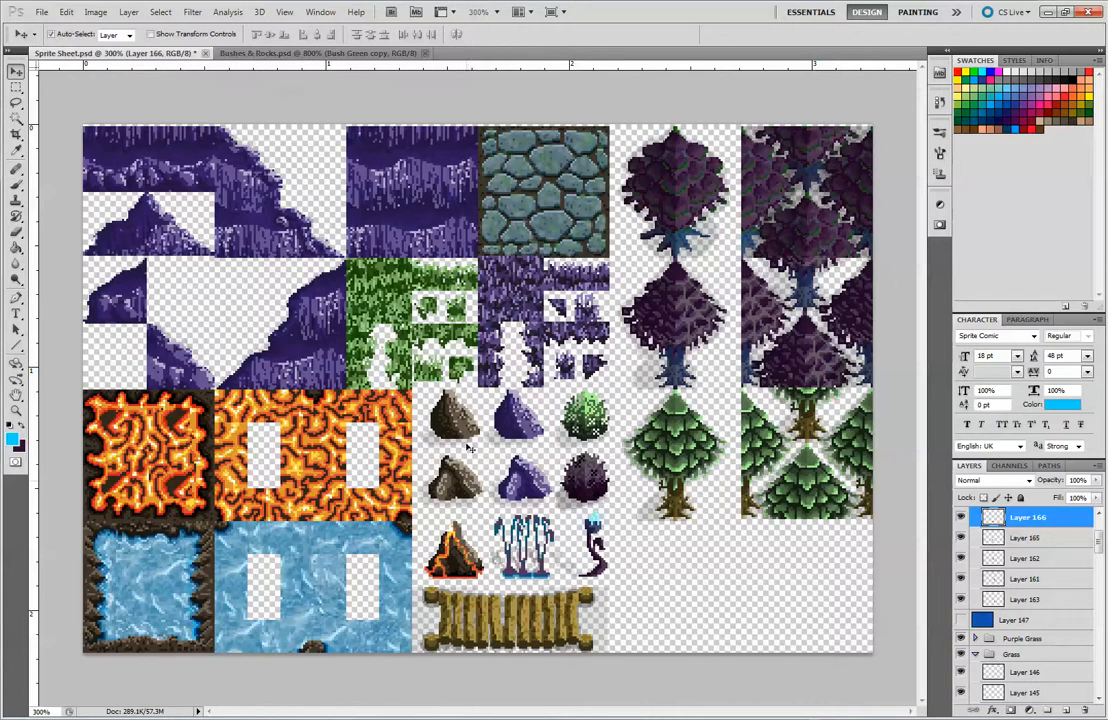
pyautogui.click(311, 53)
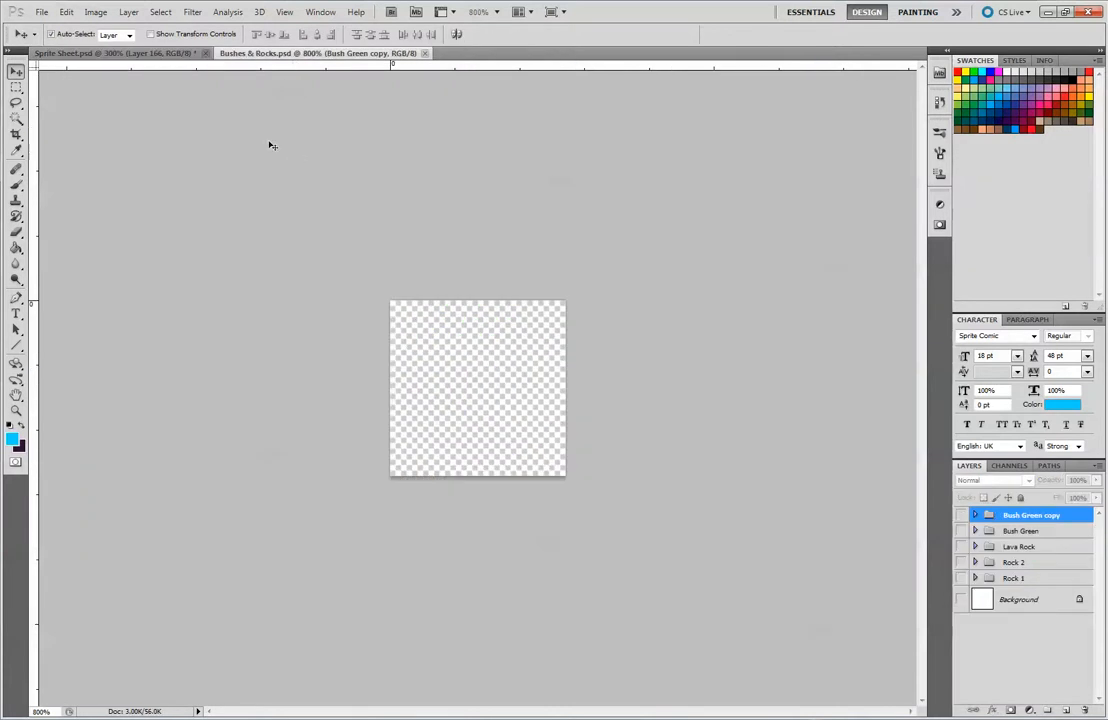
# - Create a new RGB document 32 x 32 pixels at 300 pixels/inch with a white background
pyautogui.click(42, 12)
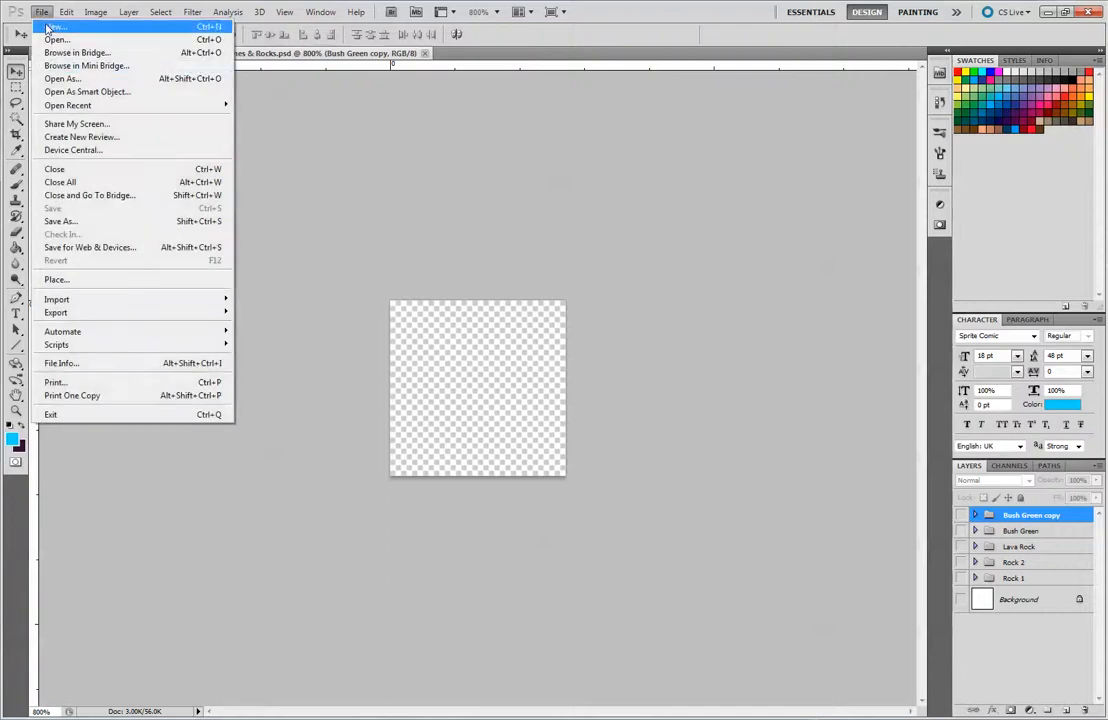
pyautogui.click(50, 26)
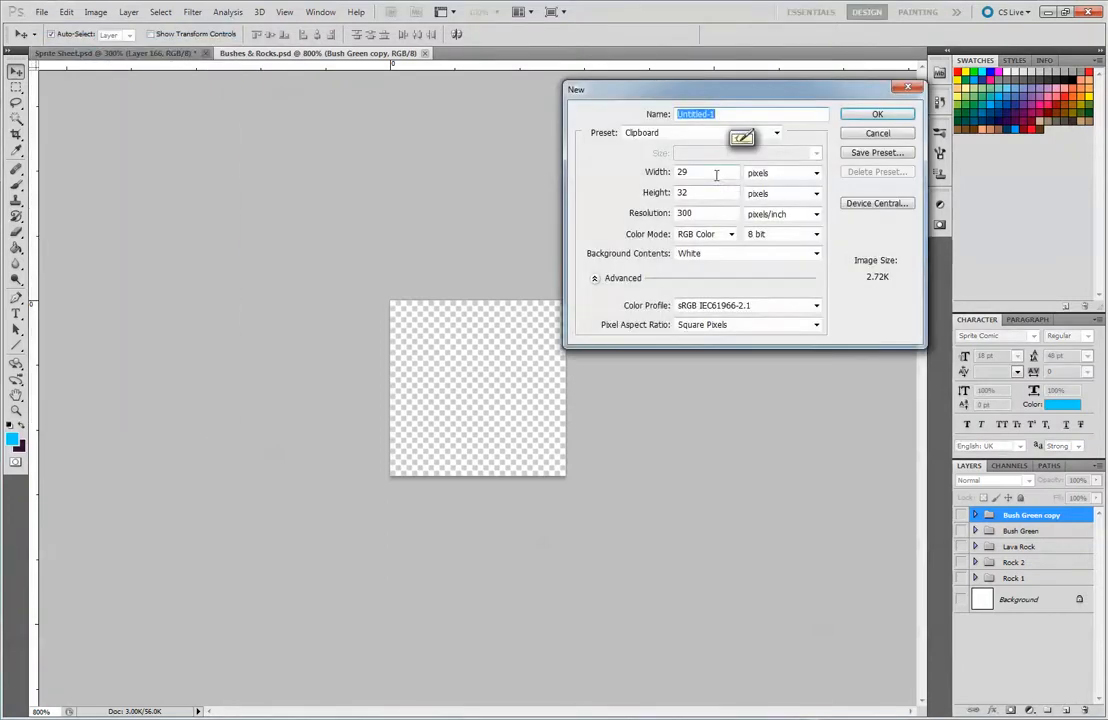
pyautogui.moveTo(716, 174); pyautogui.dragTo(609, 184)
pyautogui.write('32')
pyautogui.press('Return')
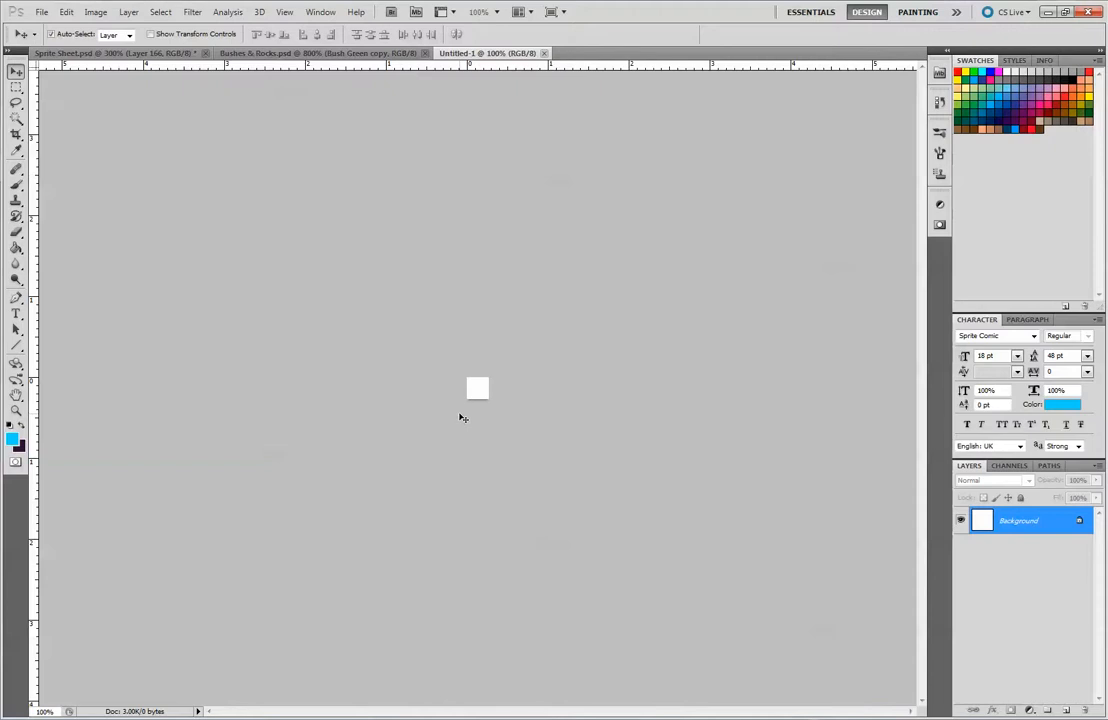
pyautogui.hotkey('ctrl', '0')
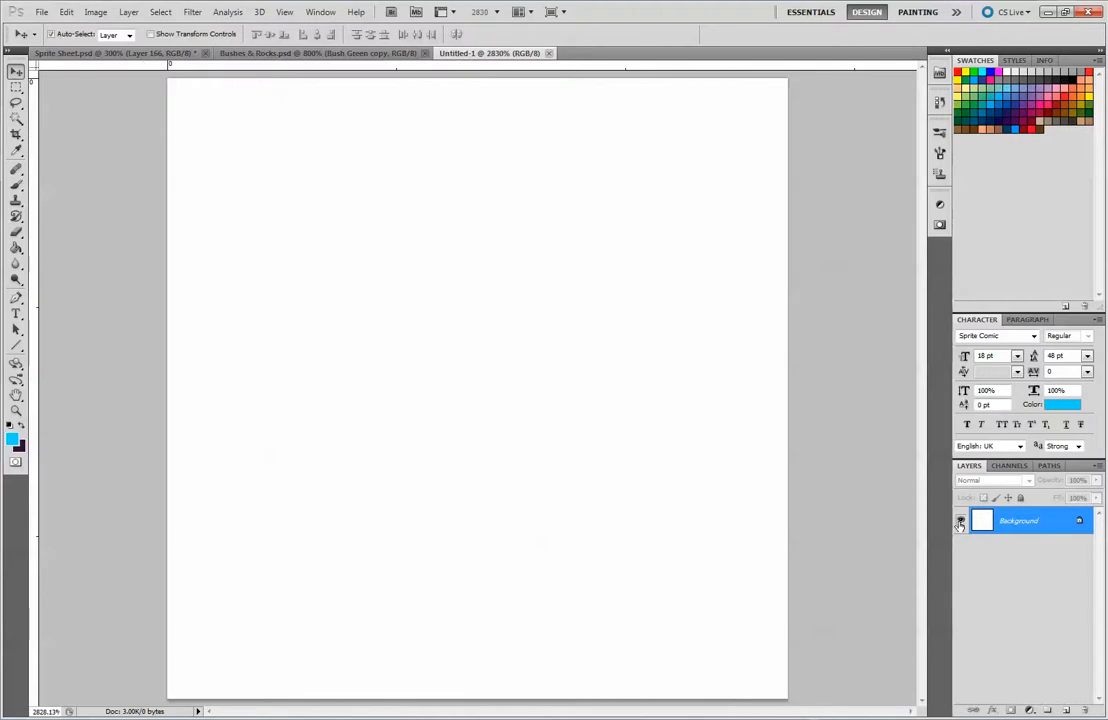
# - Add an empty layer above the background, convert the background to a regular layer and hide it
pyautogui.click(1066, 710)
pyautogui.doubleClick(1048, 549)
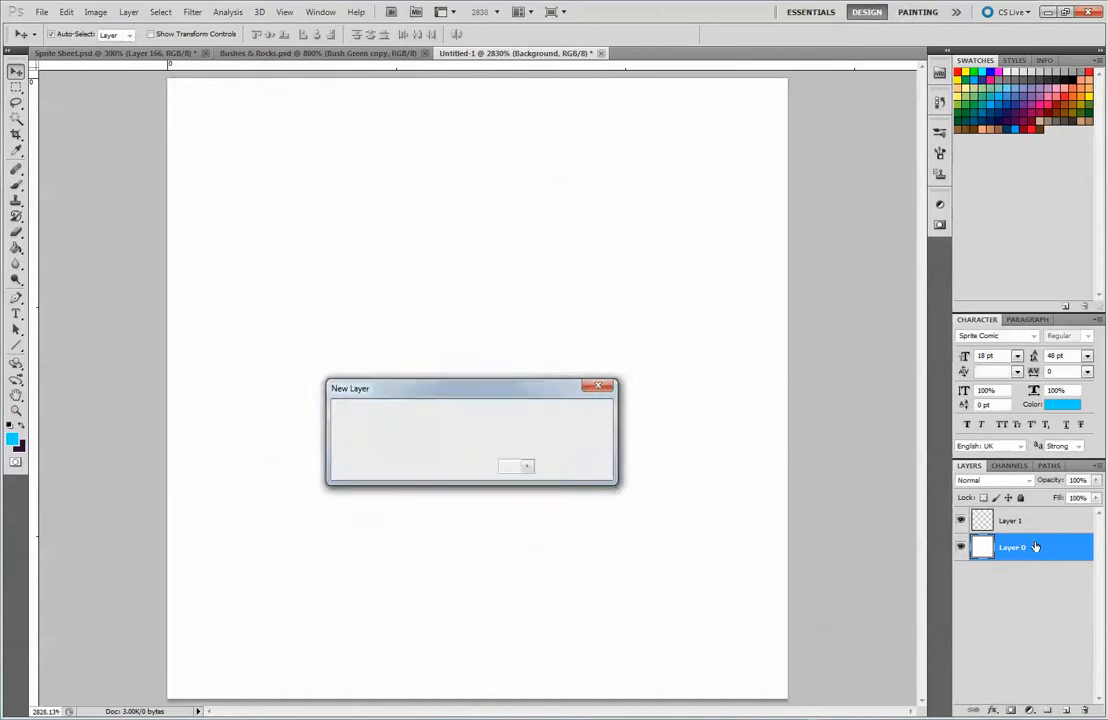
pyautogui.press('Return')
pyautogui.click(960, 547)
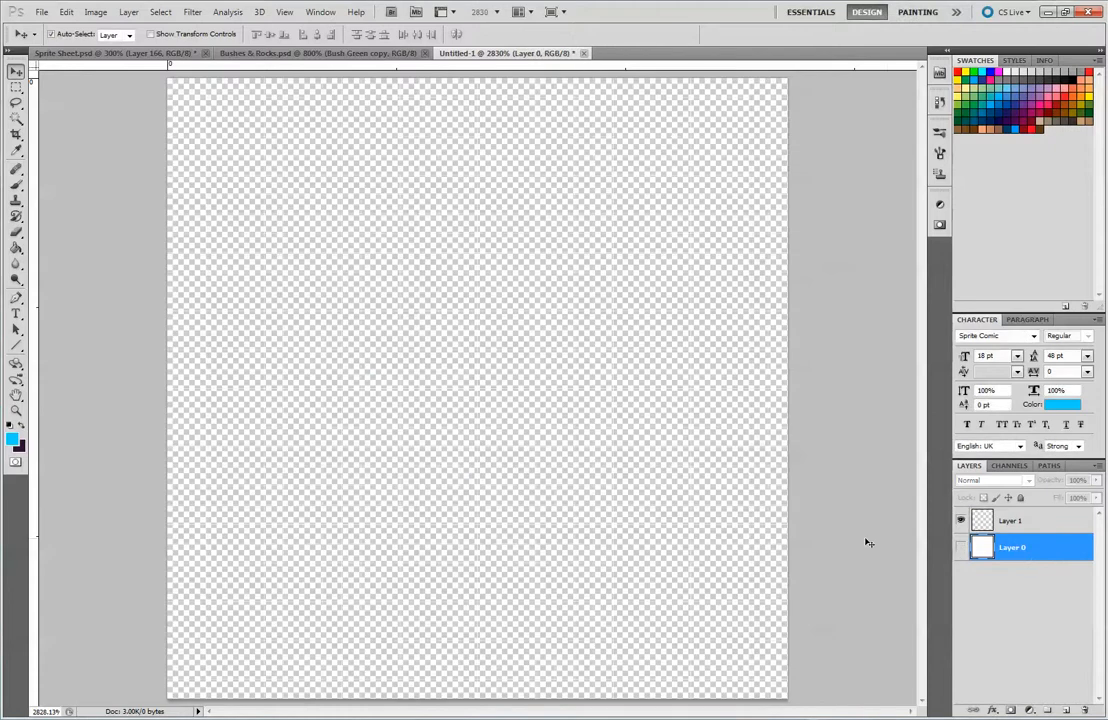
# - Set the foreground colour to light brown ab9a88, sampled from the upper brown rock in Sprite Sheet.psd
pyautogui.click(247, 53)
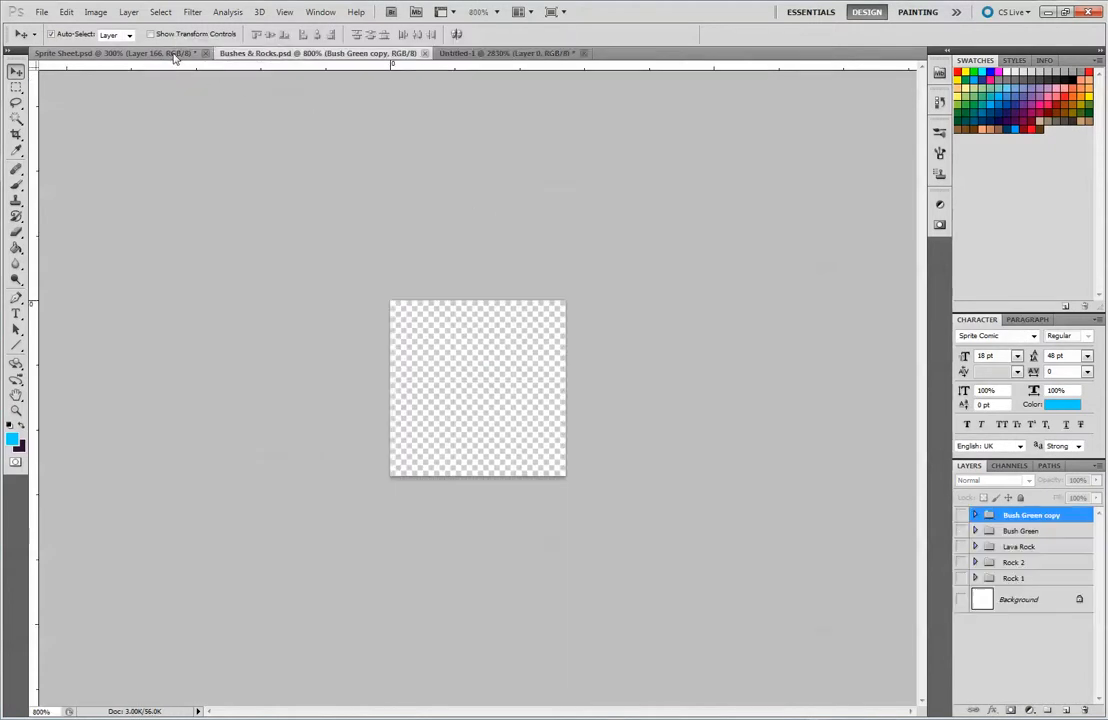
pyautogui.click(112, 53)
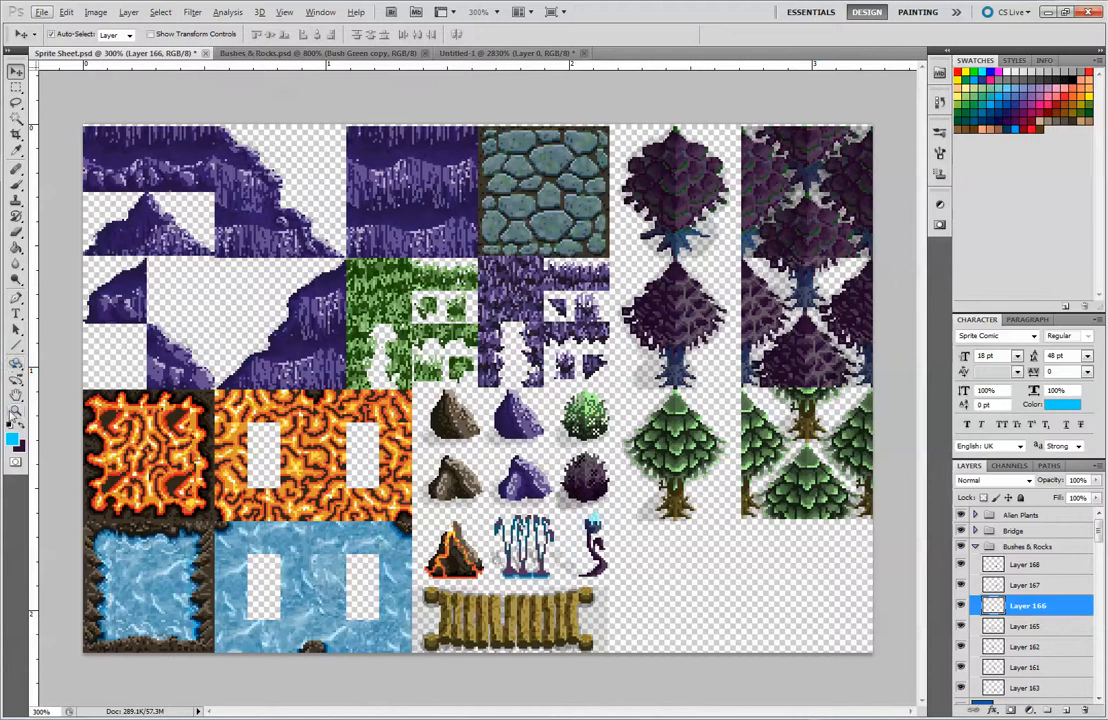
pyautogui.click(12, 437)
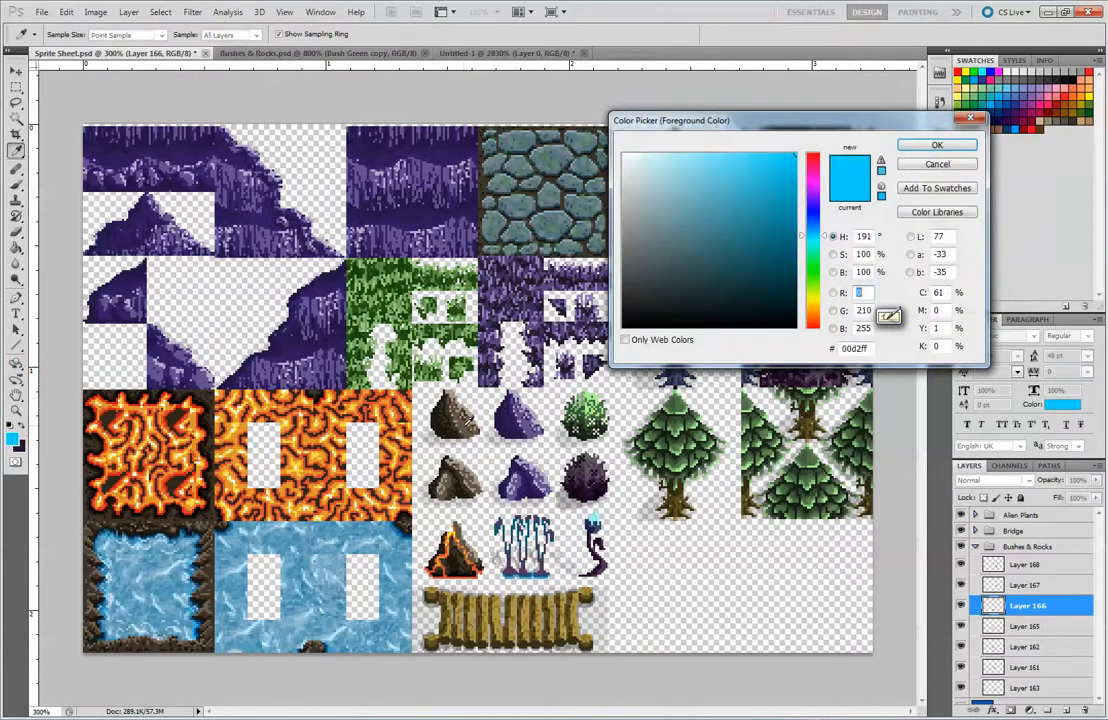
pyautogui.click(470, 412)
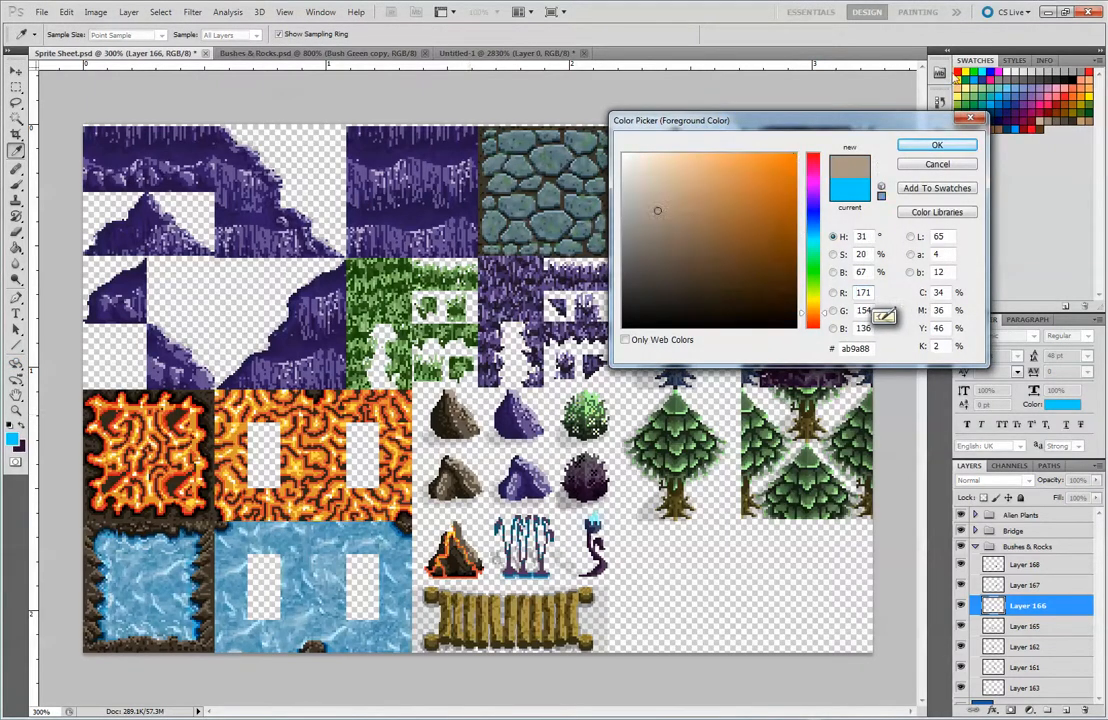
pyautogui.hotkey('ctrl', '+')
pyautogui.hotkey('ctrl', '+')
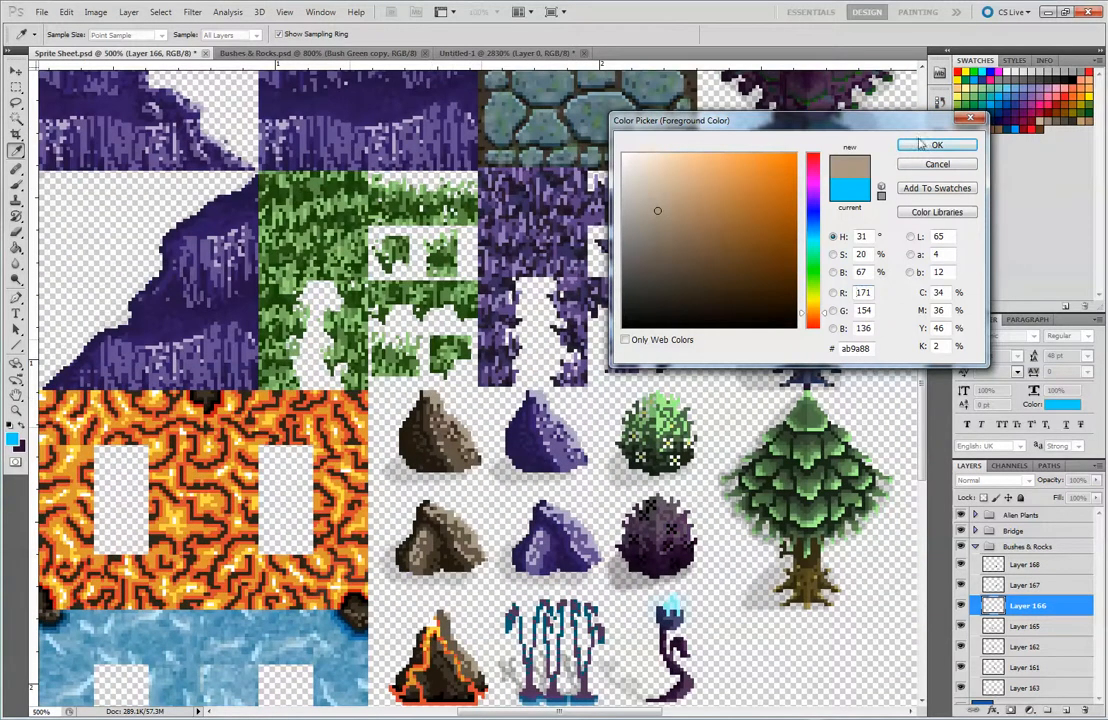
pyautogui.press('Return')
pyautogui.press('v')
# - Paint a 2 x 2 pixel light brown swatch near the upper-left corner of the new document's Layer 1 with the 1 px Pencil tool
pyautogui.click(449, 53)
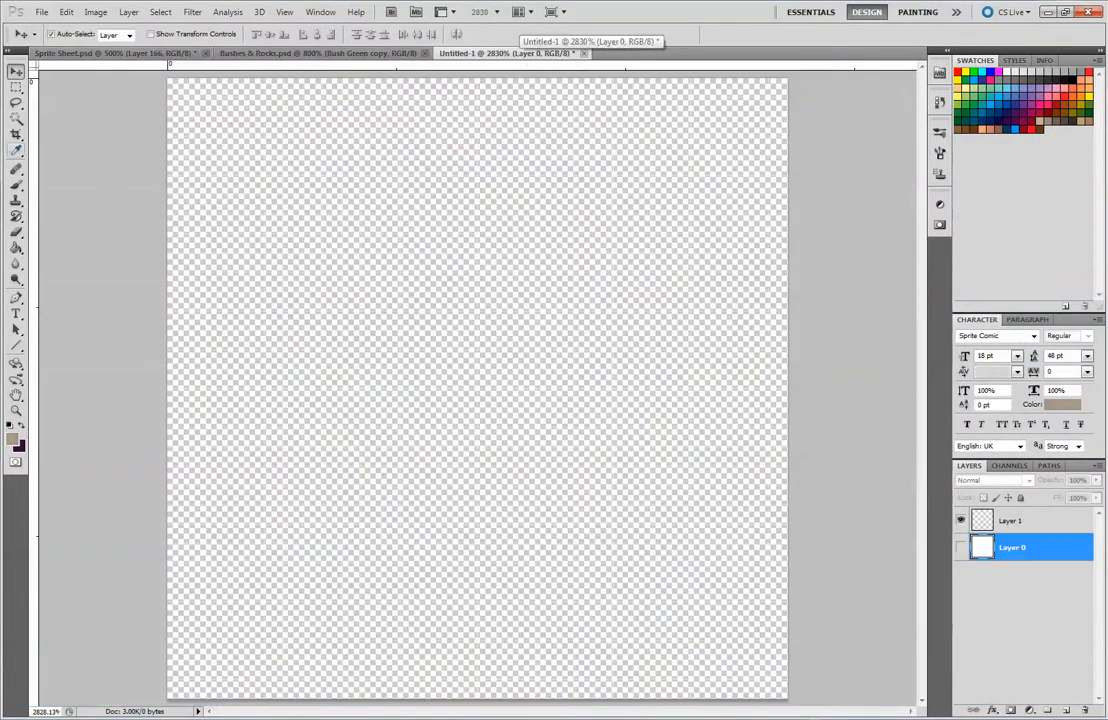
pyautogui.click(17, 184)
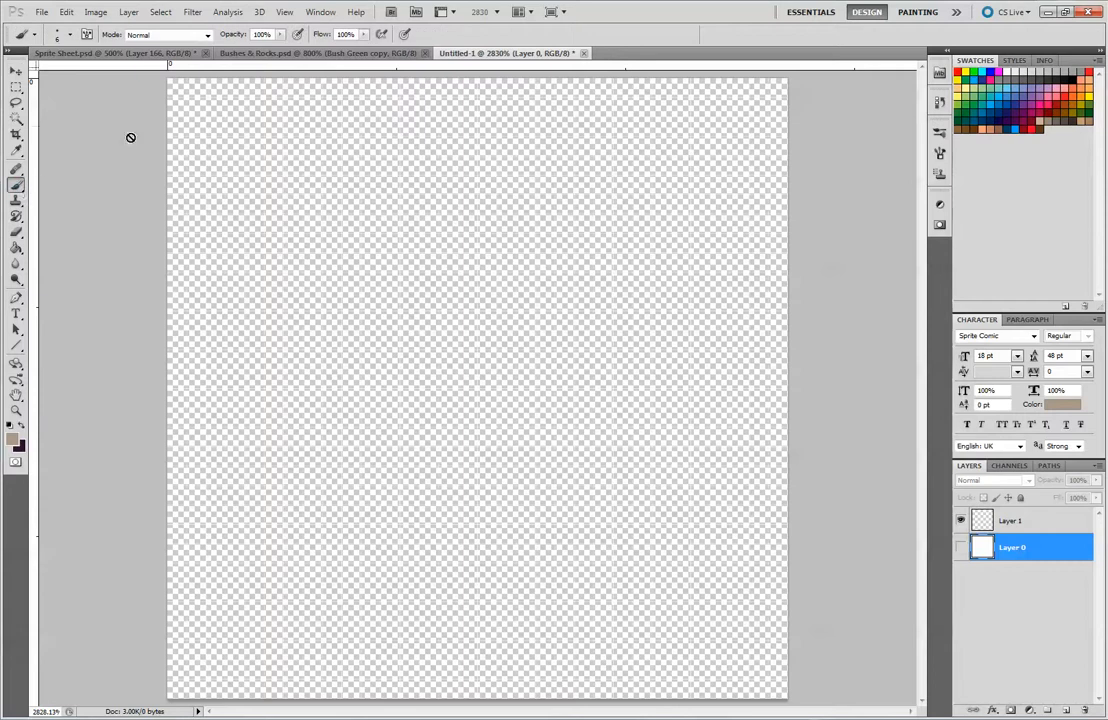
pyautogui.click(17, 184)
pyautogui.click(67, 193)
pyautogui.click(1037, 517)
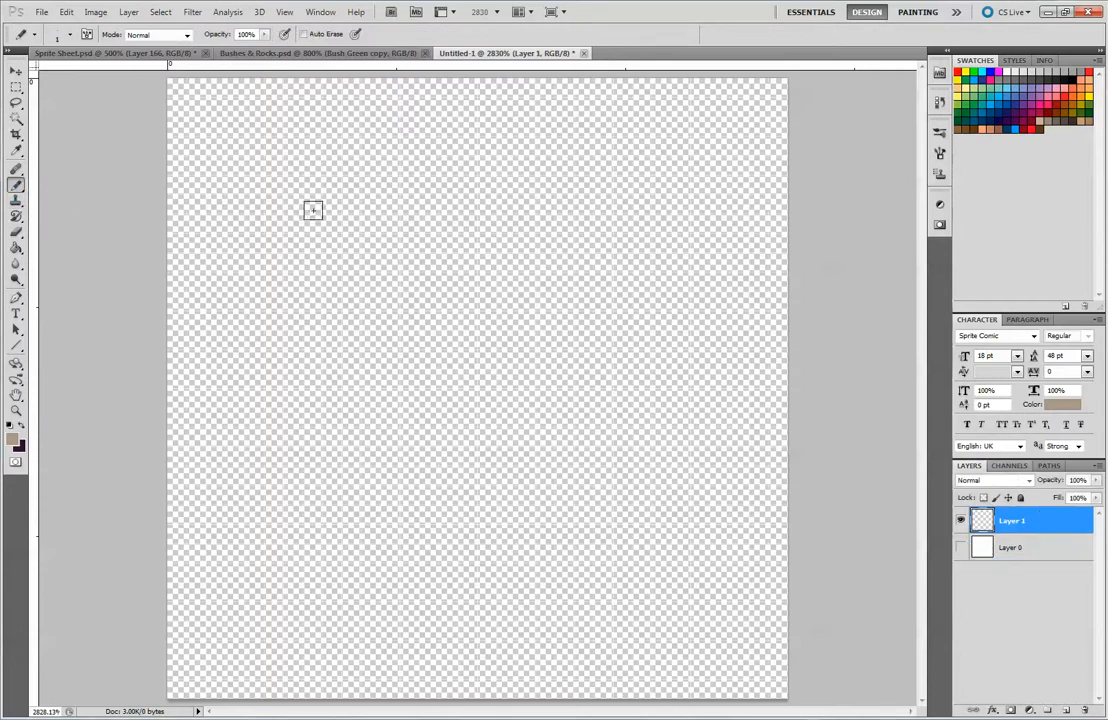
pyautogui.moveTo(212, 124); pyautogui.dragTo(198, 132)
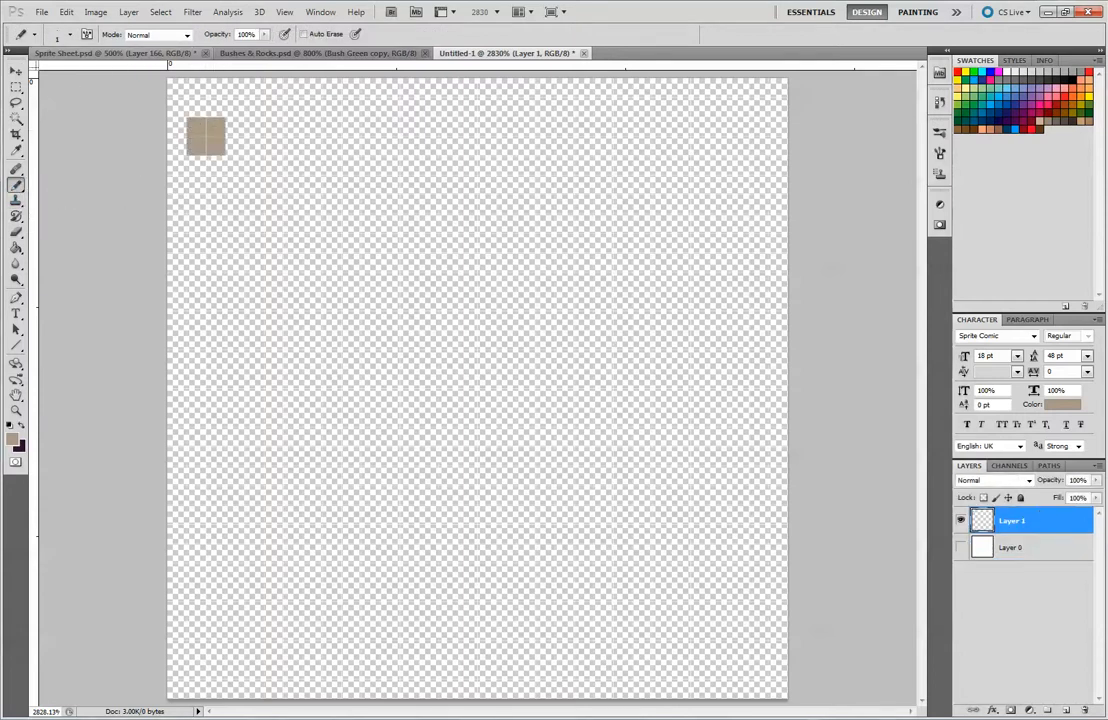
# - Sample a medium brown from the upper brown rock in Sprite Sheet.psd and paint a 2 x 2 pixel swatch beside the light brown one
pyautogui.click(170, 54)
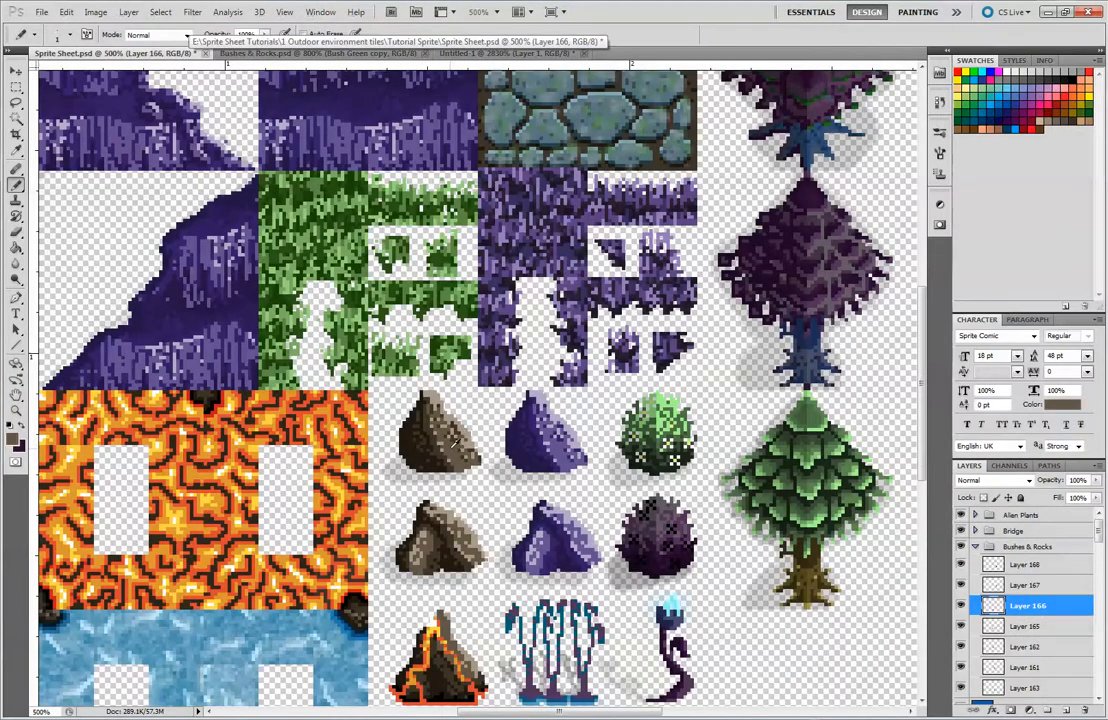
pyautogui.click(320, 52)
pyautogui.click(484, 52)
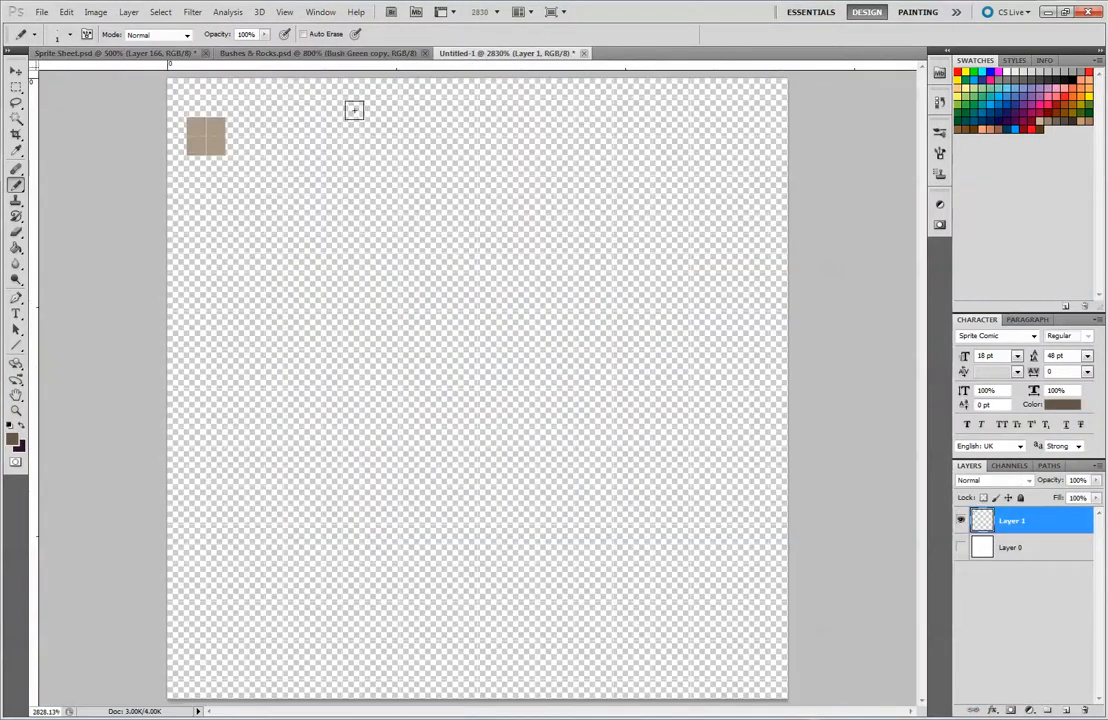
pyautogui.click(244, 136)
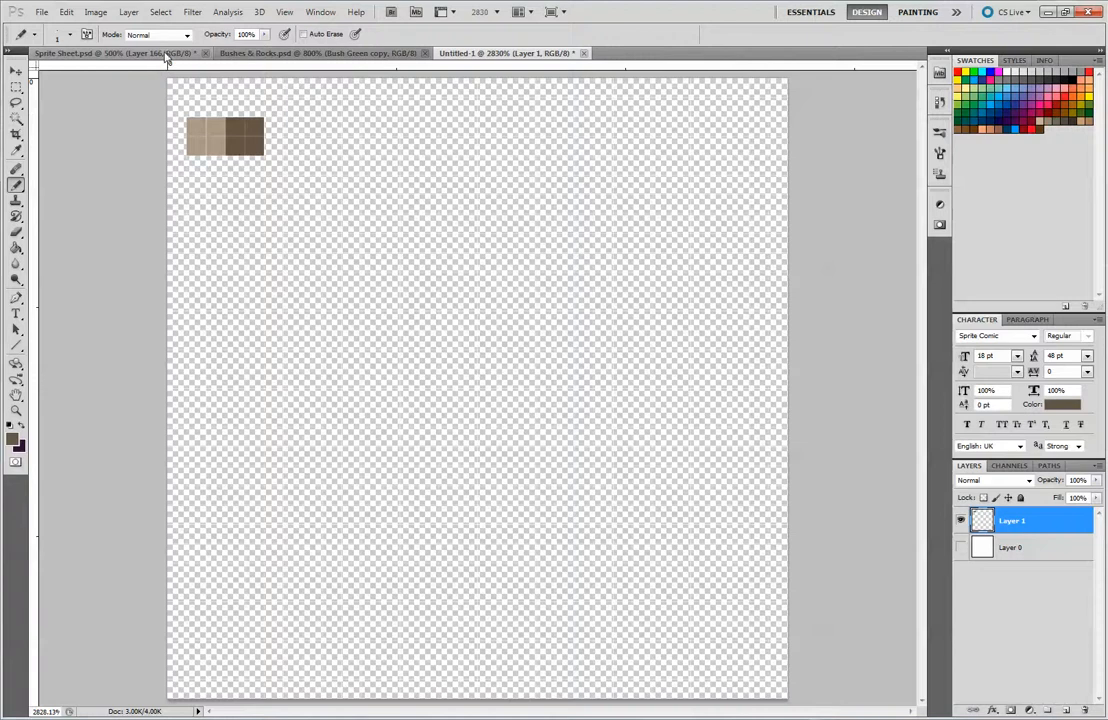
# - Sample a dark brown from the upper brown rock in Sprite Sheet.psd and paint a 2 x 2 pixel swatch beside the medium brown one
pyautogui.click(145, 52)
pyautogui.keyDown('alt'); pyautogui.click(440, 432); pyautogui.keyUp('alt')
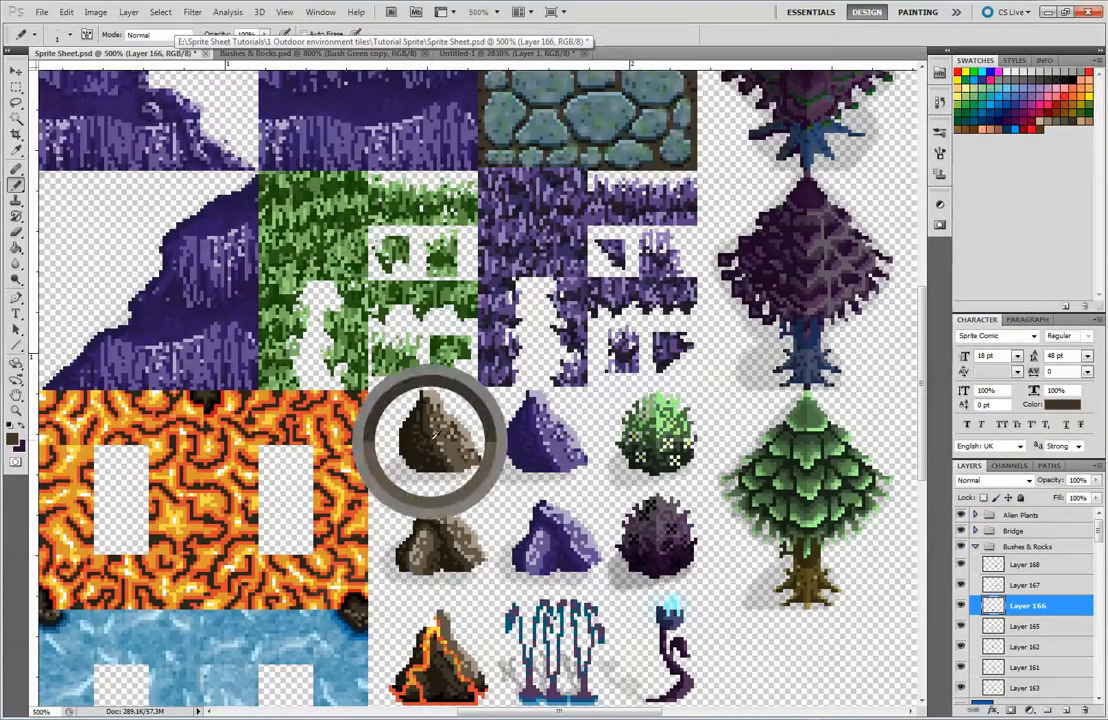
pyautogui.click(494, 56)
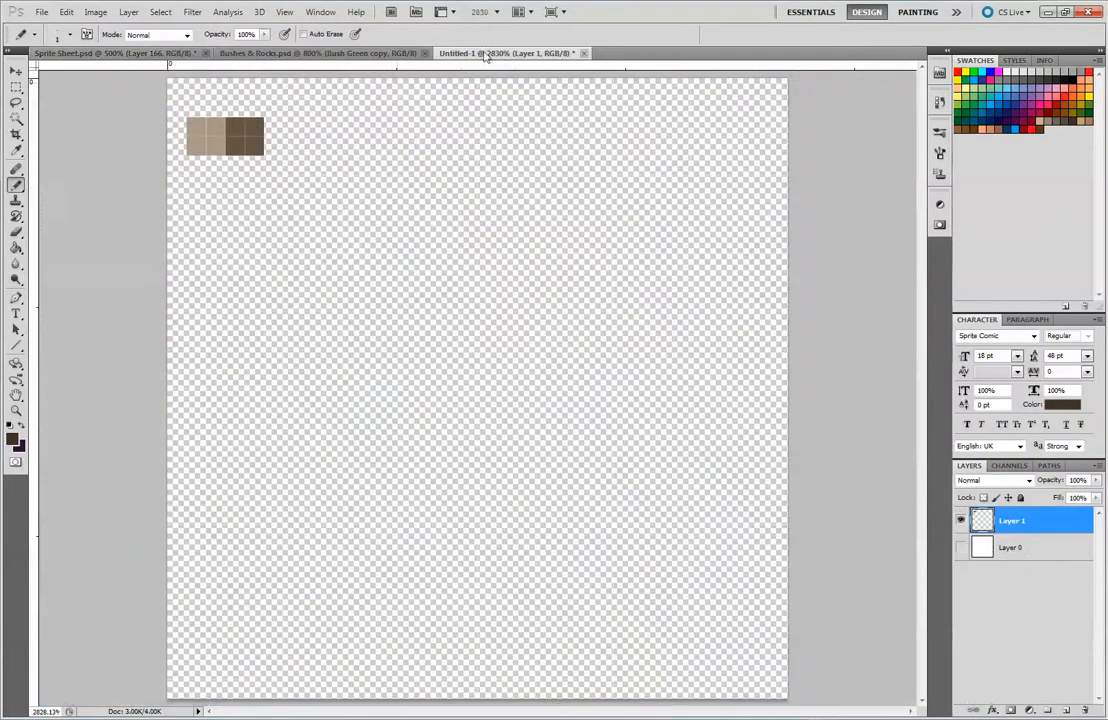
pyautogui.click(284, 136)
# - Sample a near-black brown from the upper brown rock in Sprite Sheet.psd and paint a 2 x 2 pixel swatch at the end of the palette row
pyautogui.click(297, 52)
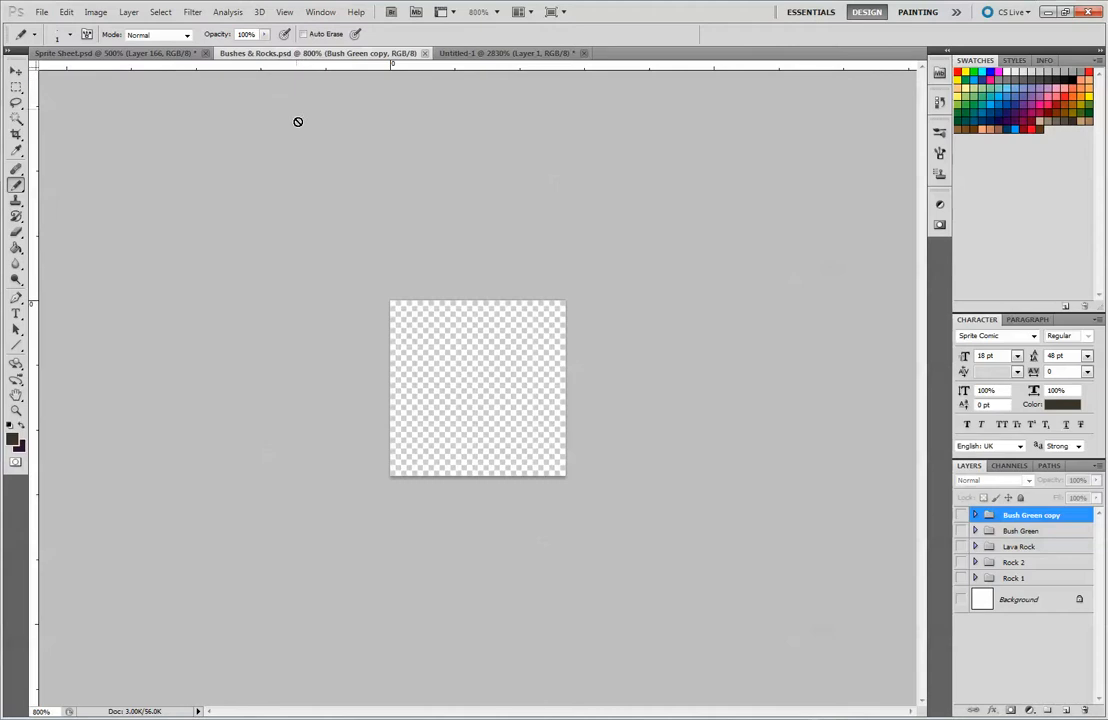
pyautogui.click(192, 55)
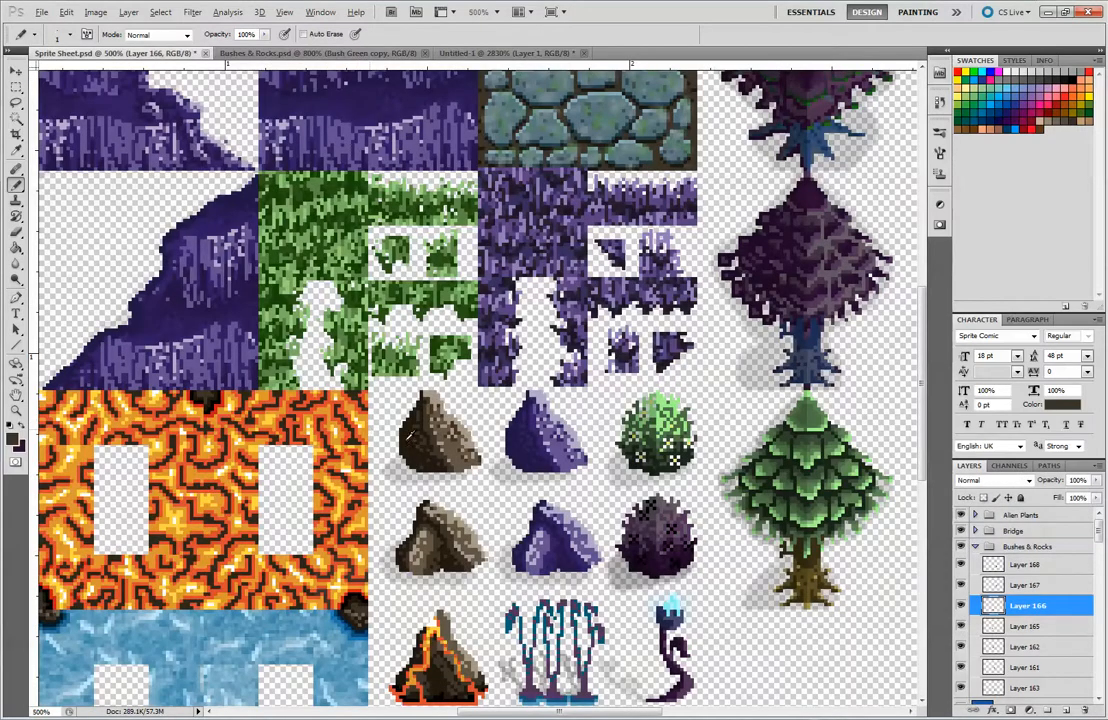
pyautogui.click(378, 55)
pyautogui.click(484, 52)
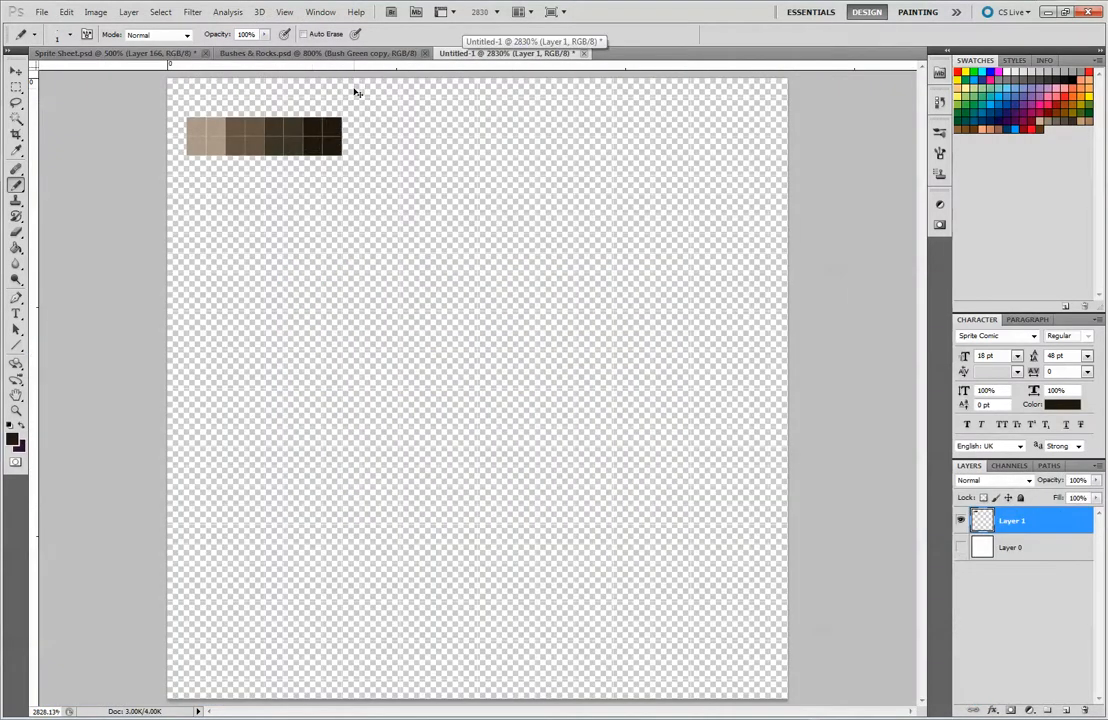
# - Sample the medium brown swatch and sketch the rock's peak and the upper parts of both slopes with the 1 px Pencil
pyautogui.hotkey('ctrl', '-')
pyautogui.hotkey('ctrl', '-')
pyautogui.hotkey('ctrl', '-')
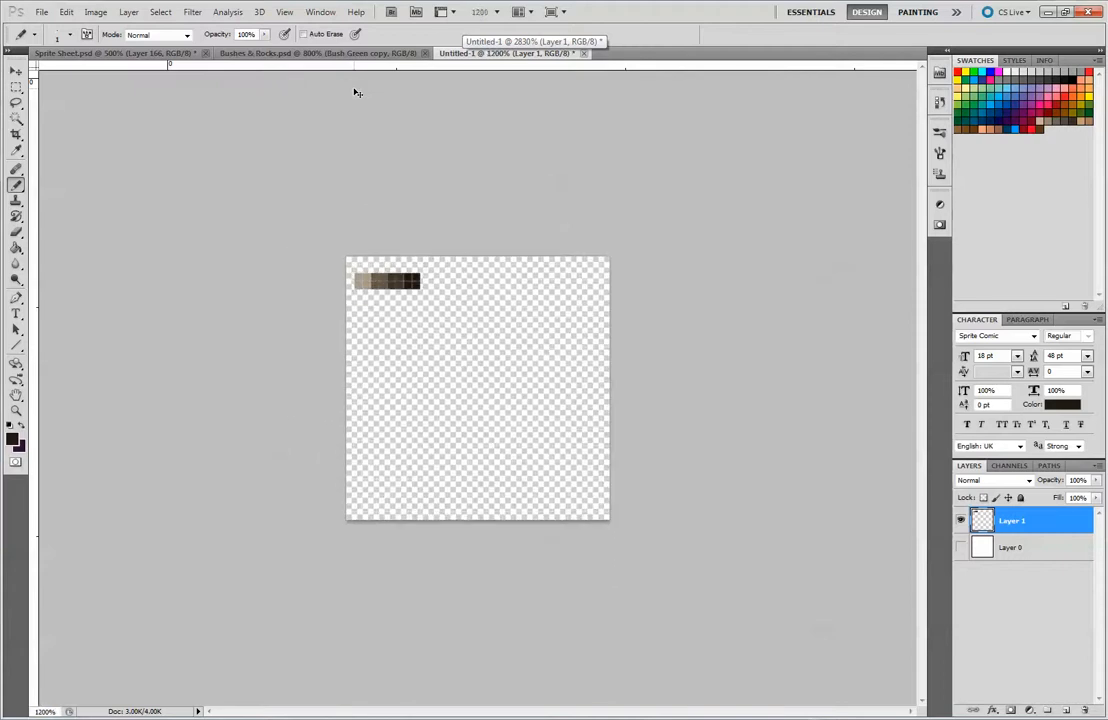
pyautogui.keyDown('alt'); pyautogui.click(382, 274); pyautogui.keyUp('alt')
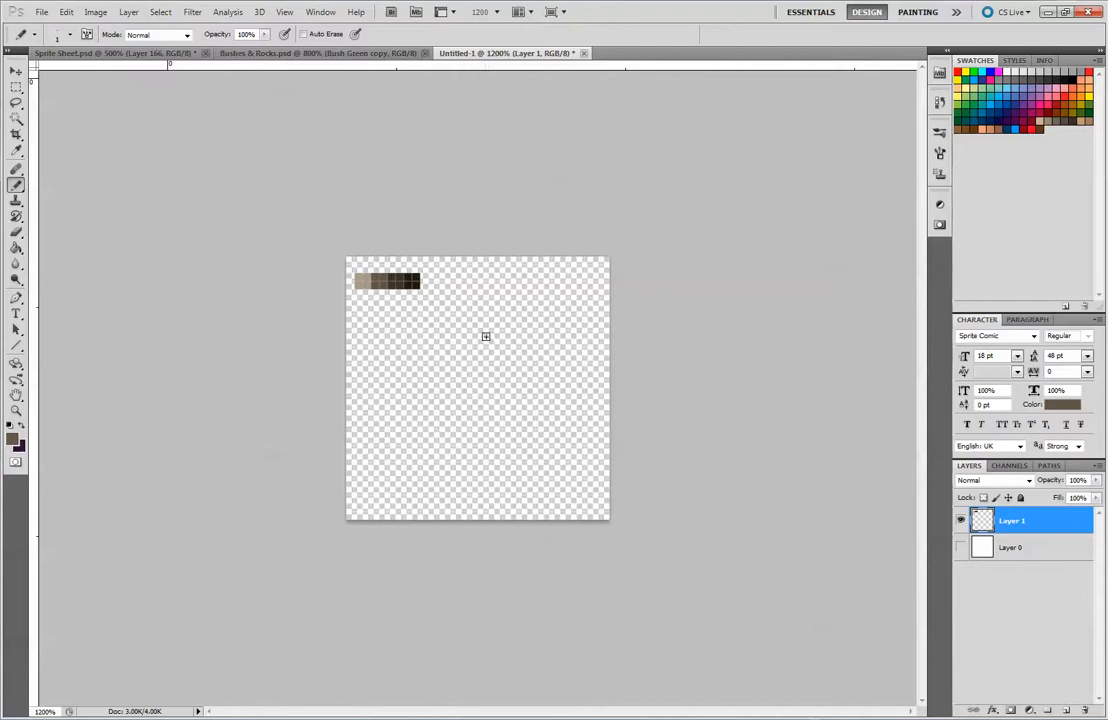
pyautogui.moveTo(482, 277)
pyautogui.mouseDown()
pyautogui.moveTo(498, 285)
pyautogui.moveTo(507, 269)
pyautogui.moveTo(506, 342)
pyautogui.moveTo(464, 343)
pyautogui.moveTo(474, 326)
pyautogui.mouseUp()
pyautogui.moveTo(465, 343); pyautogui.dragTo(441, 359)
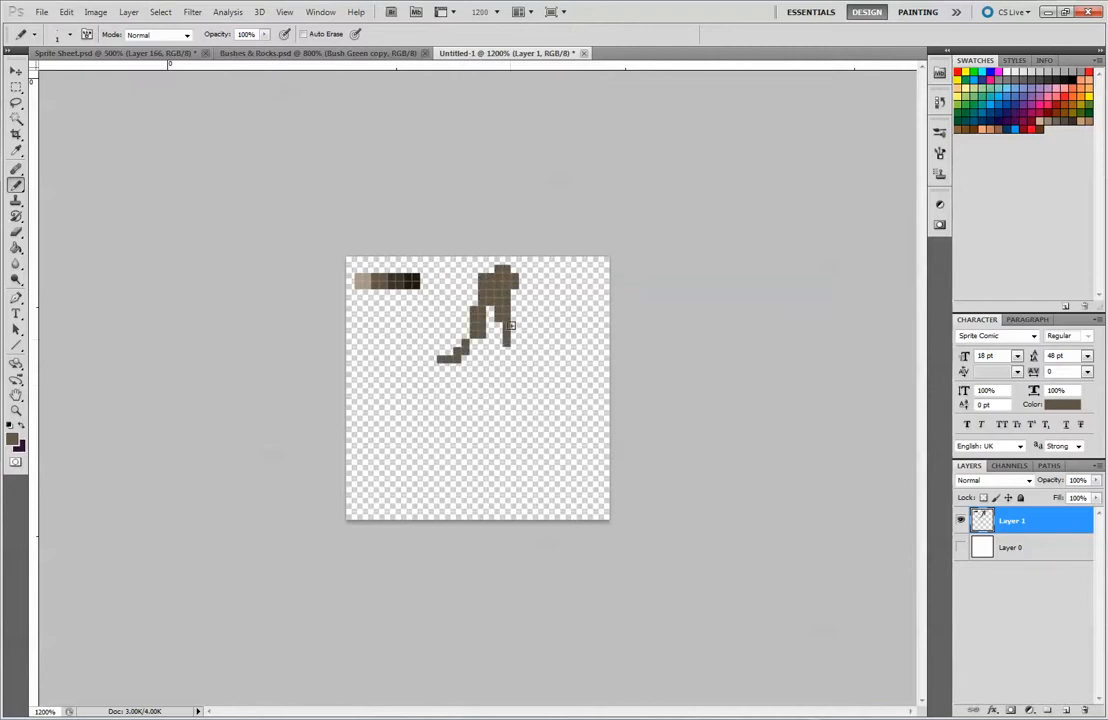
pyautogui.moveTo(514, 326); pyautogui.dragTo(514, 294)
# - Complete the medium brown rock outline with a rounded front boulder and a flat base, undoing the stray pixels below the base
pyautogui.moveTo(531, 400)
pyautogui.mouseDown()
pyautogui.moveTo(524, 348)
pyautogui.moveTo(534, 432)
pyautogui.moveTo(559, 492)
pyautogui.moveTo(479, 502)
pyautogui.mouseUp()
pyautogui.moveTo(433, 367); pyautogui.dragTo(383, 376)
pyautogui.moveTo(400, 384)
pyautogui.mouseDown()
pyautogui.moveTo(416, 438)
pyautogui.moveTo(371, 408)
pyautogui.moveTo(376, 384)
pyautogui.mouseUp()
pyautogui.moveTo(368, 410); pyautogui.dragTo(383, 425)
pyautogui.moveTo(391, 466)
pyautogui.mouseDown()
pyautogui.moveTo(376, 474)
pyautogui.moveTo(424, 506)
pyautogui.moveTo(391, 476)
pyautogui.moveTo(438, 503)
pyautogui.moveTo(550, 496)
pyautogui.mouseUp()
pyautogui.hotkey('ctrl', 'z')
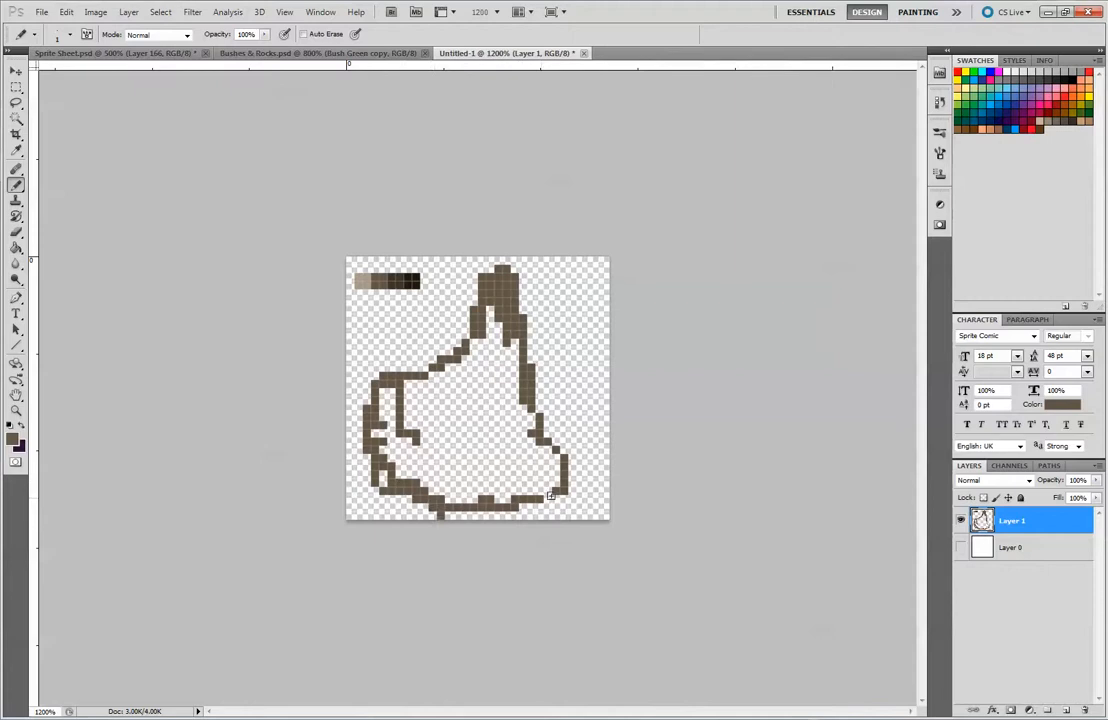
pyautogui.hotkey('ctrl', 'z')
pyautogui.hotkey('ctrl', 'z')
# - Draw the front boulder's inner contour in medium brown and thicken the rock's shoulder above it
pyautogui.moveTo(426, 377); pyautogui.dragTo(463, 440)
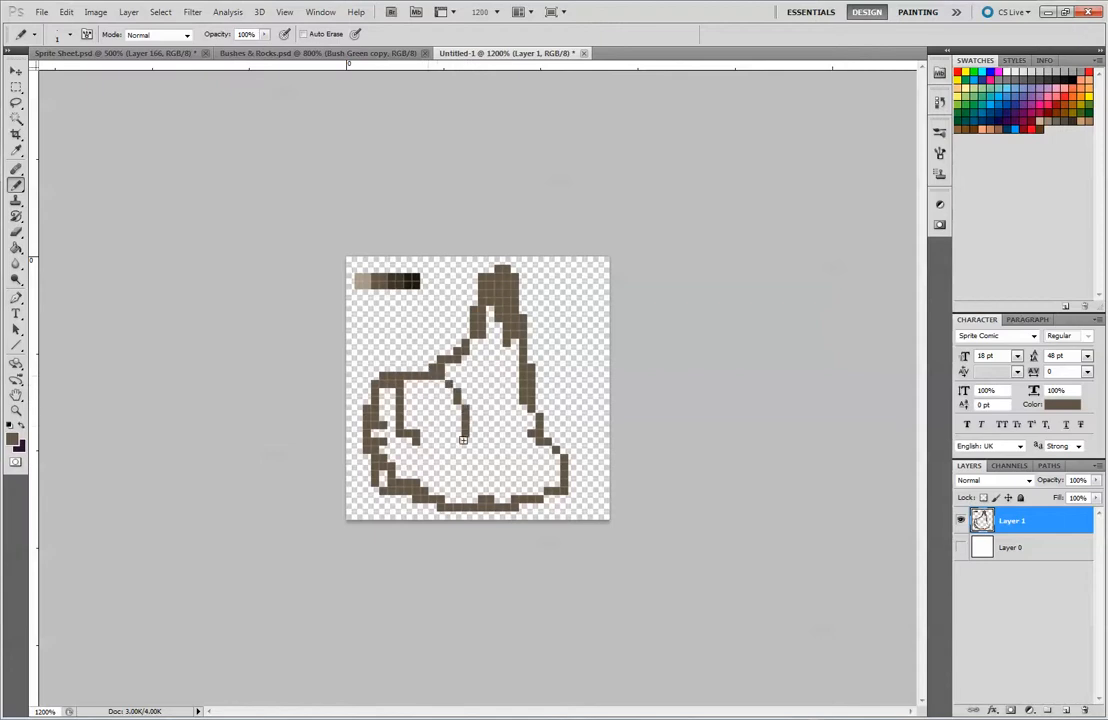
pyautogui.moveTo(425, 370); pyautogui.dragTo(436, 455)
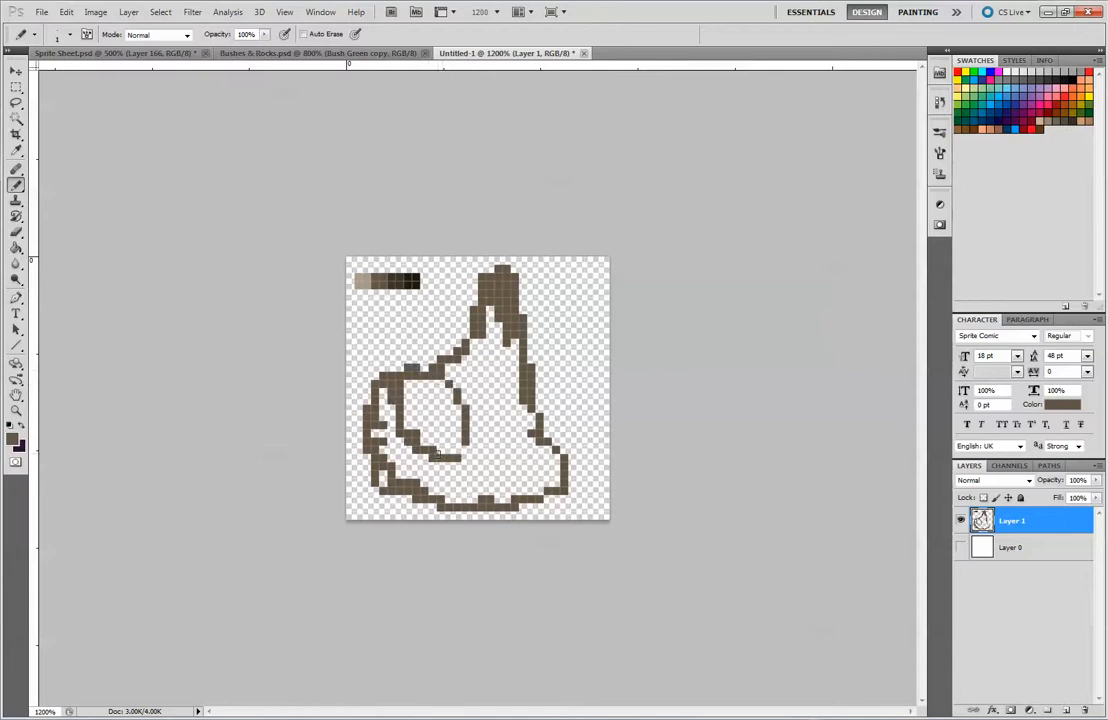
pyautogui.moveTo(443, 372)
pyautogui.mouseDown()
pyautogui.moveTo(432, 326)
pyautogui.moveTo(467, 325)
pyautogui.moveTo(424, 348)
pyautogui.moveTo(446, 361)
pyautogui.moveTo(440, 346)
pyautogui.moveTo(458, 351)
pyautogui.moveTo(451, 377)
pyautogui.moveTo(473, 430)
pyautogui.mouseUp()
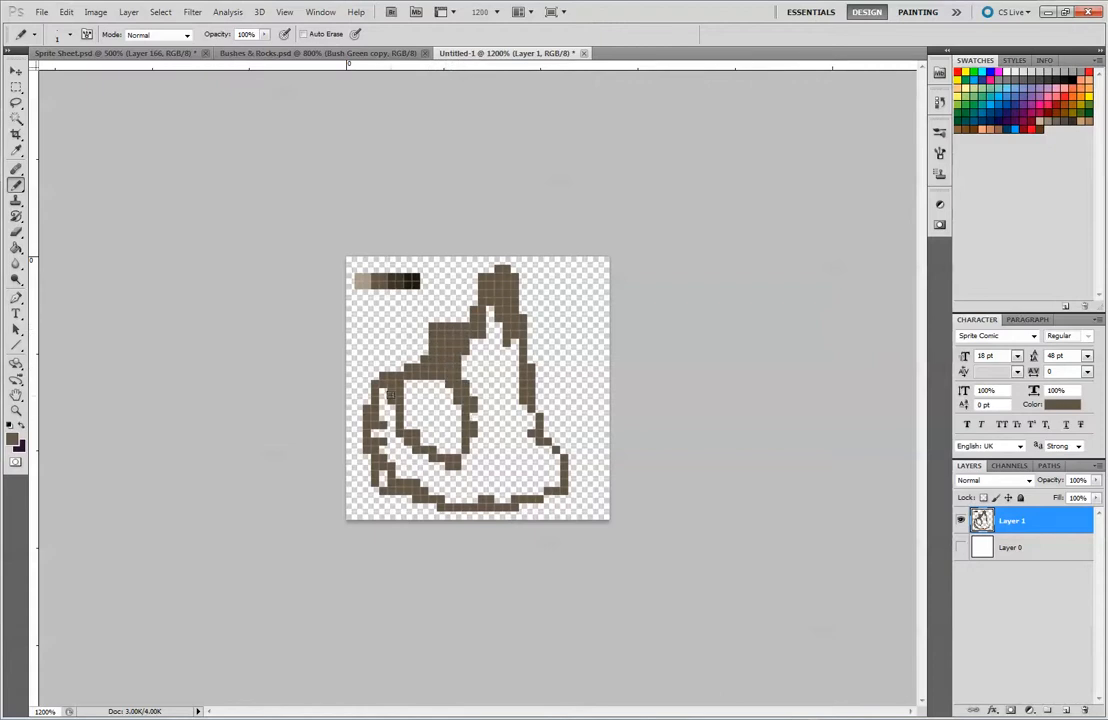
pyautogui.moveTo(387, 392); pyautogui.dragTo(390, 462)
pyautogui.hotkey('ctrl', 'alt', 'z')
pyautogui.hotkey('ctrl', 'alt', 'z')
pyautogui.hotkey('ctrl', 'alt', 'z')
pyautogui.hotkey('ctrl', 'alt', 'z')
# - Fill the area inside the front boulder's contour and the central ridge down to the base with medium brown
pyautogui.moveTo(400, 386)
pyautogui.mouseDown()
pyautogui.moveTo(406, 426)
pyautogui.moveTo(410, 408)
pyautogui.moveTo(388, 387)
pyautogui.moveTo(433, 375)
pyautogui.moveTo(416, 427)
pyautogui.mouseUp()
pyautogui.moveTo(424, 441); pyautogui.dragTo(460, 493)
pyautogui.moveTo(385, 497)
pyautogui.mouseDown()
pyautogui.moveTo(459, 492)
pyautogui.moveTo(466, 468)
pyautogui.moveTo(472, 484)
pyautogui.moveTo(444, 481)
pyautogui.mouseUp()
pyautogui.moveTo(440, 400)
pyautogui.mouseDown()
pyautogui.moveTo(446, 443)
pyautogui.moveTo(420, 430)
pyautogui.moveTo(438, 398)
pyautogui.mouseUp()
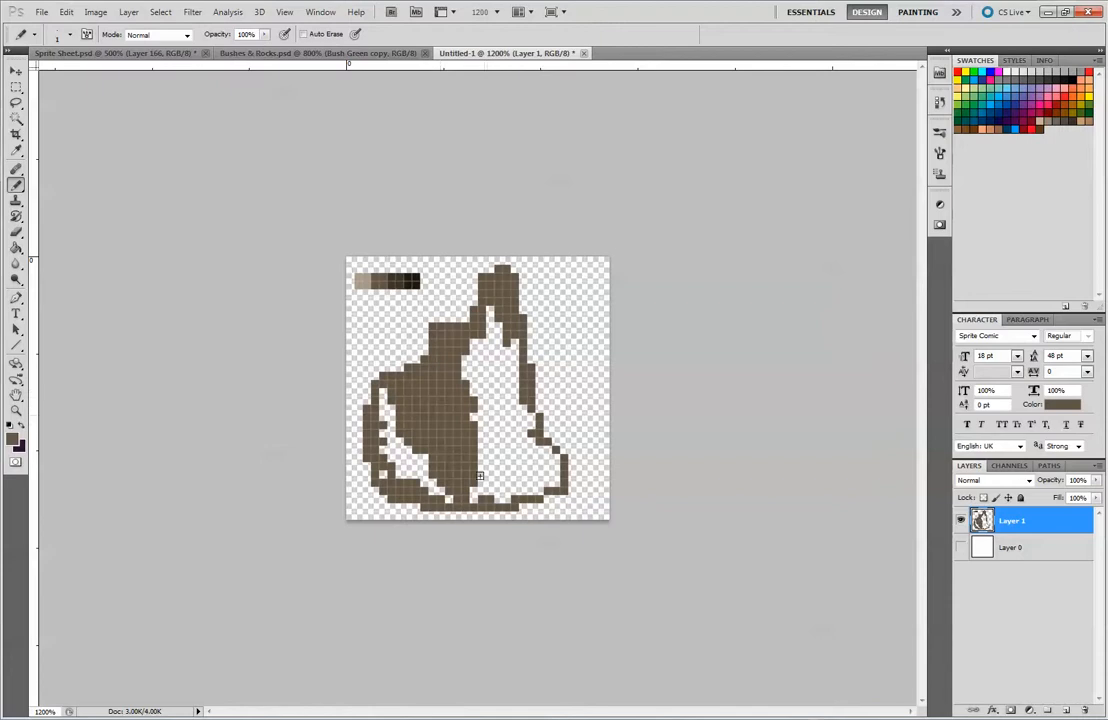
pyautogui.moveTo(480, 452)
pyautogui.mouseDown()
pyautogui.moveTo(482, 496)
pyautogui.moveTo(510, 482)
pyautogui.moveTo(501, 495)
pyautogui.mouseUp()
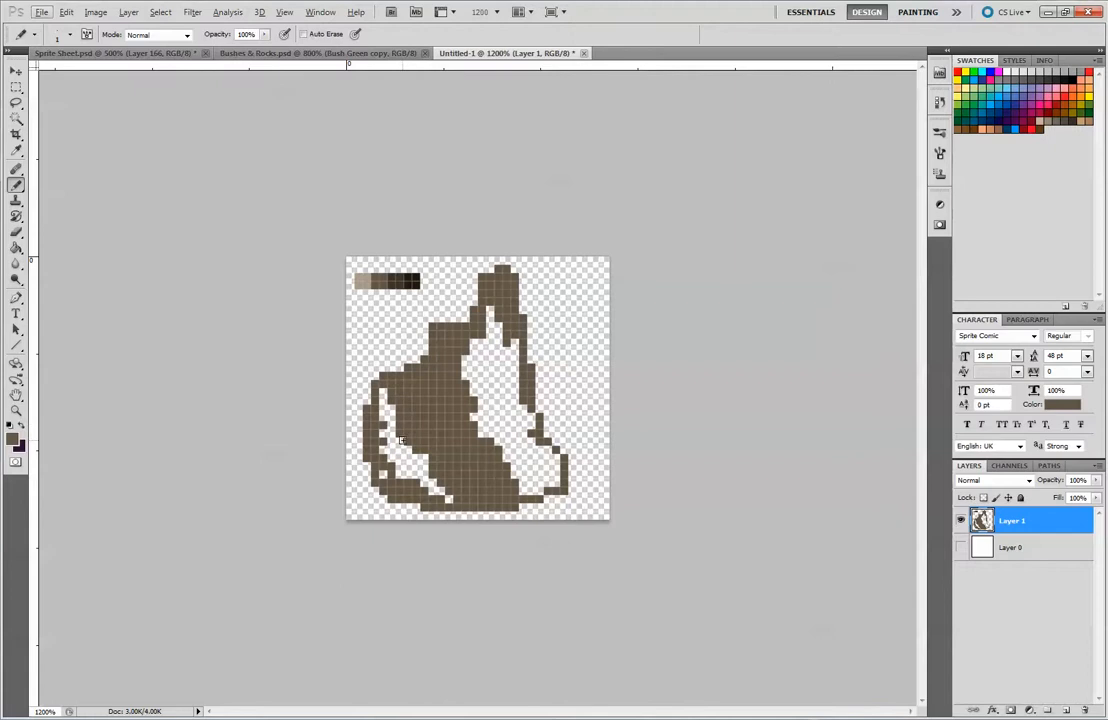
# - Erase the medium brown pixels from the front boulder's face with the 1 px Eraser in Pencil mode, leaving its rim
pyautogui.hotkey('alt', 'e')
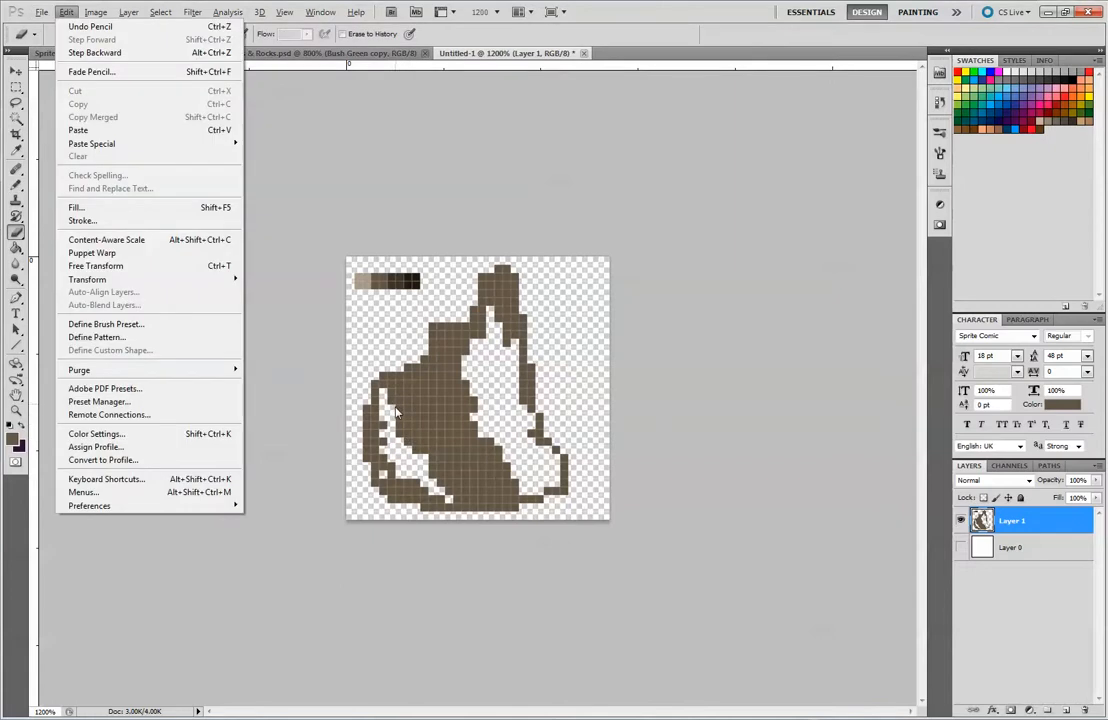
pyautogui.press('Escape')
pyautogui.press('b')
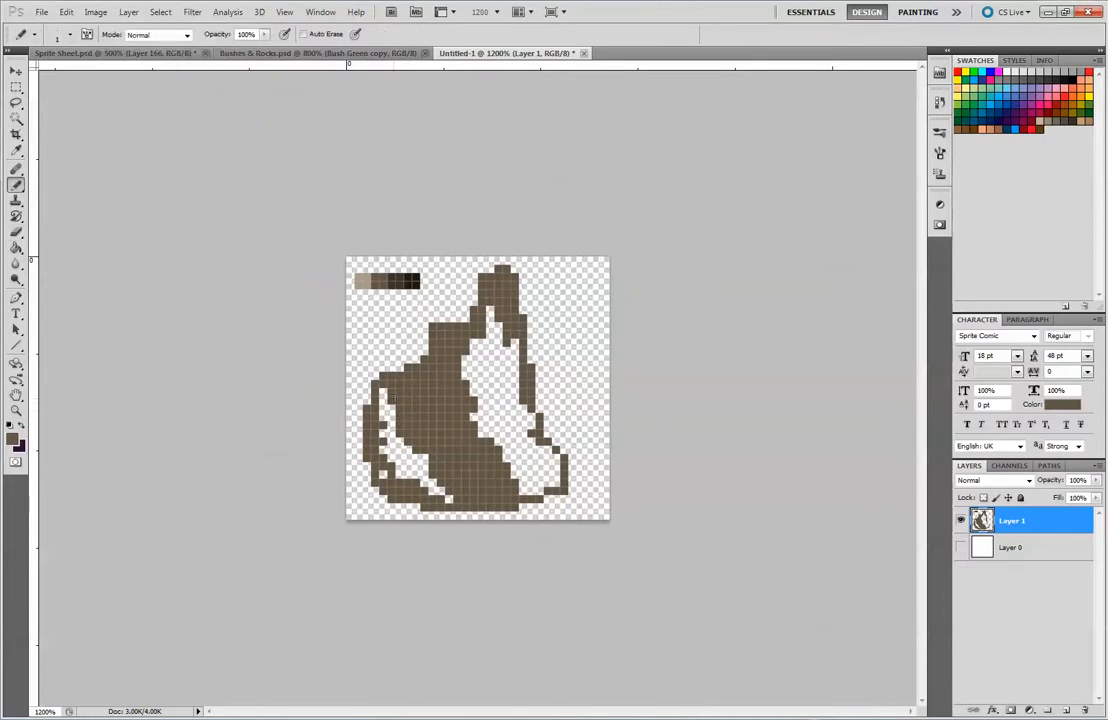
pyautogui.press('e')
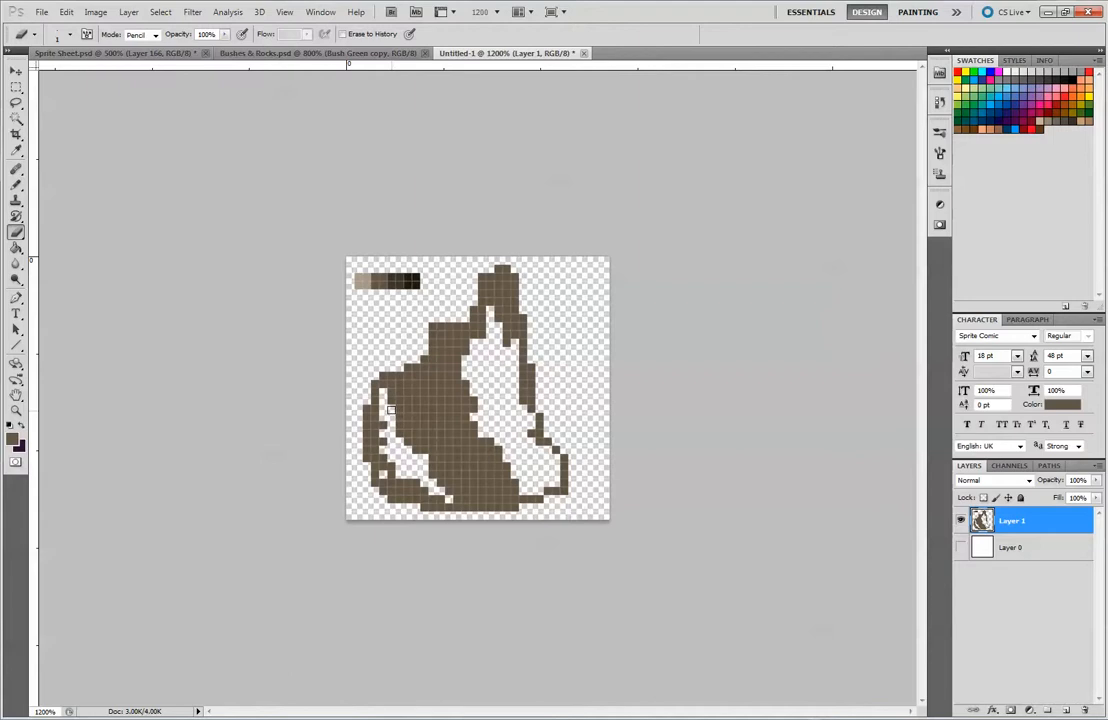
pyautogui.moveTo(391, 396)
pyautogui.mouseDown()
pyautogui.moveTo(404, 402)
pyautogui.moveTo(400, 434)
pyautogui.moveTo(424, 424)
pyautogui.moveTo(420, 457)
pyautogui.moveTo(446, 486)
pyautogui.mouseUp()
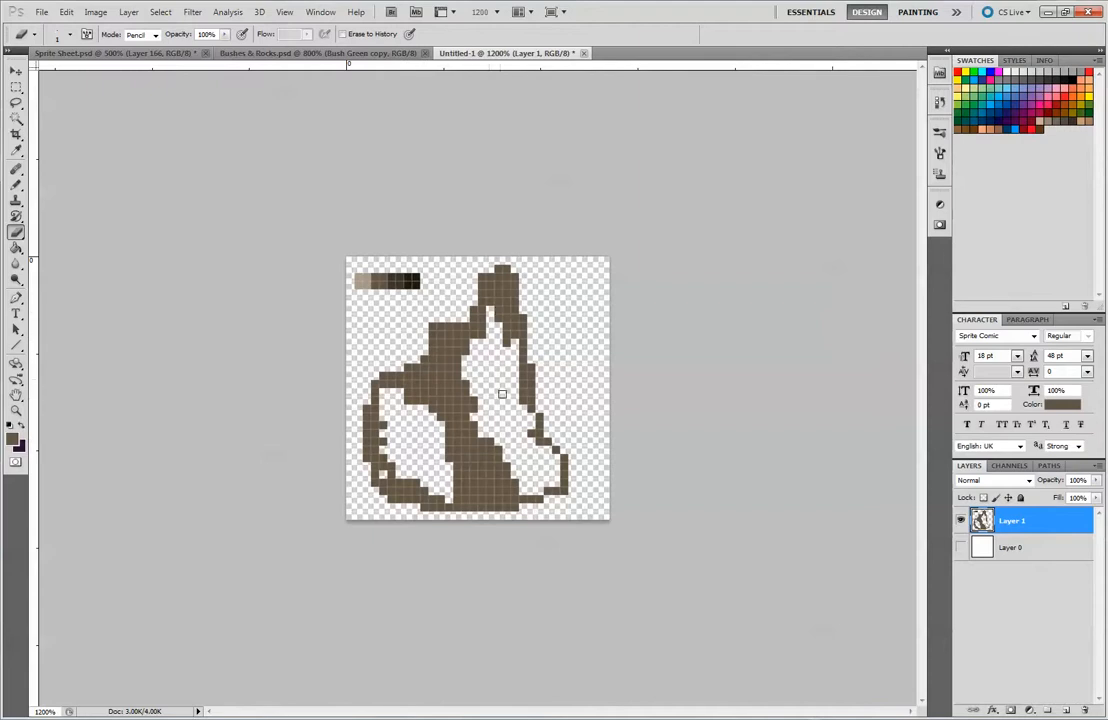
# - Sample the dark brown swatch and shade the shoulder, both edges of the central ridge and the front boulder's inner rim with the Pencil
pyautogui.press('alt')
pyautogui.press('alt')
pyautogui.press('b')
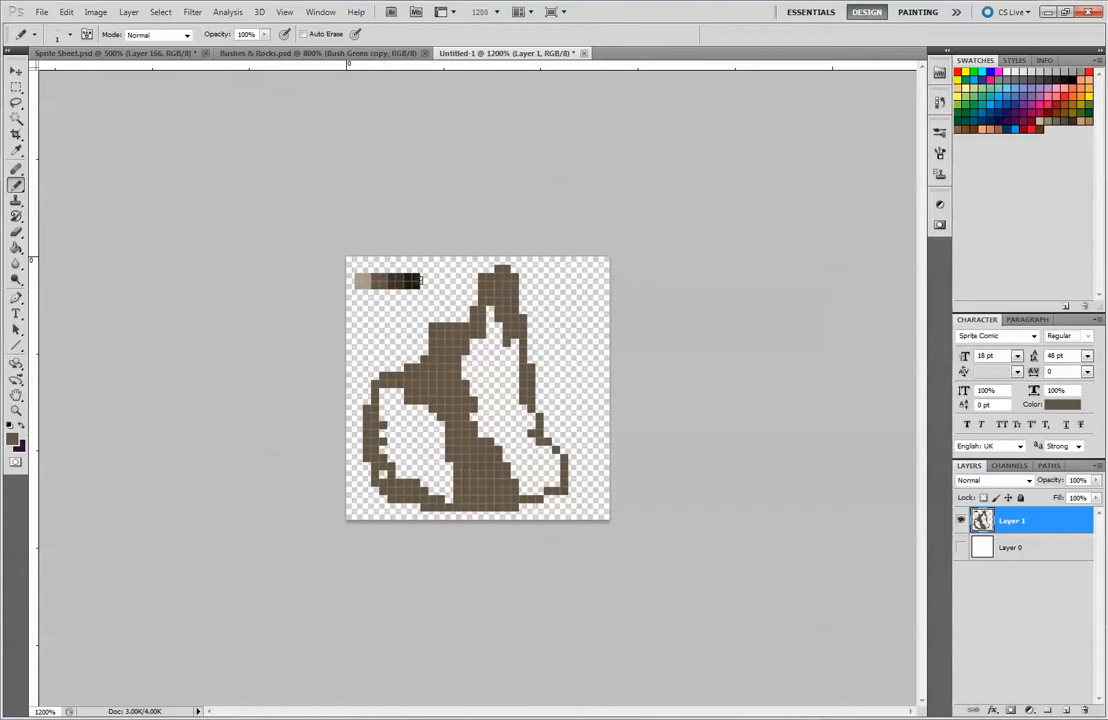
pyautogui.keyDown('alt'); pyautogui.click(396, 282); pyautogui.keyUp('alt')
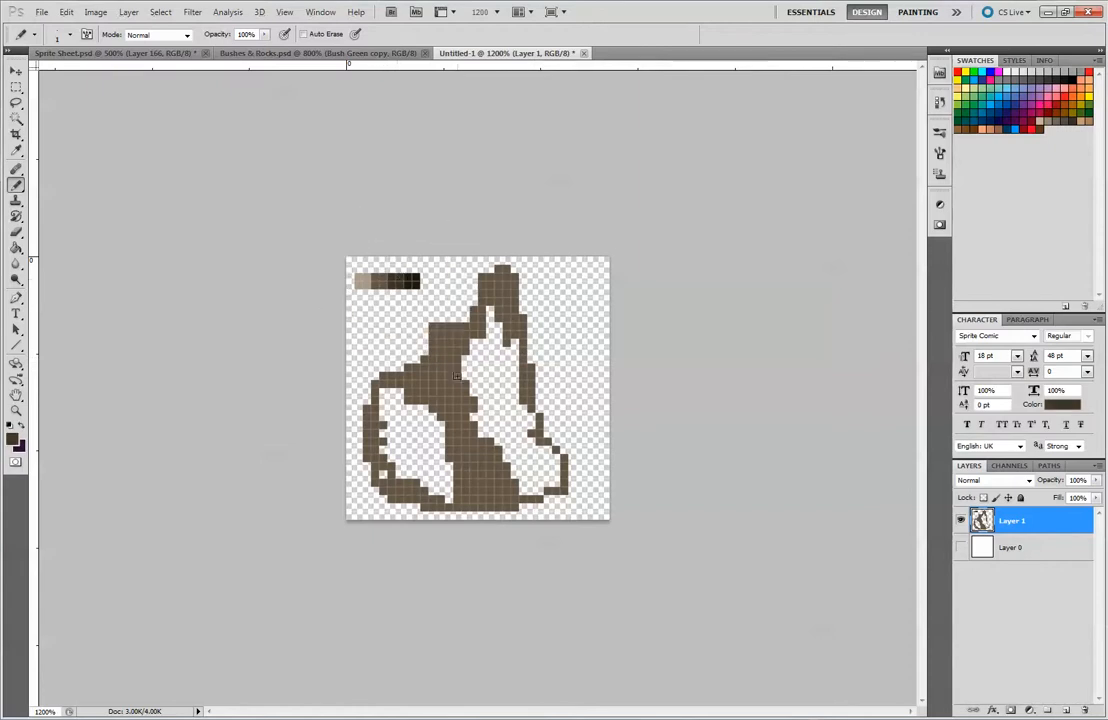
pyautogui.moveTo(449, 352)
pyautogui.mouseDown()
pyautogui.moveTo(449, 403)
pyautogui.moveTo(465, 386)
pyautogui.moveTo(473, 404)
pyautogui.mouseUp()
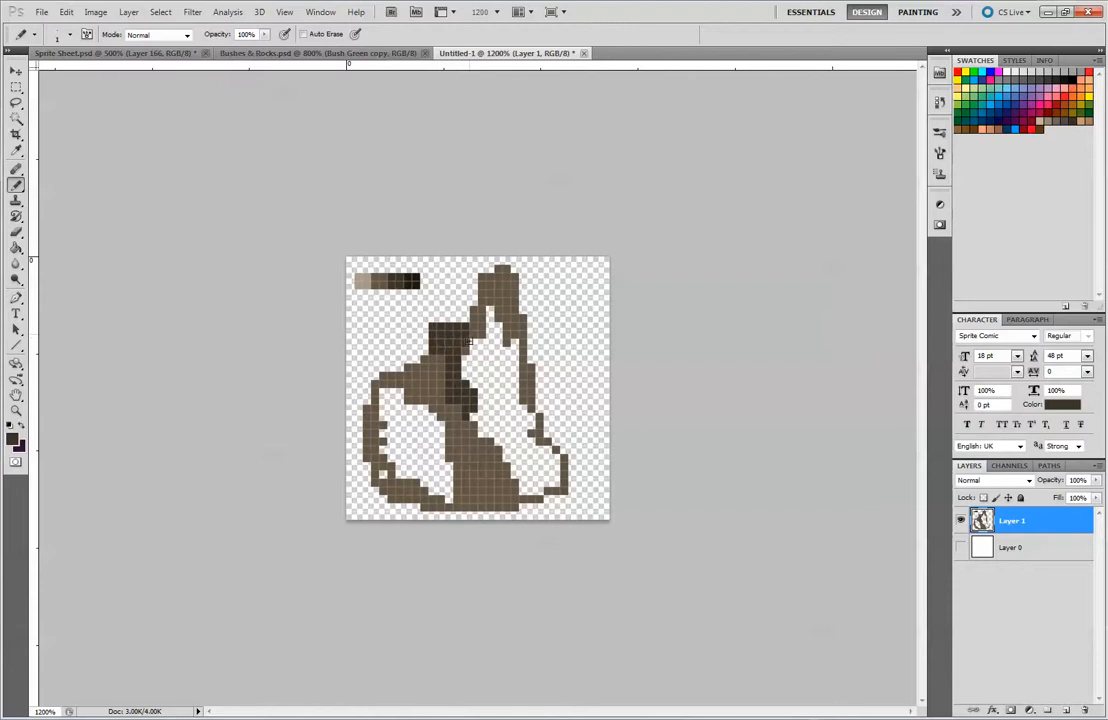
pyautogui.moveTo(459, 411)
pyautogui.mouseDown()
pyautogui.moveTo(507, 476)
pyautogui.moveTo(484, 452)
pyautogui.moveTo(513, 497)
pyautogui.mouseUp()
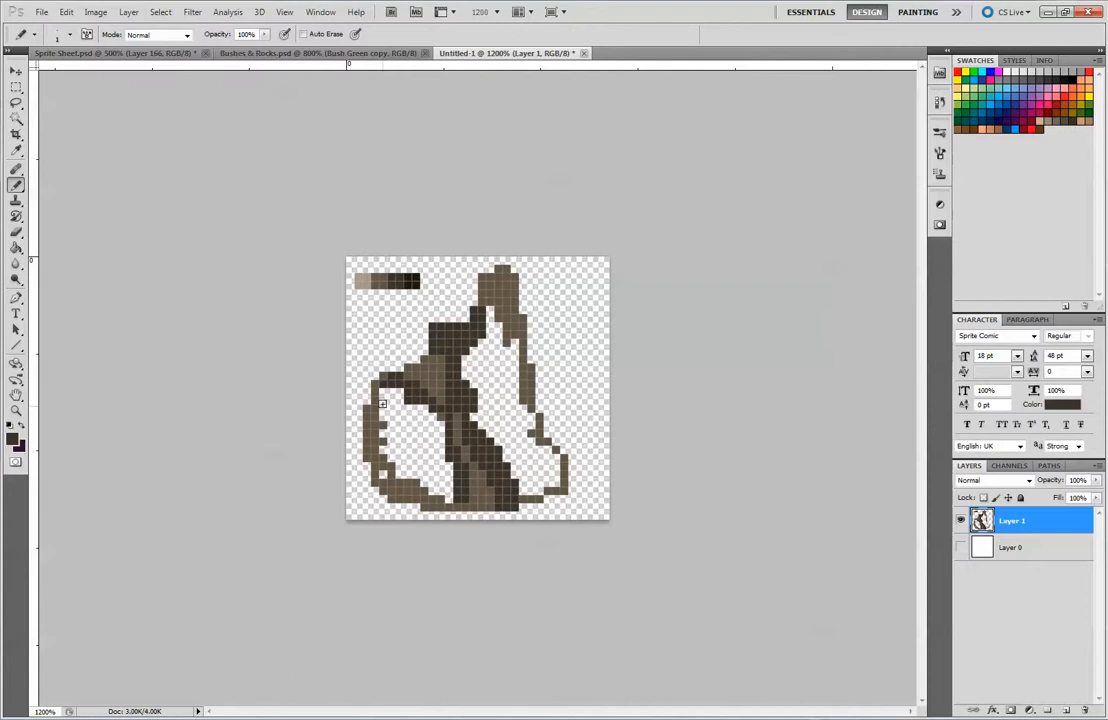
pyautogui.moveTo(383, 401)
pyautogui.mouseDown()
pyautogui.moveTo(391, 464)
pyautogui.moveTo(449, 507)
pyautogui.mouseUp()
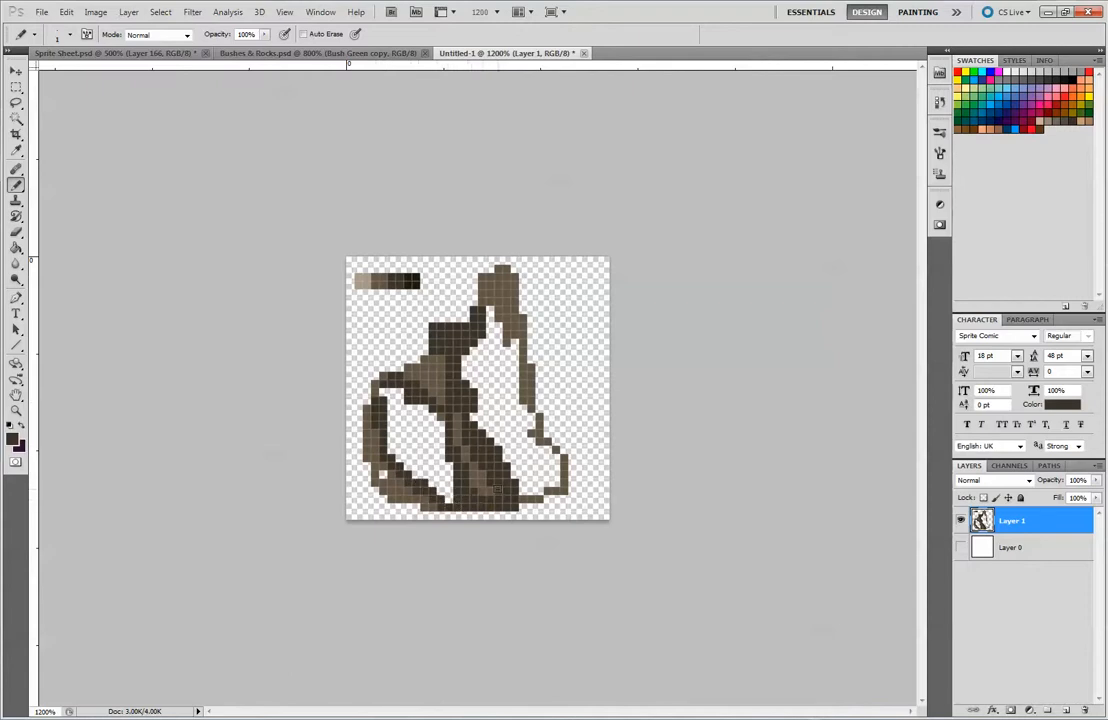
# - Paint the rock's outer left edge from base to peak in near-black and shade the crease below the peak in dark brown
pyautogui.keyDown('alt'); pyautogui.click(421, 272); pyautogui.keyUp('alt')
pyautogui.moveTo(367, 409)
pyautogui.mouseDown()
pyautogui.moveTo(383, 478)
pyautogui.moveTo(433, 507)
pyautogui.mouseUp()
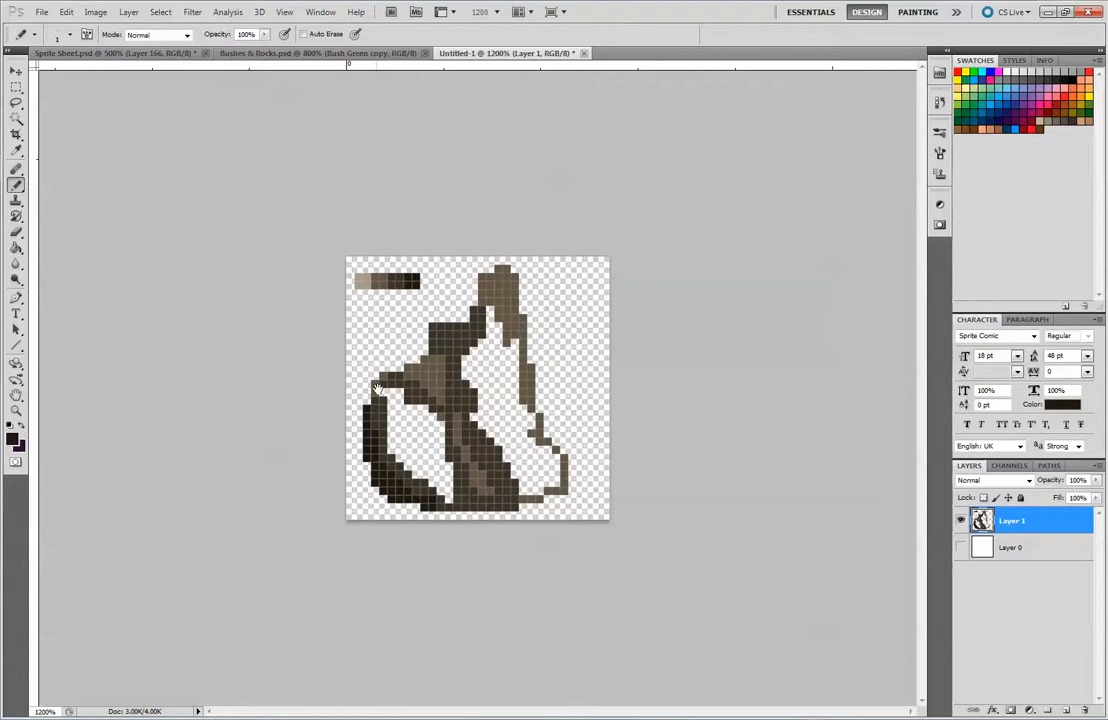
pyautogui.moveTo(375, 393); pyautogui.dragTo(376, 384)
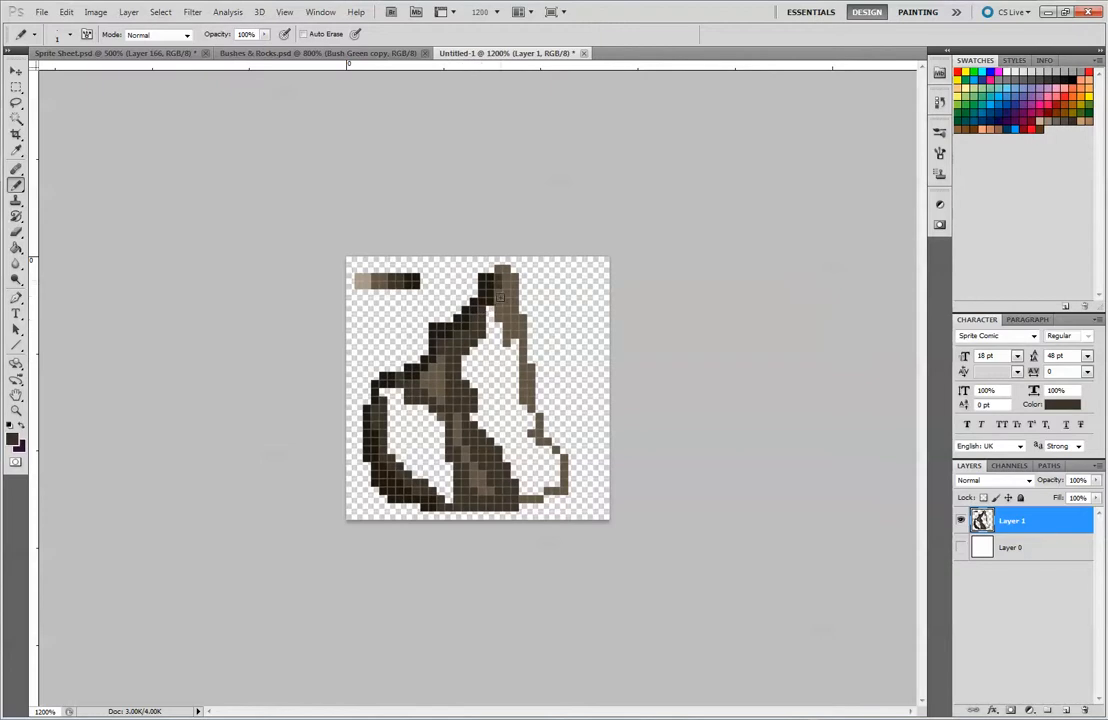
pyautogui.moveTo(502, 313); pyautogui.dragTo(506, 339)
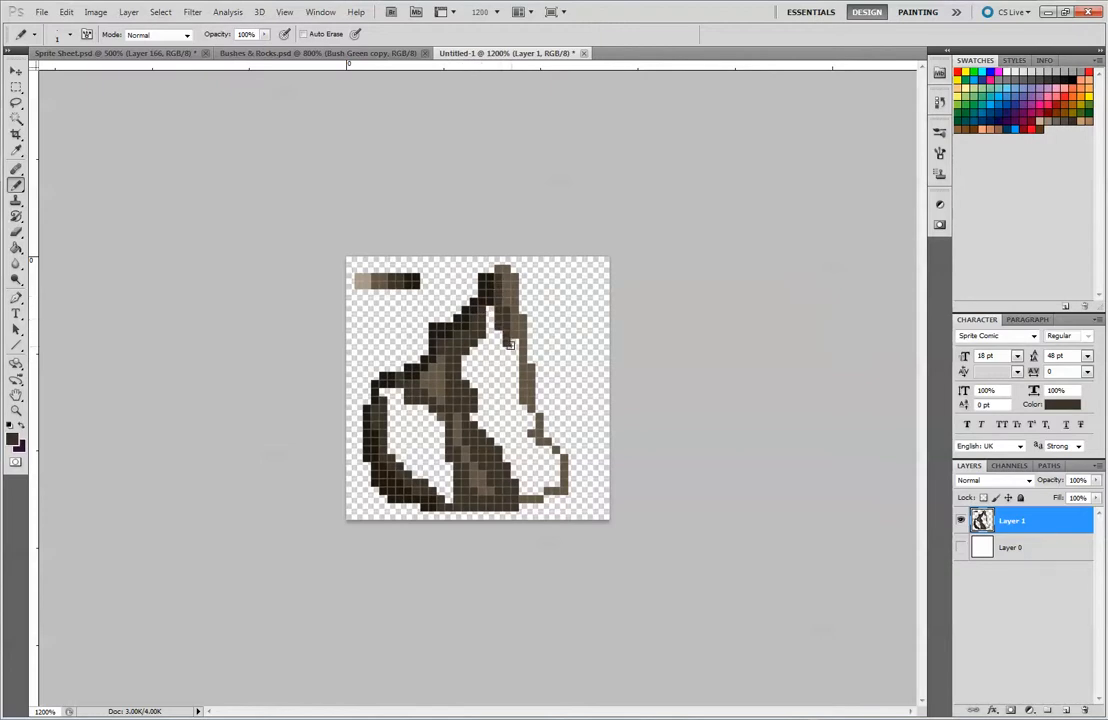
# - Darken the crevice between the front boulder and the main rock with near-black down to the base
pyautogui.keyDown('alt'); pyautogui.click(444, 394); pyautogui.keyUp('alt')
pyautogui.keyDown('alt'); pyautogui.click(430, 380); pyautogui.keyUp('alt')
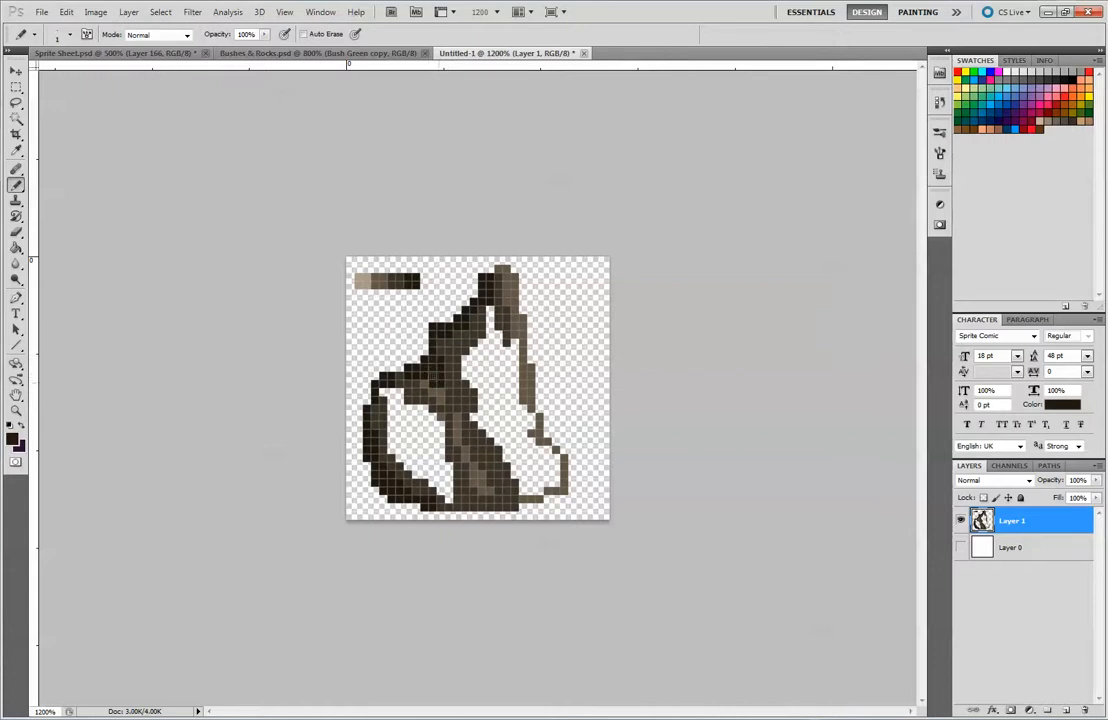
pyautogui.moveTo(449, 412); pyautogui.dragTo(486, 503)
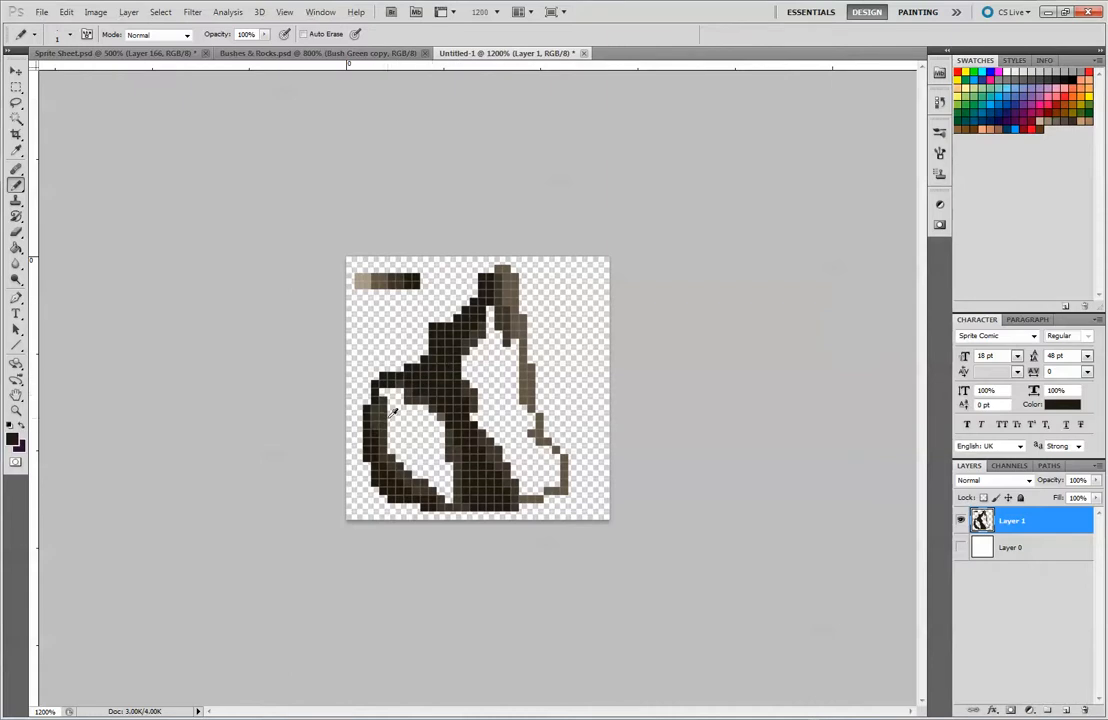
# - Sample the medium brown from the peak and fill the front boulder's face and the main rock's right face
pyautogui.keyDown('alt'); pyautogui.click(515, 300); pyautogui.keyUp('alt')
pyautogui.moveTo(391, 402)
pyautogui.mouseDown()
pyautogui.moveTo(393, 417)
pyautogui.moveTo(381, 388)
pyautogui.moveTo(396, 453)
pyautogui.moveTo(415, 436)
pyautogui.moveTo(437, 443)
pyautogui.moveTo(422, 461)
pyautogui.moveTo(434, 455)
pyautogui.moveTo(449, 484)
pyautogui.mouseUp()
pyautogui.moveTo(480, 376)
pyautogui.mouseDown()
pyautogui.moveTo(491, 309)
pyautogui.moveTo(493, 377)
pyautogui.moveTo(515, 343)
pyautogui.moveTo(503, 436)
pyautogui.moveTo(478, 379)
pyautogui.mouseUp()
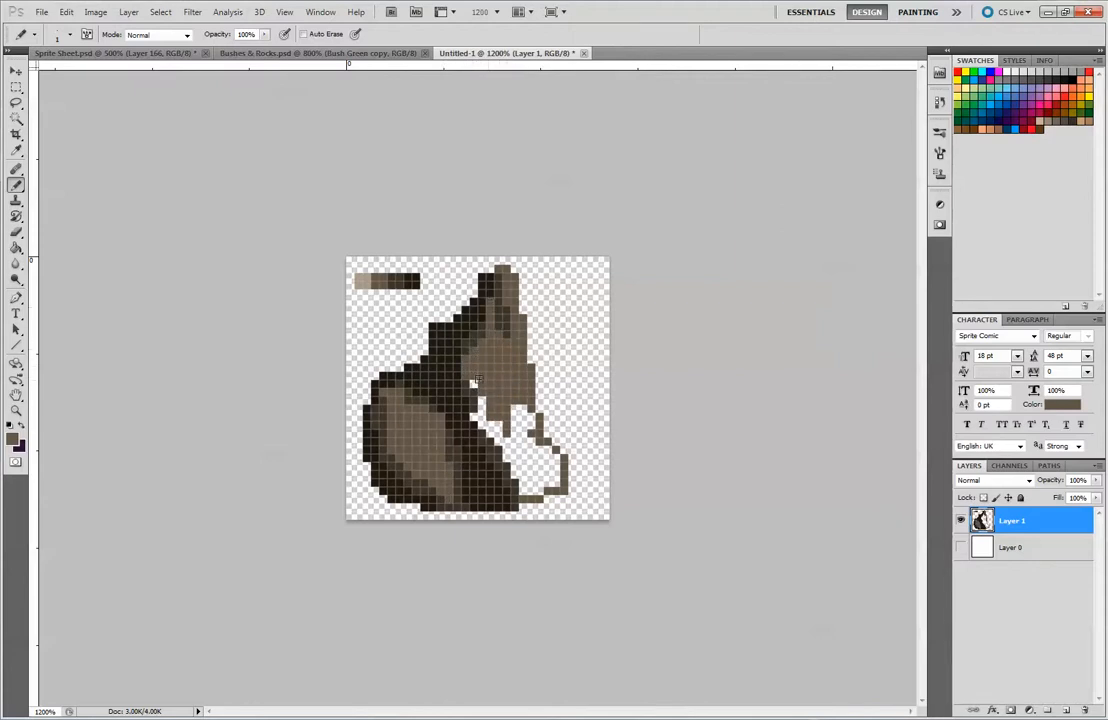
pyautogui.moveTo(485, 429)
pyautogui.mouseDown()
pyautogui.moveTo(523, 453)
pyautogui.moveTo(529, 413)
pyautogui.mouseUp()
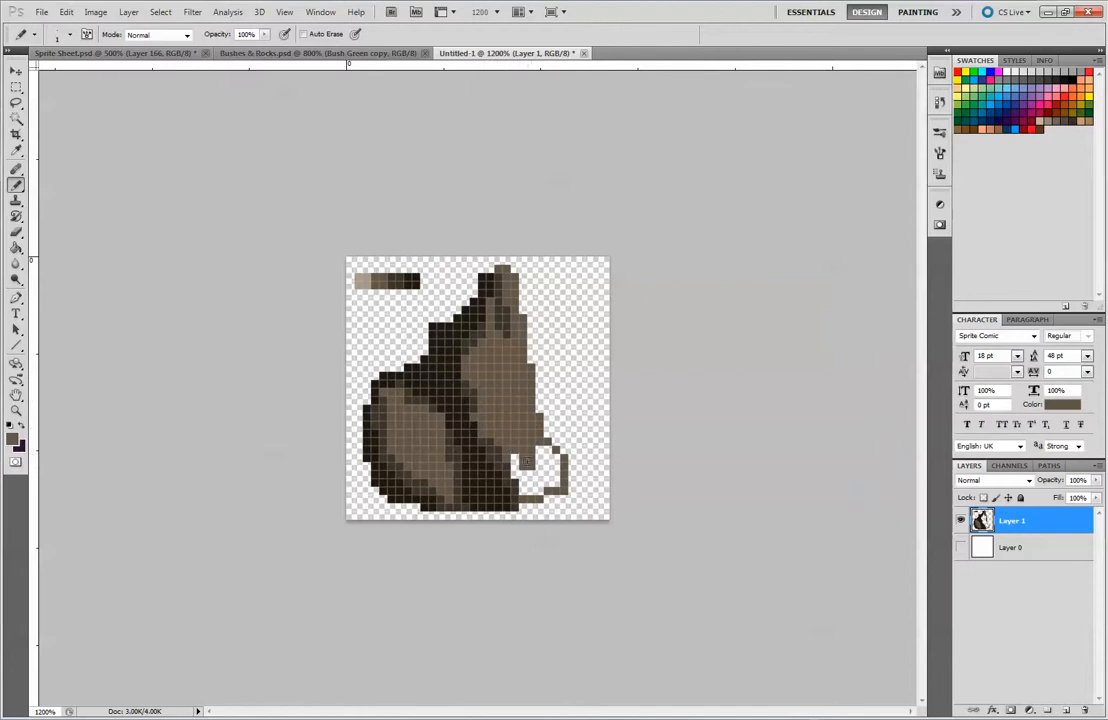
pyautogui.moveTo(515, 461)
pyautogui.mouseDown()
pyautogui.moveTo(533, 475)
pyautogui.moveTo(551, 467)
pyautogui.mouseUp()
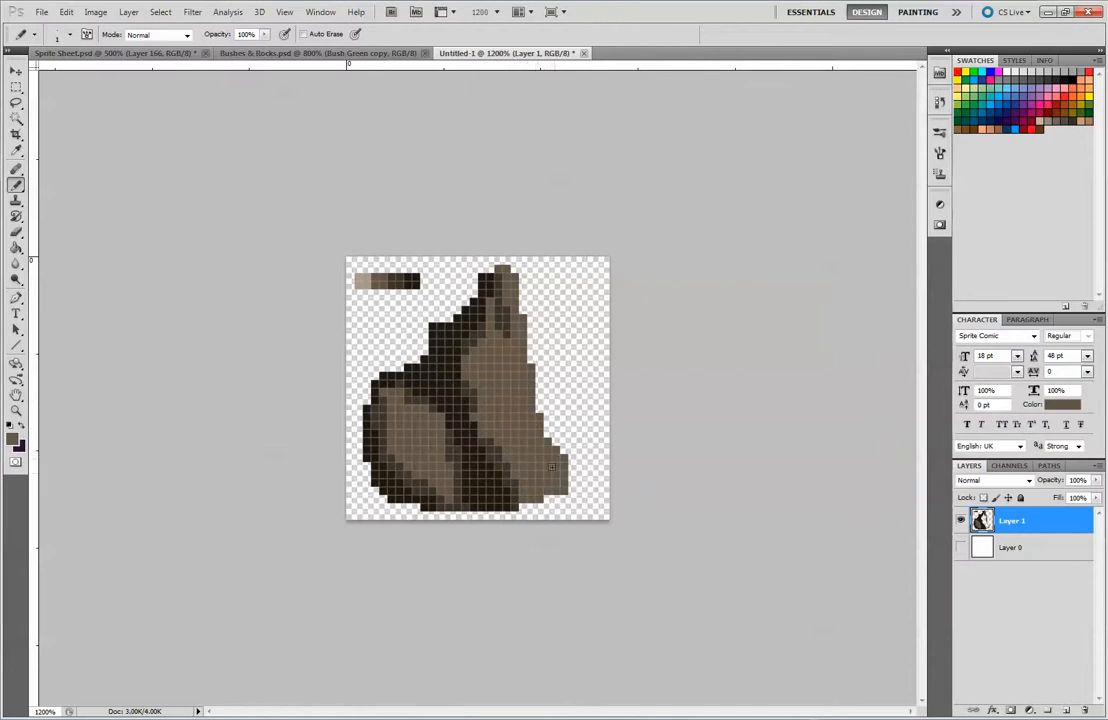
# - Texture the main rock's right face with dark brown cracks and speckles, adding near-black pixels as deeper shadows
pyautogui.keyDown('alt'); pyautogui.click(507, 321); pyautogui.keyUp('alt')
pyautogui.moveTo(507, 342); pyautogui.dragTo(532, 427)
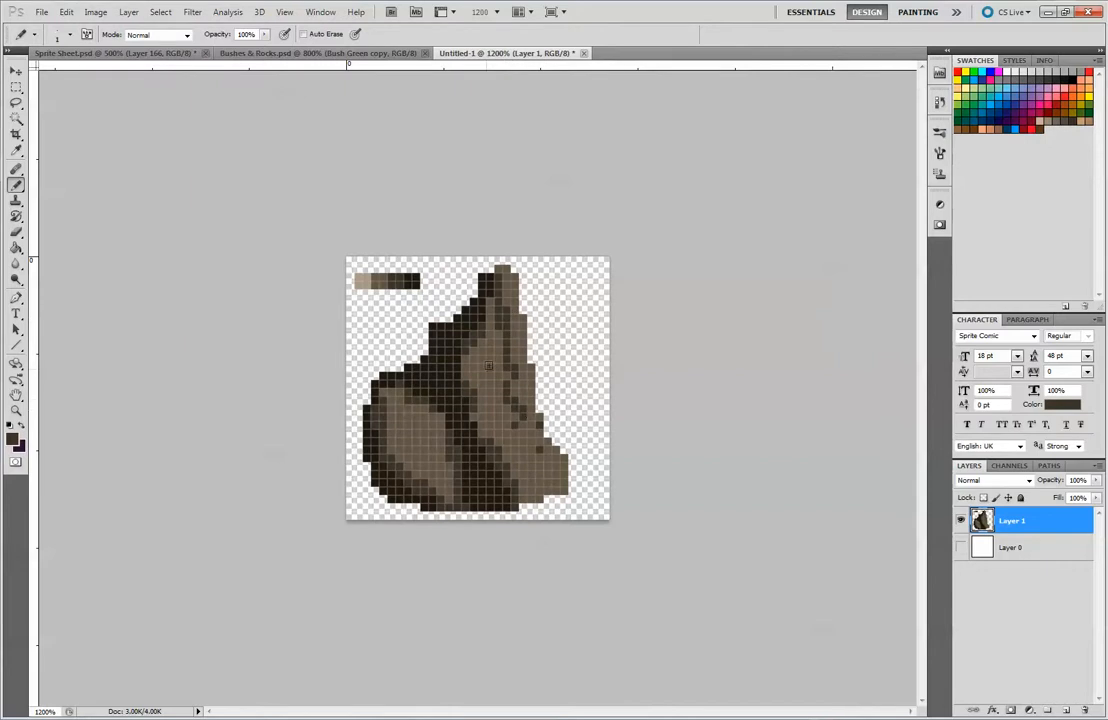
pyautogui.moveTo(474, 351); pyautogui.dragTo(482, 359)
pyautogui.moveTo(498, 403); pyautogui.dragTo(499, 425)
pyautogui.moveTo(507, 450)
pyautogui.mouseDown()
pyautogui.moveTo(534, 472)
pyautogui.moveTo(558, 466)
pyautogui.moveTo(568, 480)
pyautogui.moveTo(533, 475)
pyautogui.mouseUp()
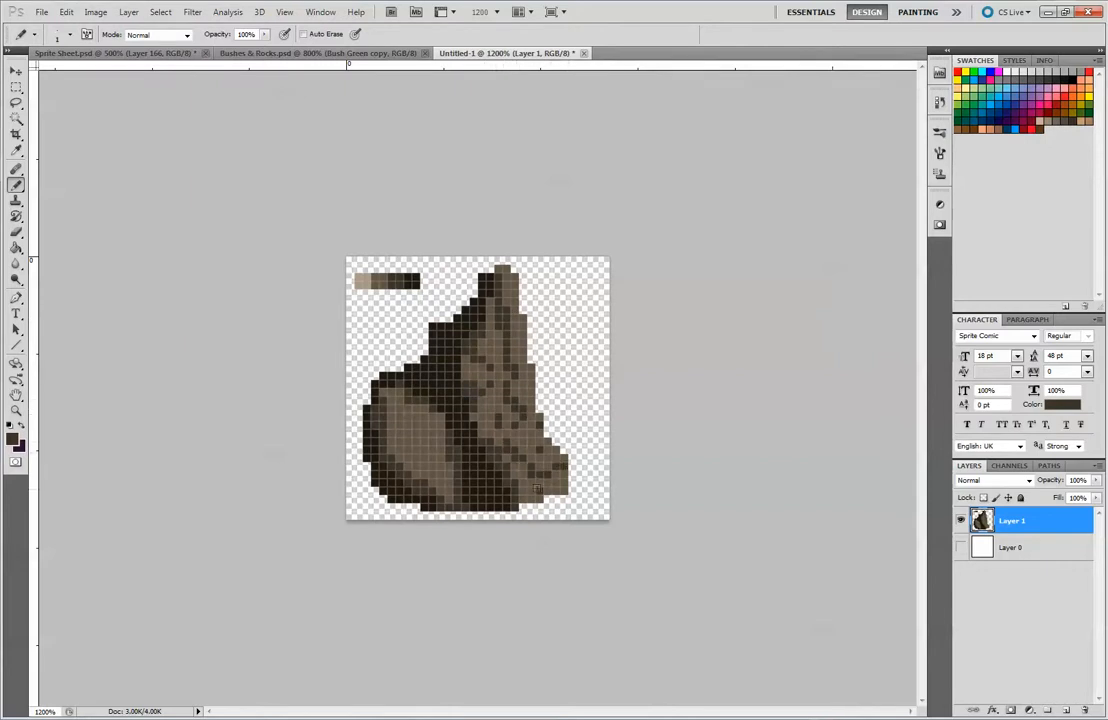
pyautogui.moveTo(498, 357); pyautogui.dragTo(499, 369)
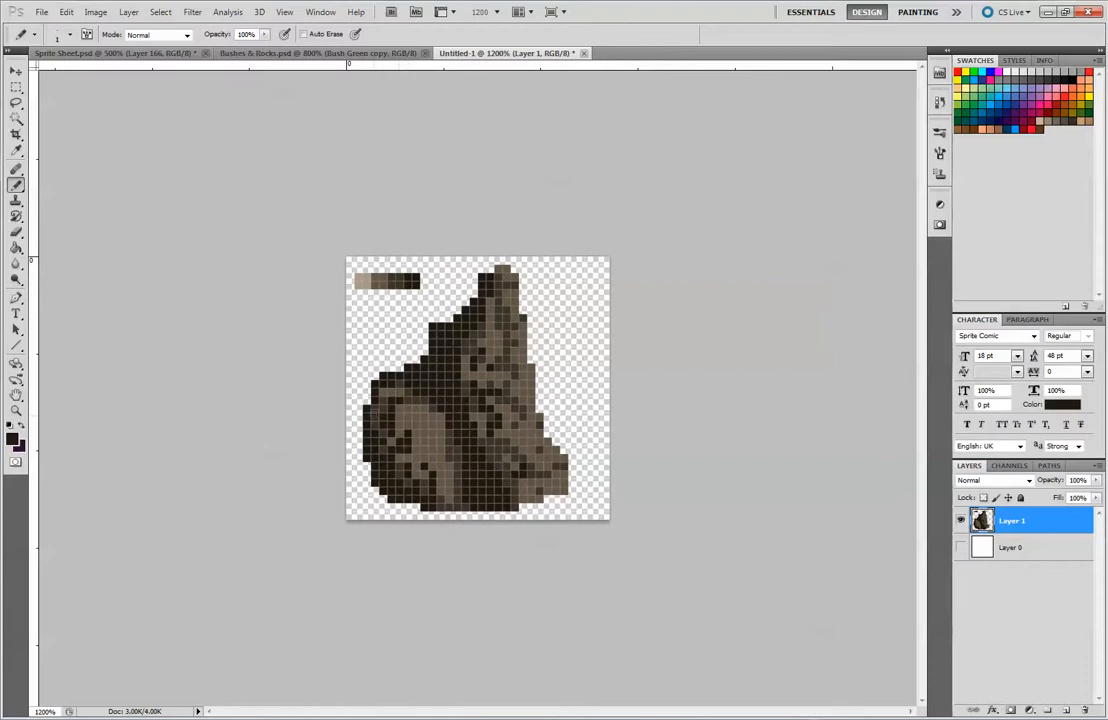
# - Sample the dark brown from the front boulder's rim and blend dark brown texture pixels across the boulder's face
pyautogui.keyDown('alt'); pyautogui.click(384, 405); pyautogui.keyUp('alt')
pyautogui.click(388, 437)
pyautogui.moveTo(403, 418)
pyautogui.mouseDown()
pyautogui.moveTo(402, 450)
pyautogui.moveTo(416, 459)
pyautogui.mouseUp()
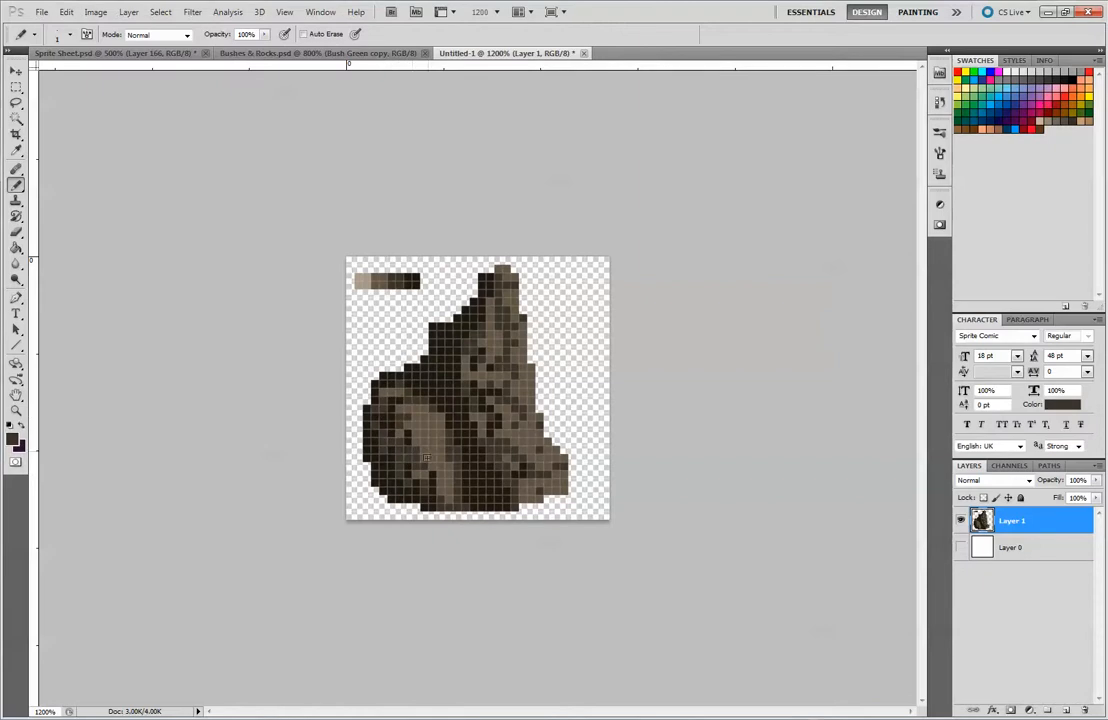
# - Add a few more dark brown texture pixels to the front boulder's left side
pyautogui.moveTo(385, 418); pyautogui.dragTo(390, 427)
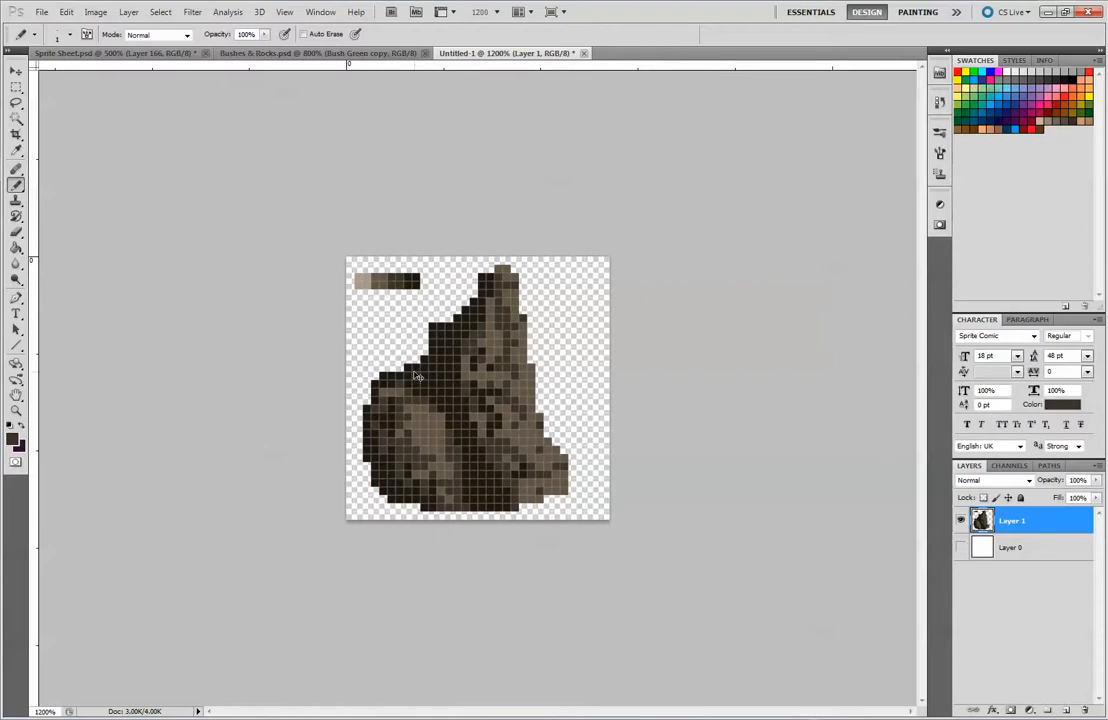
# - Examine the shaded rock sprite at both small and large magnification
pyautogui.hotkey('ctrl', '-')
pyautogui.hotkey('ctrl', '-')
pyautogui.hotkey('ctrl', '-')
pyautogui.hotkey('ctrl', '-')
pyautogui.hotkey('ctrl', '-')
pyautogui.hotkey('ctrl', '-')
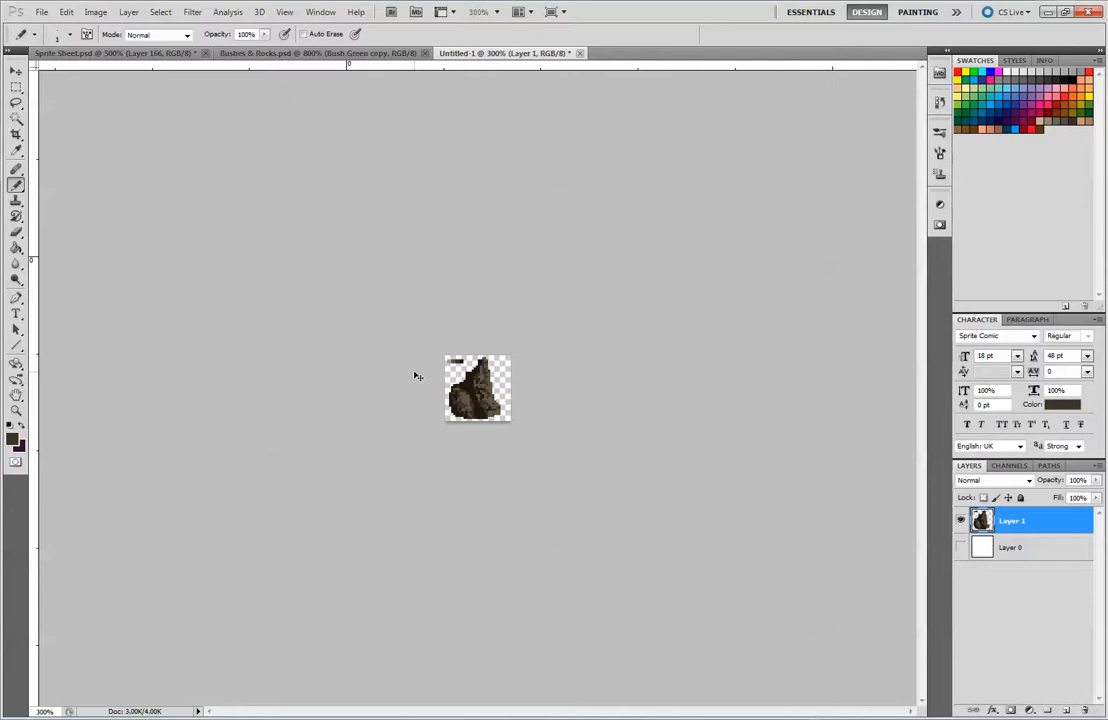
pyautogui.hotkey('ctrl', '+')
pyautogui.hotkey('ctrl', '+')
pyautogui.hotkey('ctrl', '+')
pyautogui.hotkey('ctrl', '+')
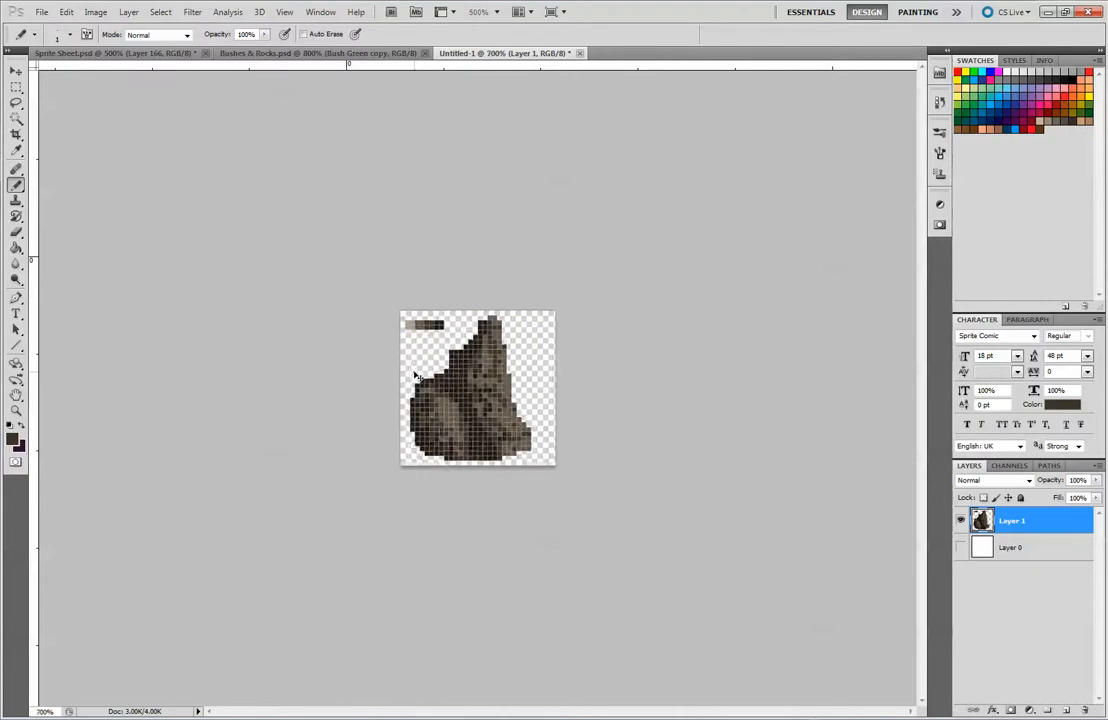
pyautogui.hotkey('ctrl', '+')
pyautogui.hotkey('ctrl', '+')
pyautogui.hotkey('ctrl', '+')
pyautogui.hotkey('ctrl', '+')
pyautogui.hotkey('ctrl', '+')
pyautogui.hotkey('ctrl', '-')
pyautogui.hotkey('ctrl', '-')
pyautogui.hotkey('ctrl', '-')
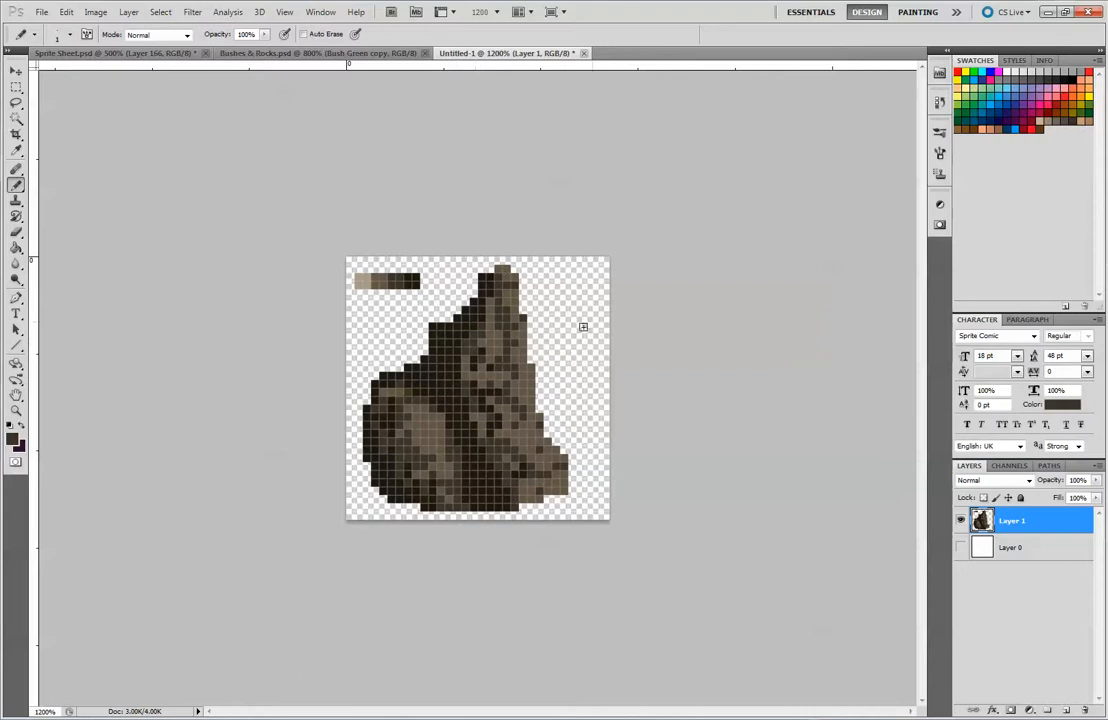
# - Sample the lightest tan from the palette strip and highlight the peak, the main rock's right edge and the front boulder's upper ridges
pyautogui.keyDown('alt'); pyautogui.click(362, 282); pyautogui.keyUp('alt')
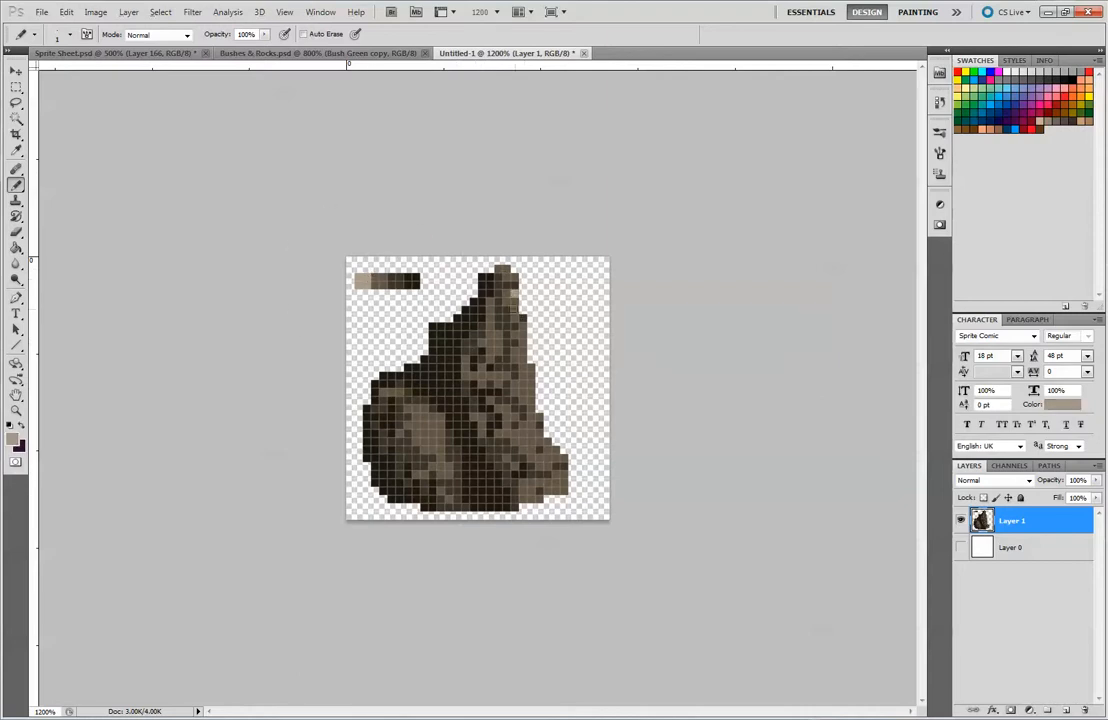
pyautogui.moveTo(506, 266); pyautogui.dragTo(515, 278)
pyautogui.moveTo(523, 326); pyautogui.dragTo(535, 393)
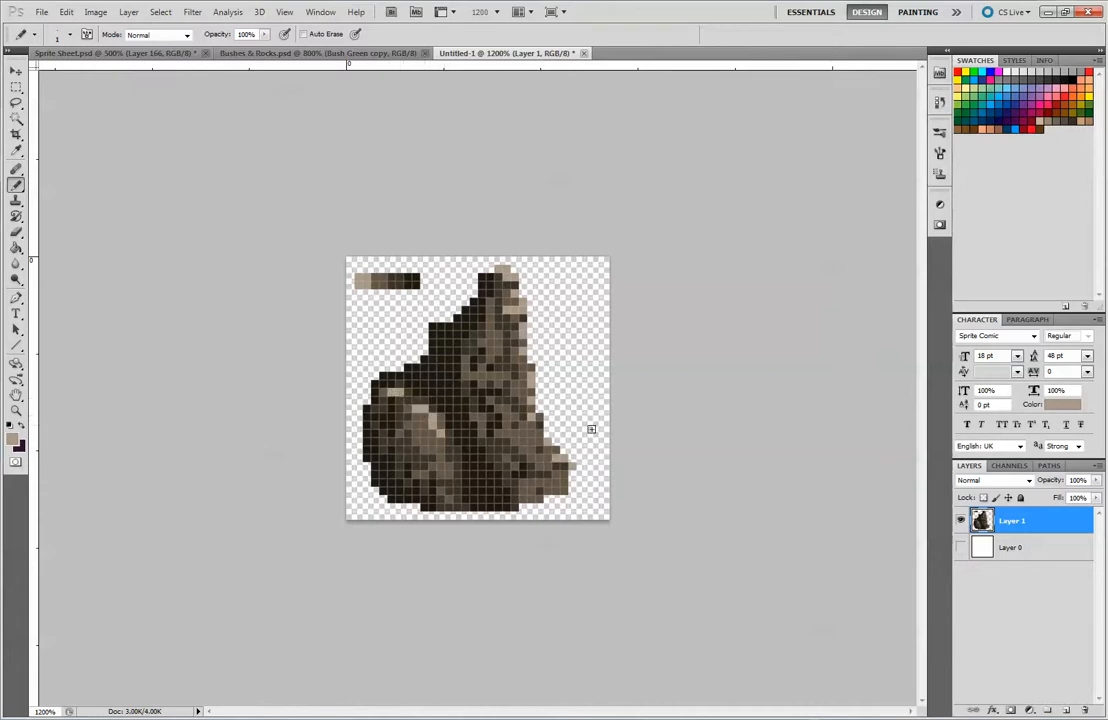
# - Sample near-black and dark brown from the rock and shade the base and the main rock's right foot
pyautogui.keyDown('alt'); pyautogui.click(493, 499); pyautogui.keyUp('alt')
pyautogui.moveTo(431, 509); pyautogui.dragTo(465, 508)
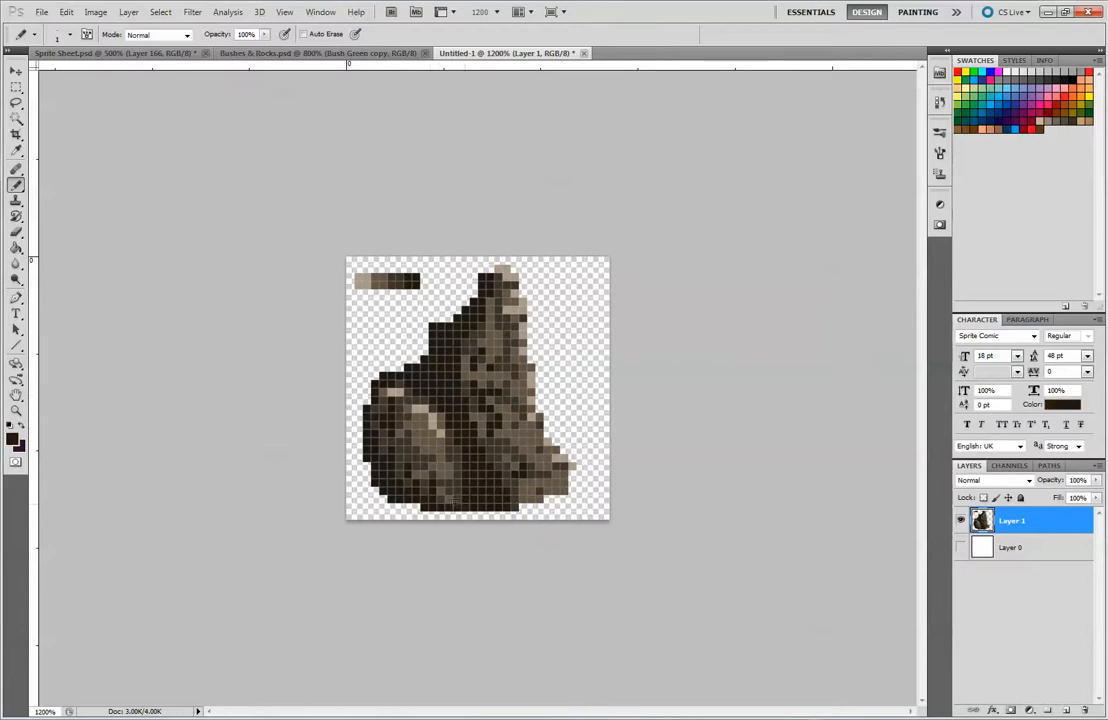
pyautogui.moveTo(550, 489)
pyautogui.mouseDown()
pyautogui.moveTo(568, 487)
pyautogui.moveTo(572, 467)
pyautogui.moveTo(524, 498)
pyautogui.moveTo(532, 488)
pyautogui.mouseUp()
pyautogui.keyDown('alt'); pyautogui.click(535, 470); pyautogui.keyUp('alt')
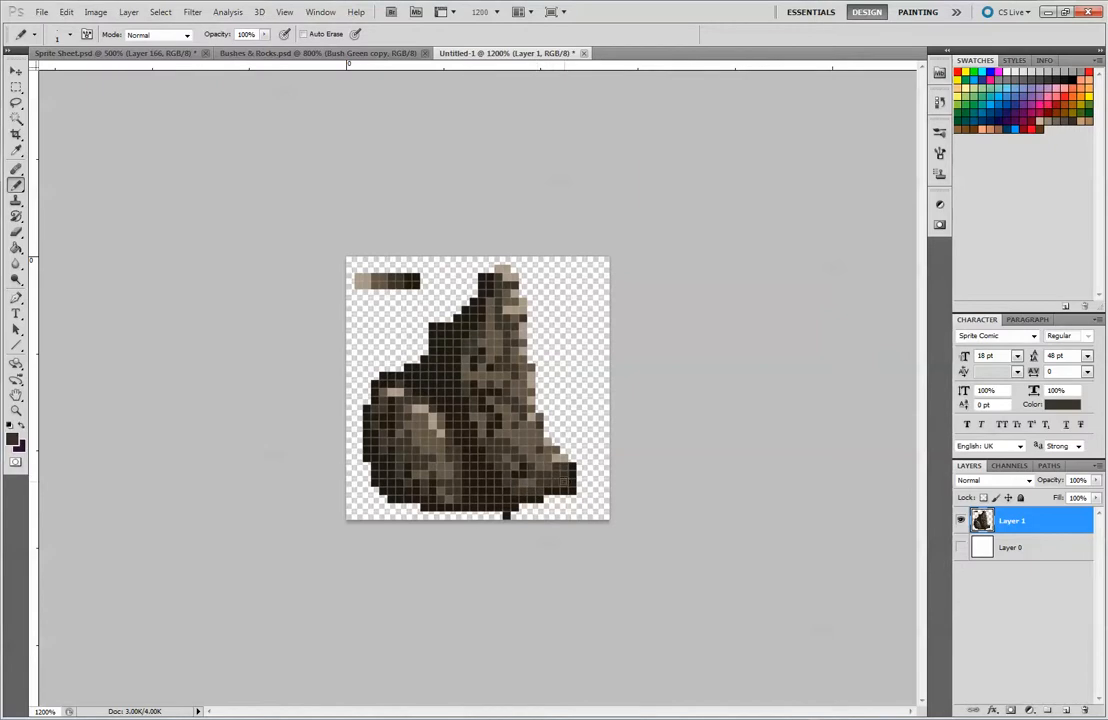
pyautogui.keyDown('alt'); pyautogui.click(535, 492); pyautogui.keyUp('alt')
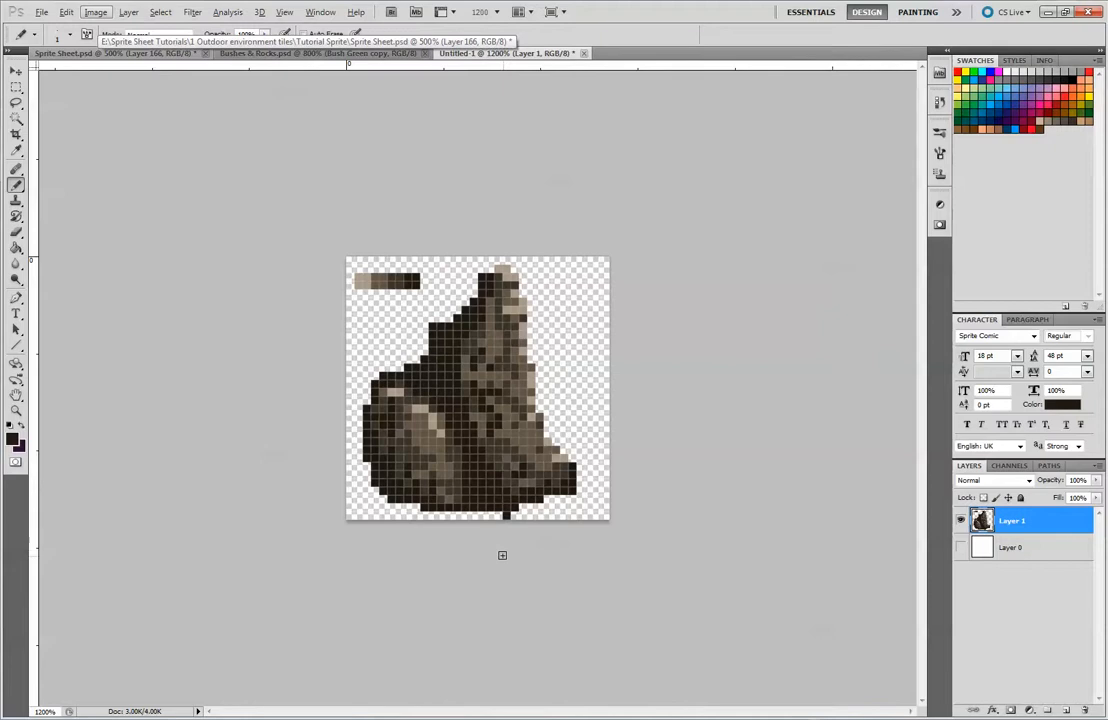
# - Erase the stray dark pixels beneath the rock's base
pyautogui.hotkey('alt', 'e')
pyautogui.press('Escape')
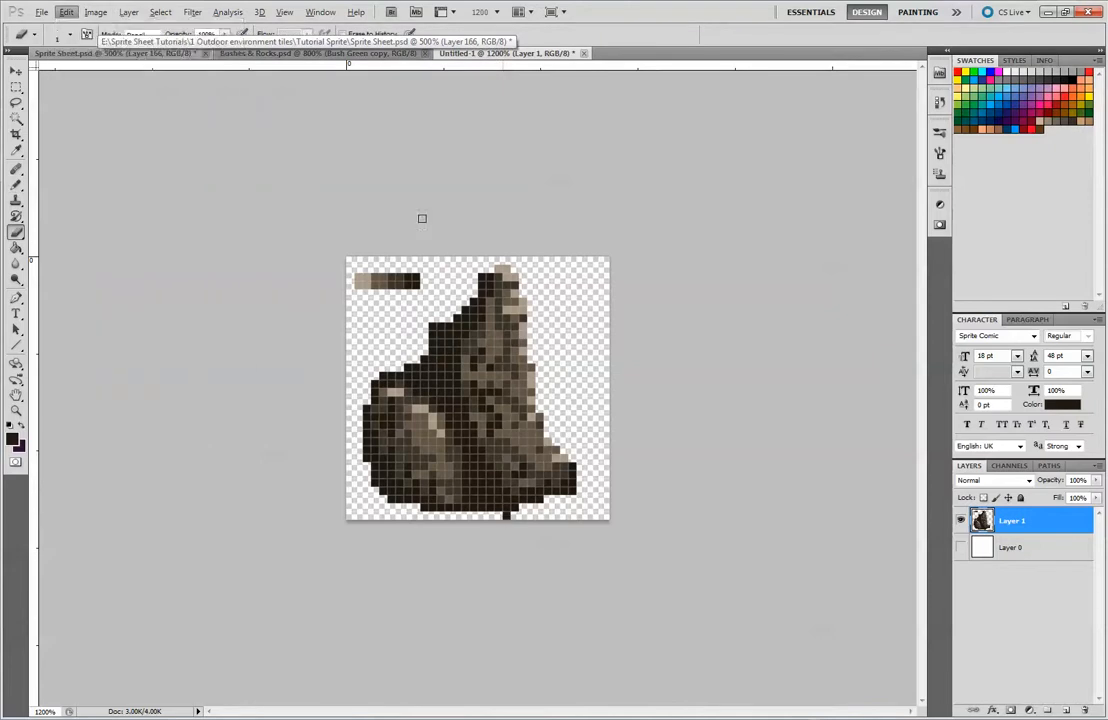
pyautogui.press('b')
pyautogui.press('e')
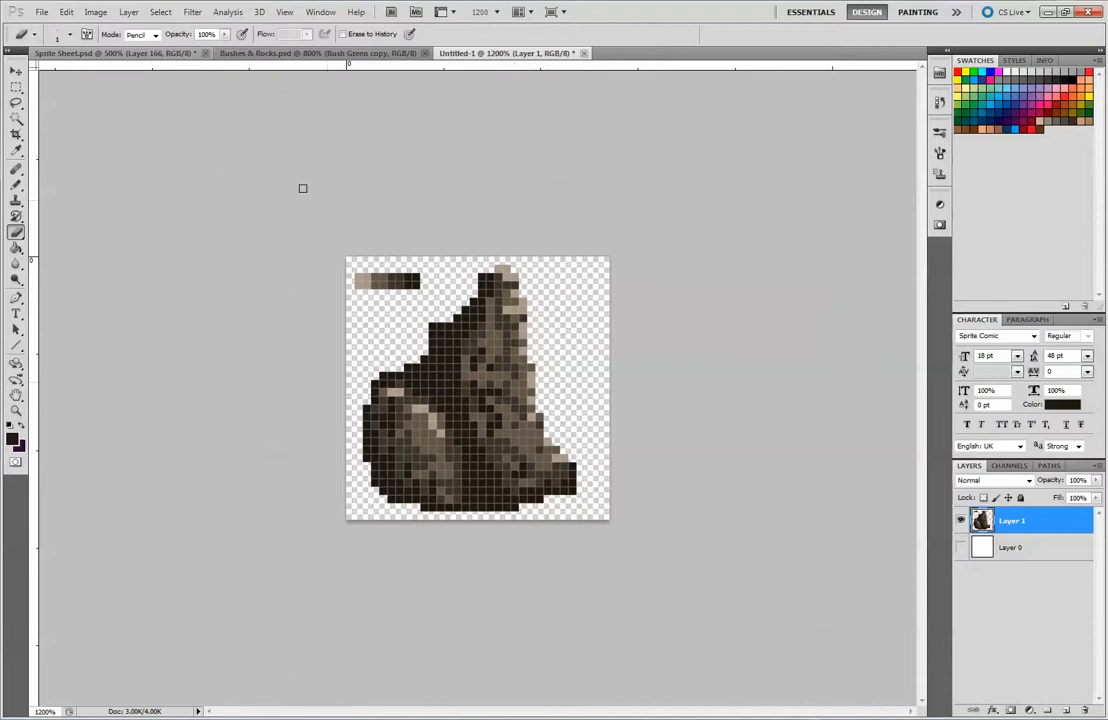
# - Sample the orange from the lava tile in Sprite Sheet.psd with the Pencil tool and return to the rock document
pyautogui.click(250, 54)
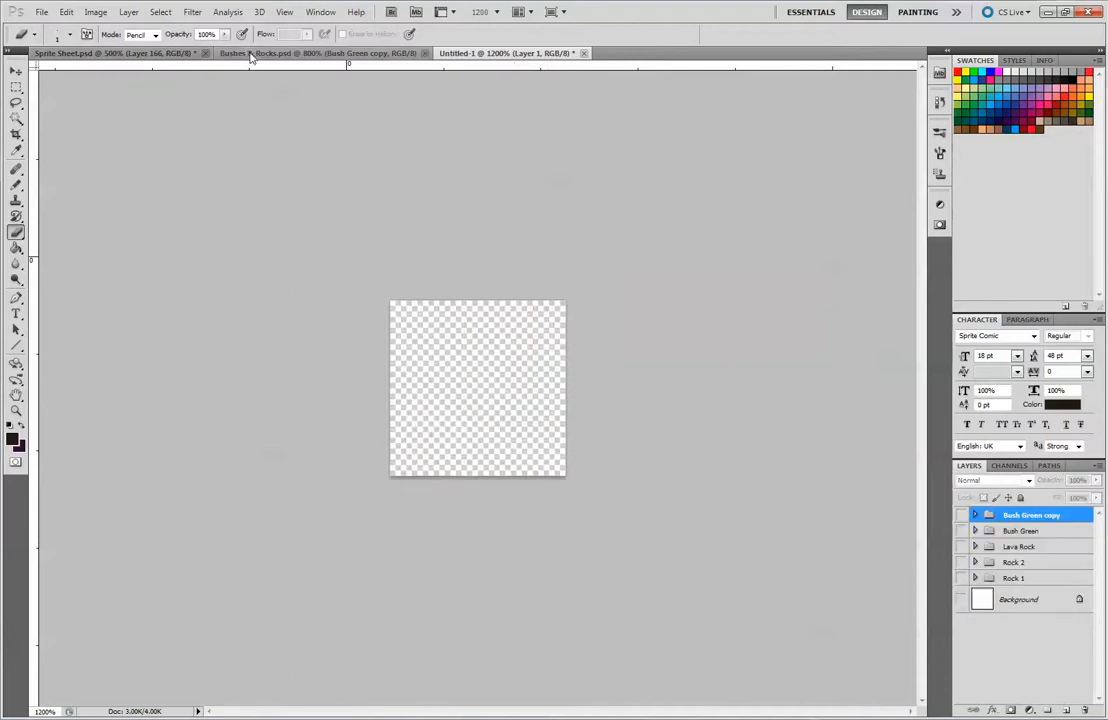
pyautogui.click(155, 53)
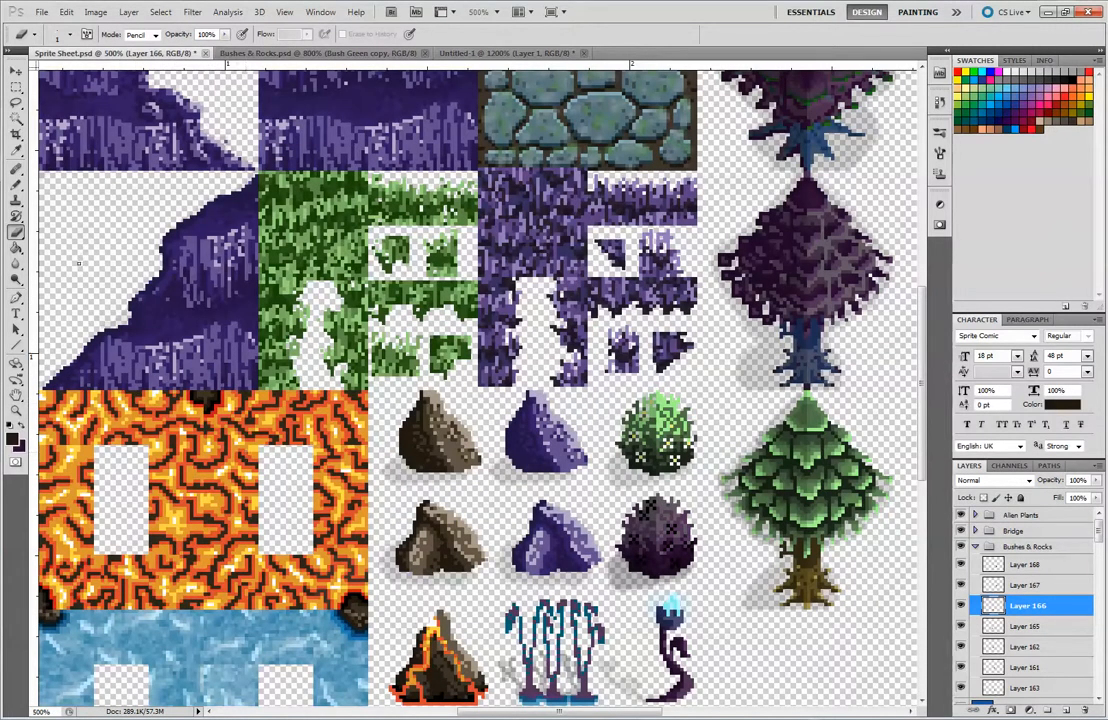
pyautogui.click(16, 186)
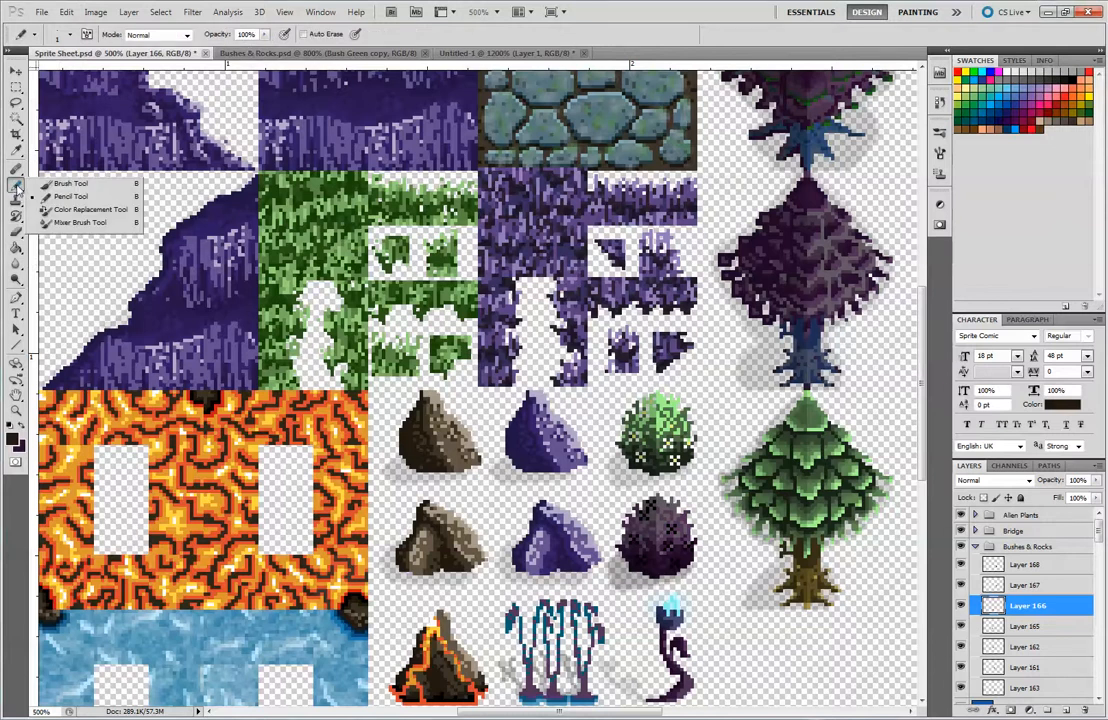
pyautogui.click(66, 196)
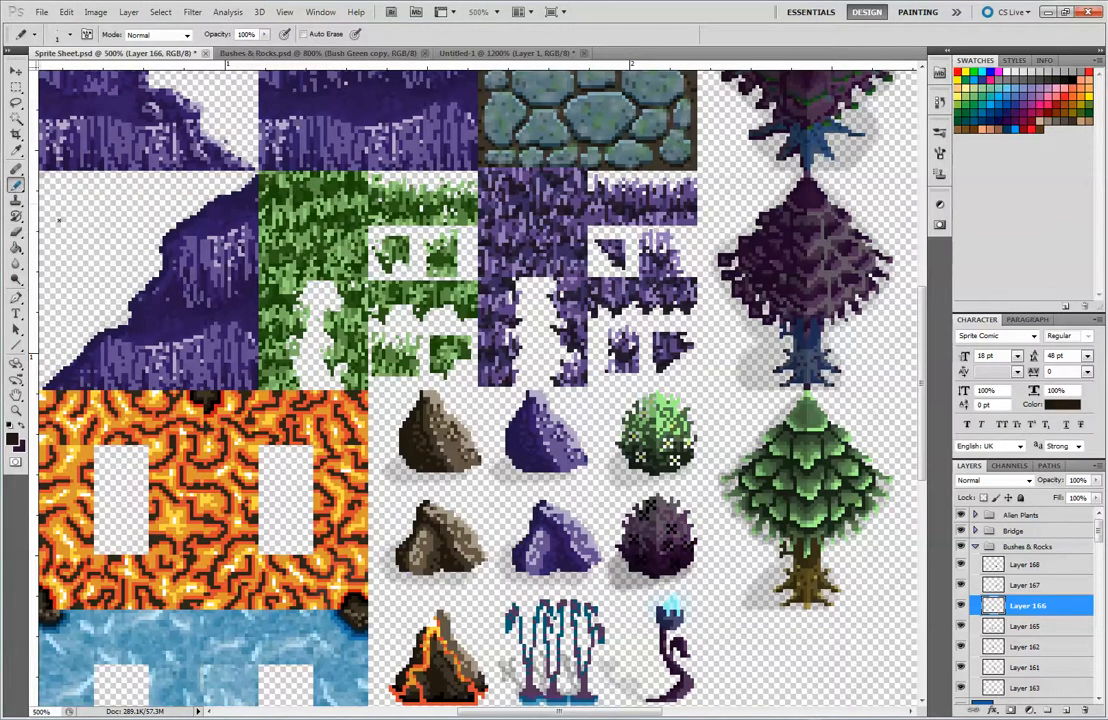
pyautogui.keyDown('alt'); pyautogui.click(257, 486); pyautogui.keyUp('alt')
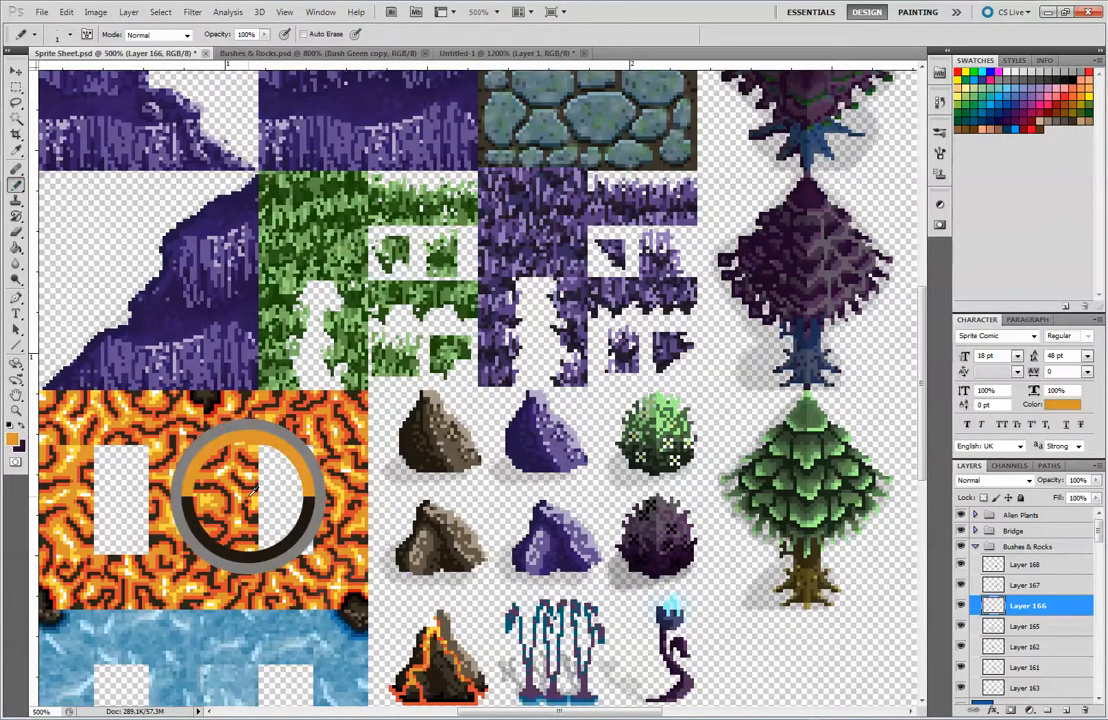
pyautogui.click(505, 50)
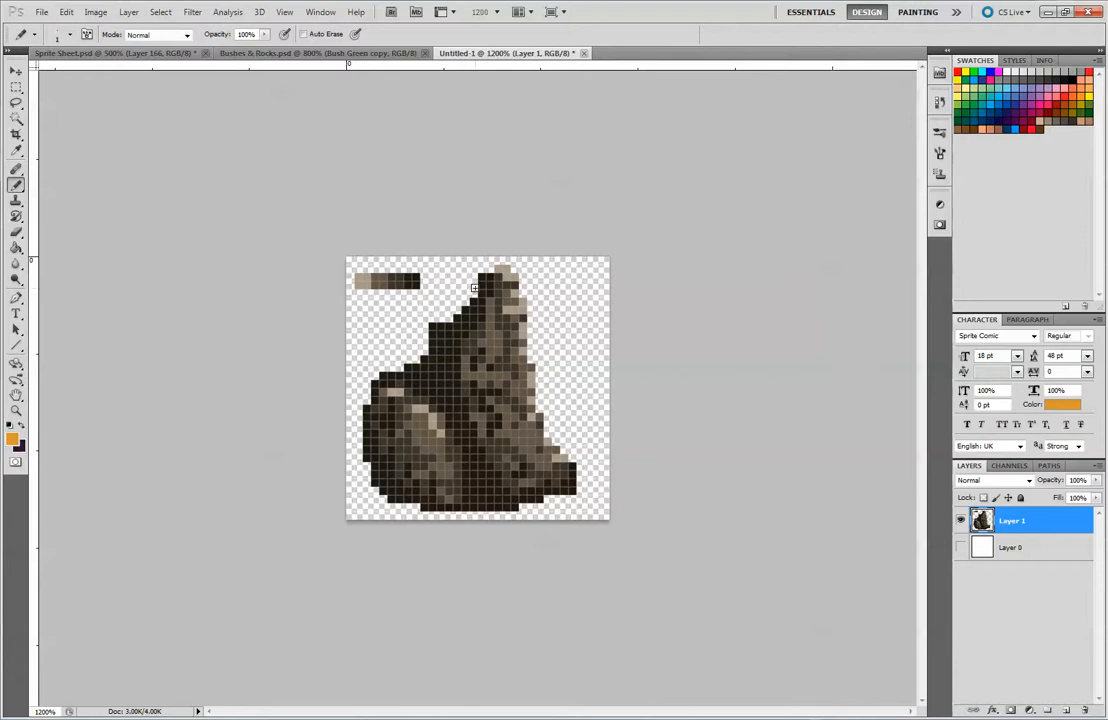
# - Draw orange lava streams from the peak down the front boulder's left side and through the crevice, forking near the base
pyautogui.moveTo(474, 289)
pyautogui.mouseDown()
pyautogui.moveTo(443, 365)
pyautogui.moveTo(441, 351)
pyautogui.moveTo(426, 383)
pyautogui.moveTo(402, 385)
pyautogui.moveTo(389, 429)
pyautogui.moveTo(403, 500)
pyautogui.mouseUp()
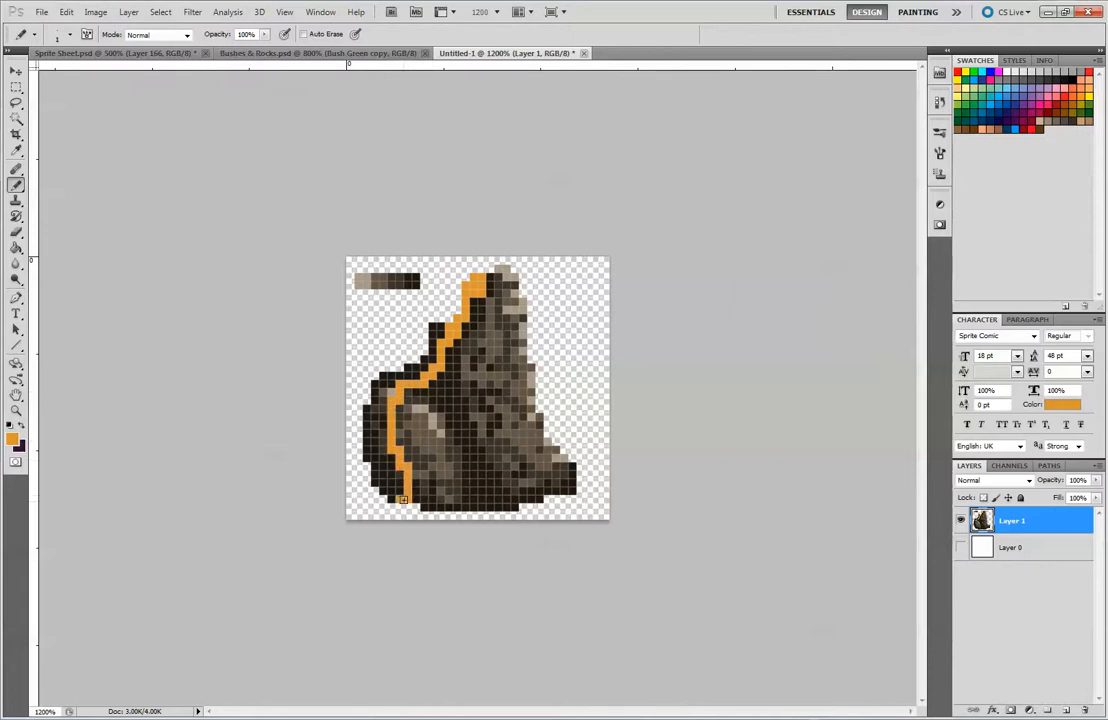
pyautogui.moveTo(448, 400)
pyautogui.mouseDown()
pyautogui.moveTo(479, 488)
pyautogui.moveTo(470, 506)
pyautogui.moveTo(490, 458)
pyautogui.moveTo(521, 505)
pyautogui.mouseUp()
pyautogui.click(487, 464)
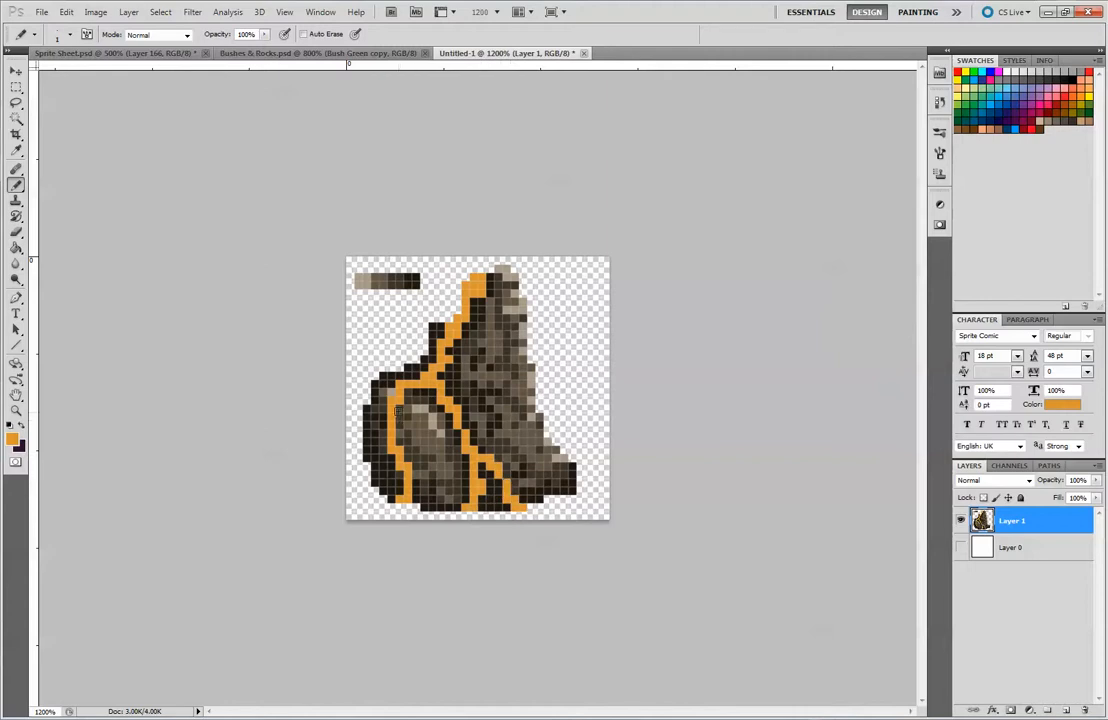
# - Thicken the orange lava streams beside the boulder, up towards the peak and at the foot of the crevice fork
pyautogui.moveTo(416, 490); pyautogui.dragTo(416, 499)
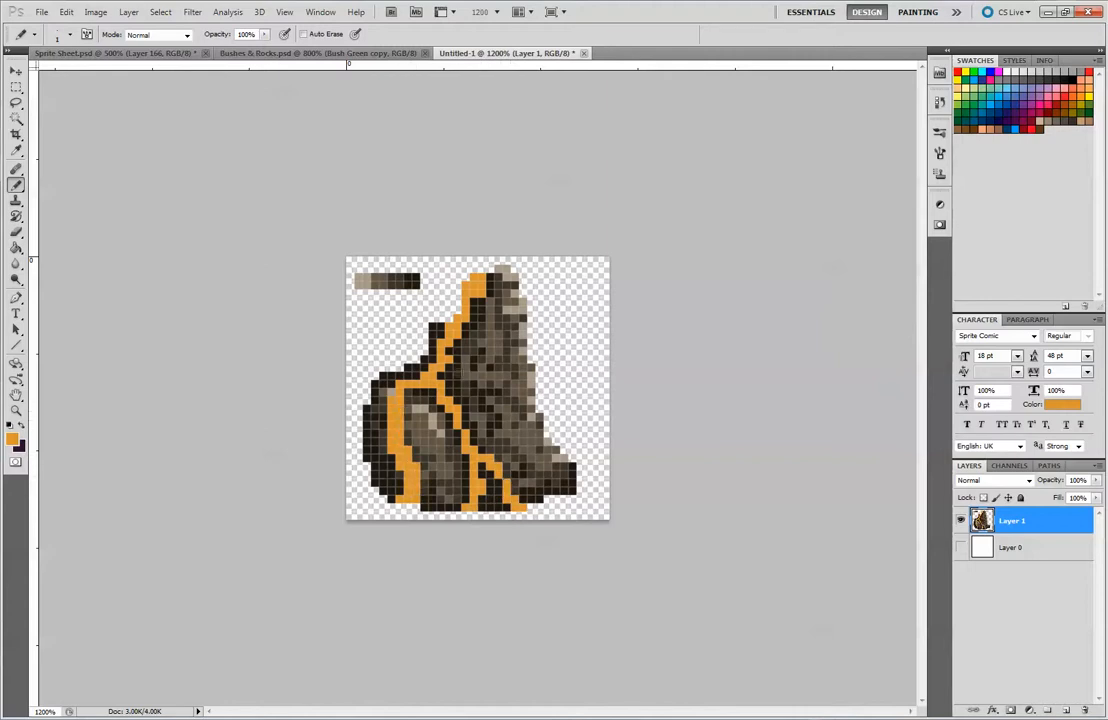
pyautogui.moveTo(409, 390)
pyautogui.mouseDown()
pyautogui.moveTo(440, 379)
pyautogui.moveTo(465, 327)
pyautogui.mouseUp()
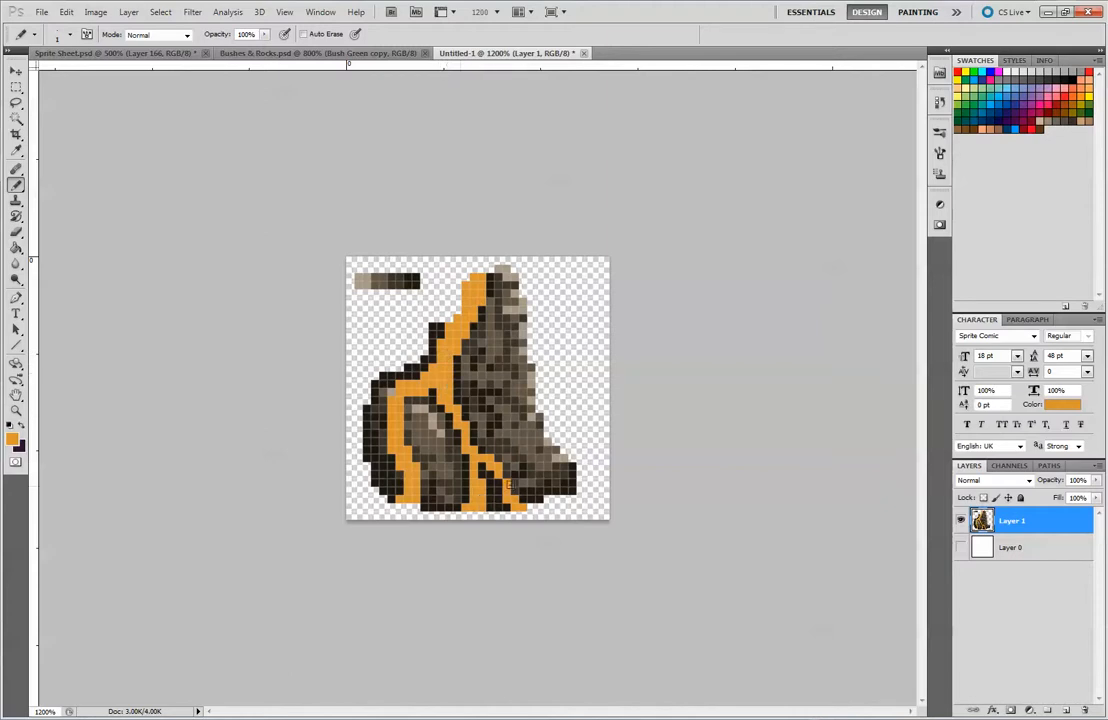
pyautogui.hotkey('ctrl', 'z')
pyautogui.moveTo(499, 490); pyautogui.dragTo(502, 510)
# - Sample the red-orange from the sprite sheet's lava tile and outline the underside of the rock's base with it
pyautogui.click(182, 53)
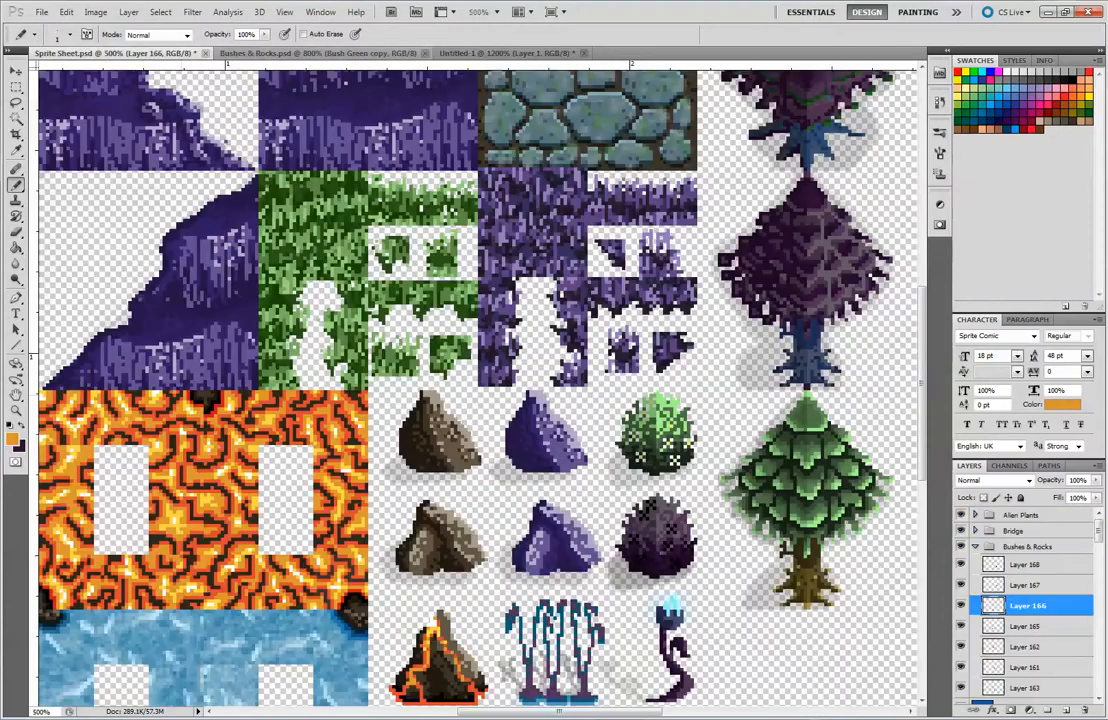
pyautogui.keyDown('alt'); pyautogui.click(299, 420); pyautogui.keyUp('alt')
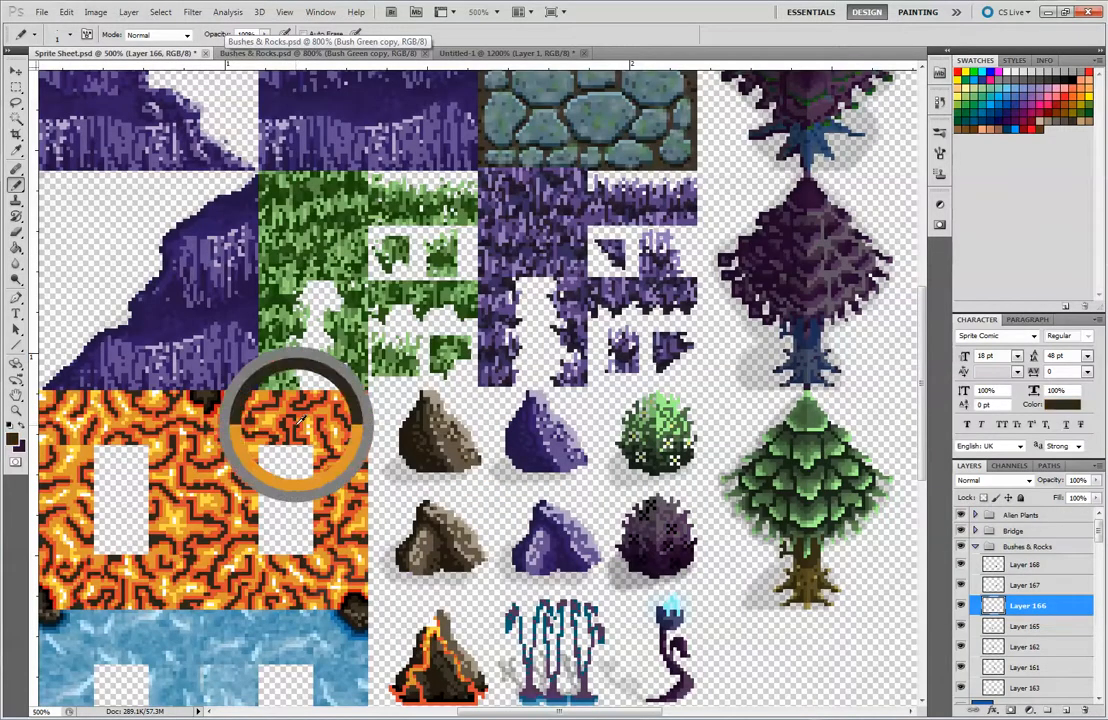
pyautogui.click(466, 53)
pyautogui.click(381, 499)
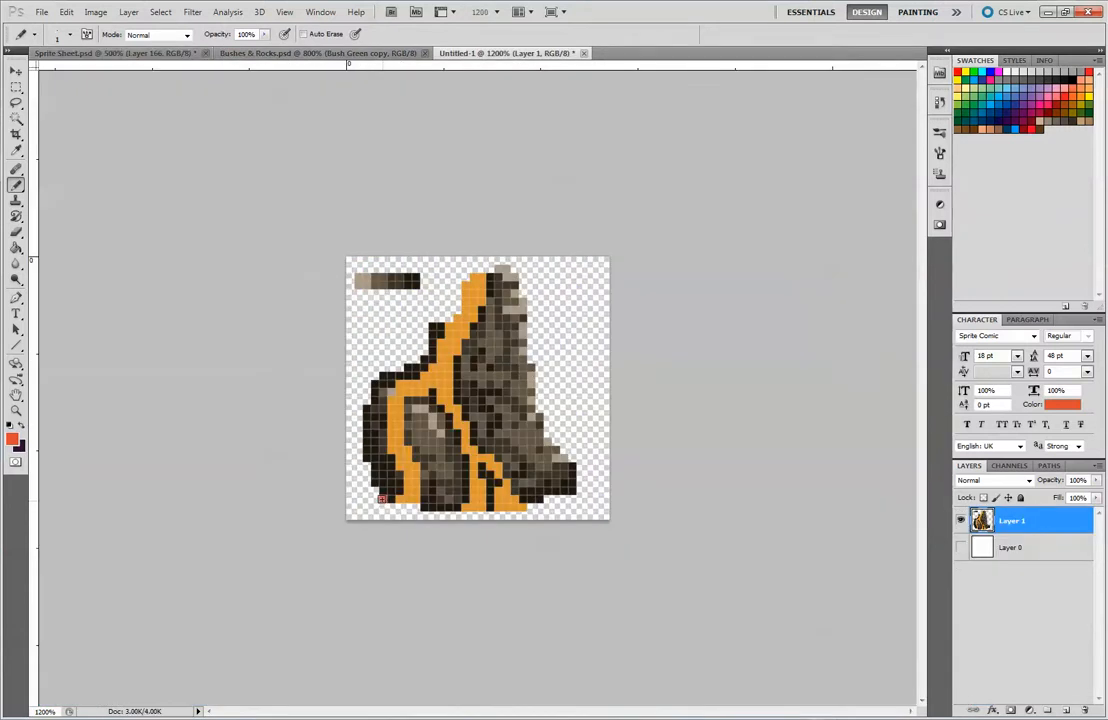
pyautogui.click(393, 508)
pyautogui.click(414, 508)
pyautogui.moveTo(441, 515)
pyautogui.mouseDown()
pyautogui.moveTo(523, 516)
pyautogui.moveTo(573, 499)
pyautogui.mouseUp()
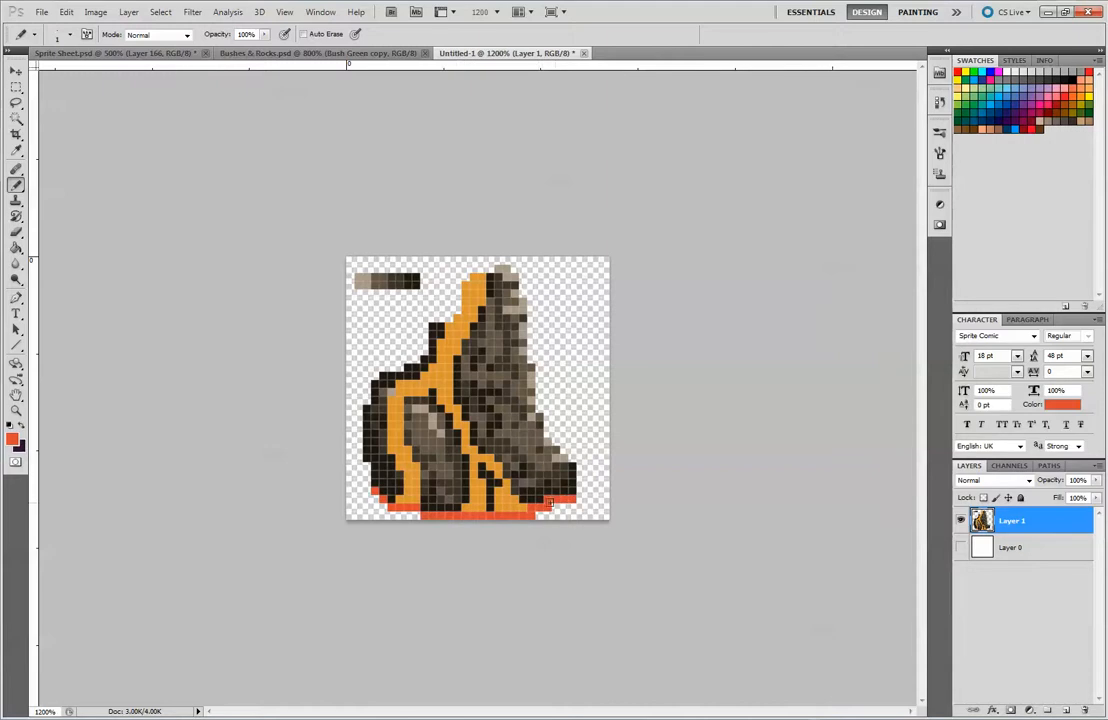
# - Sample the orange from the crevice stream and extend the lava streams down through the red-orange base line
pyautogui.keyDown('alt'); pyautogui.click(480, 484); pyautogui.keyUp('alt')
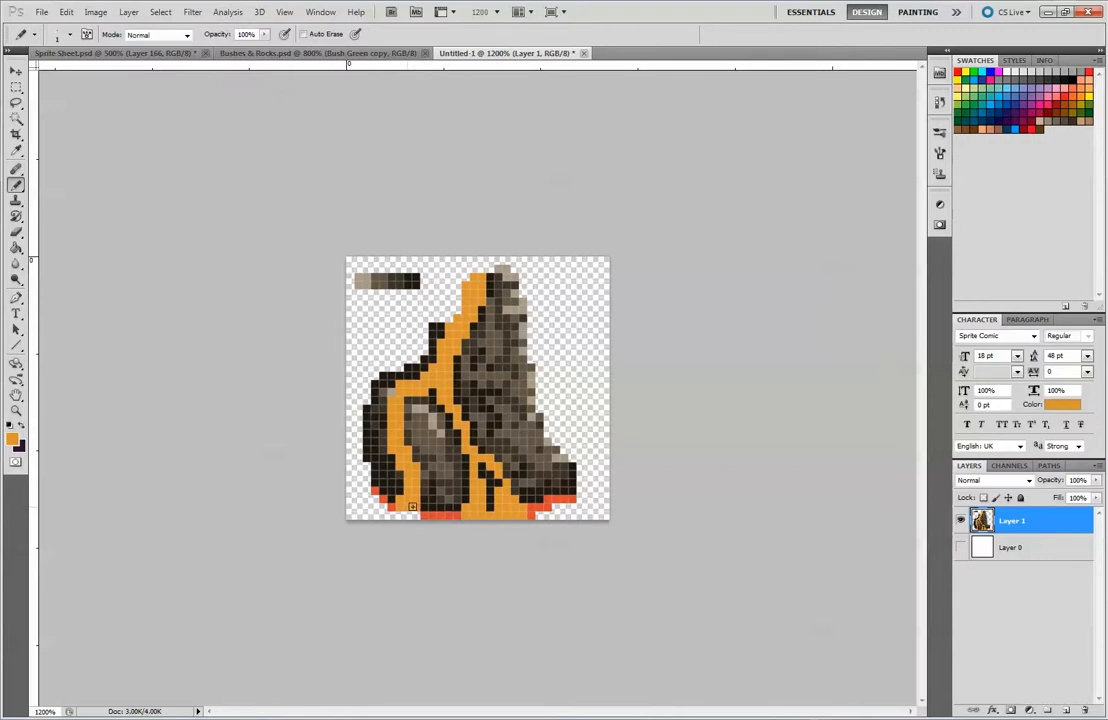
pyautogui.click(256, 54)
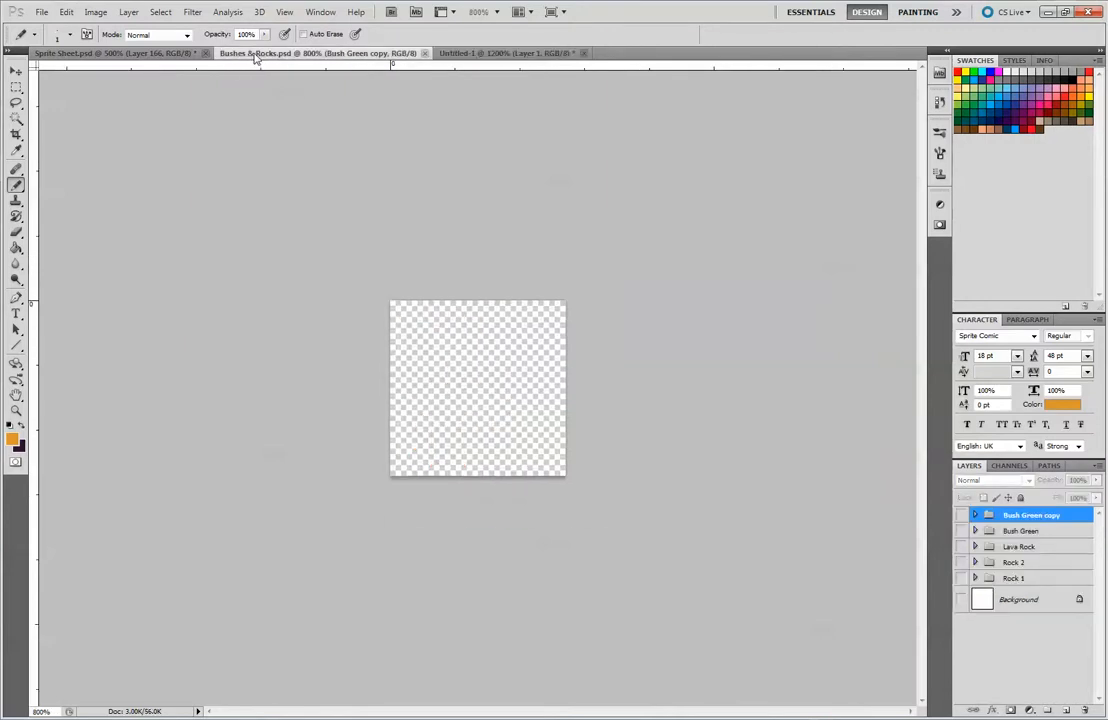
pyautogui.click(458, 53)
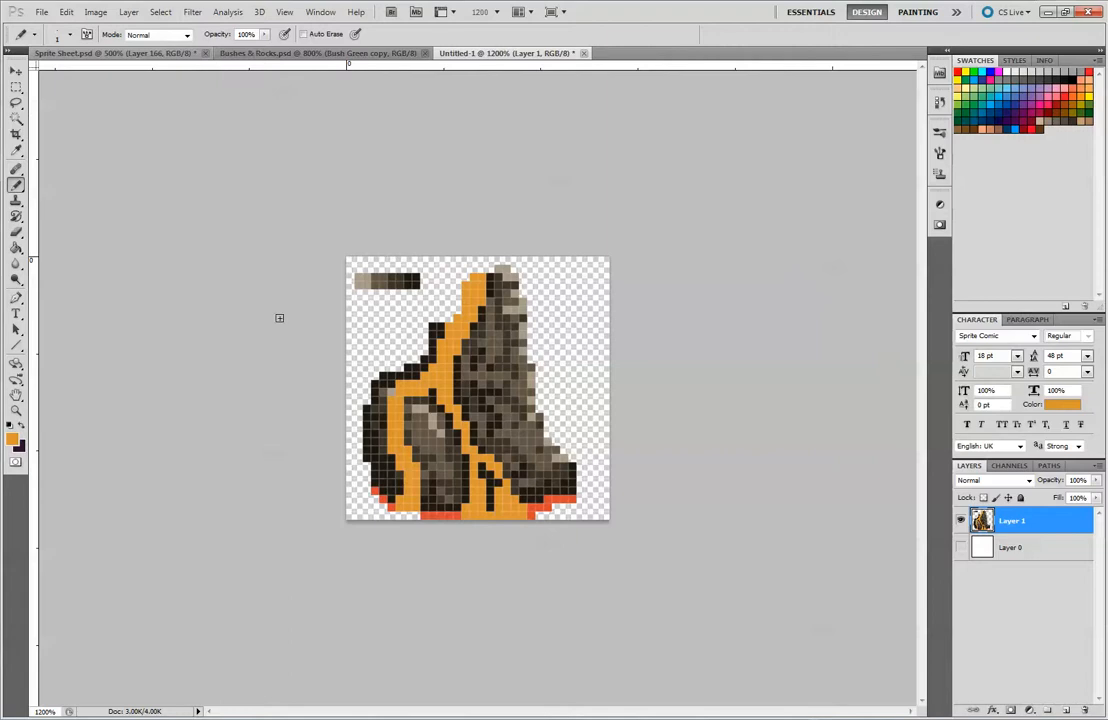
# - Sample the red-orange from the base line and edge the lava streams around the front boulder and along the crevice
pyautogui.keyDown('alt'); pyautogui.click(389, 496); pyautogui.keyUp('alt')
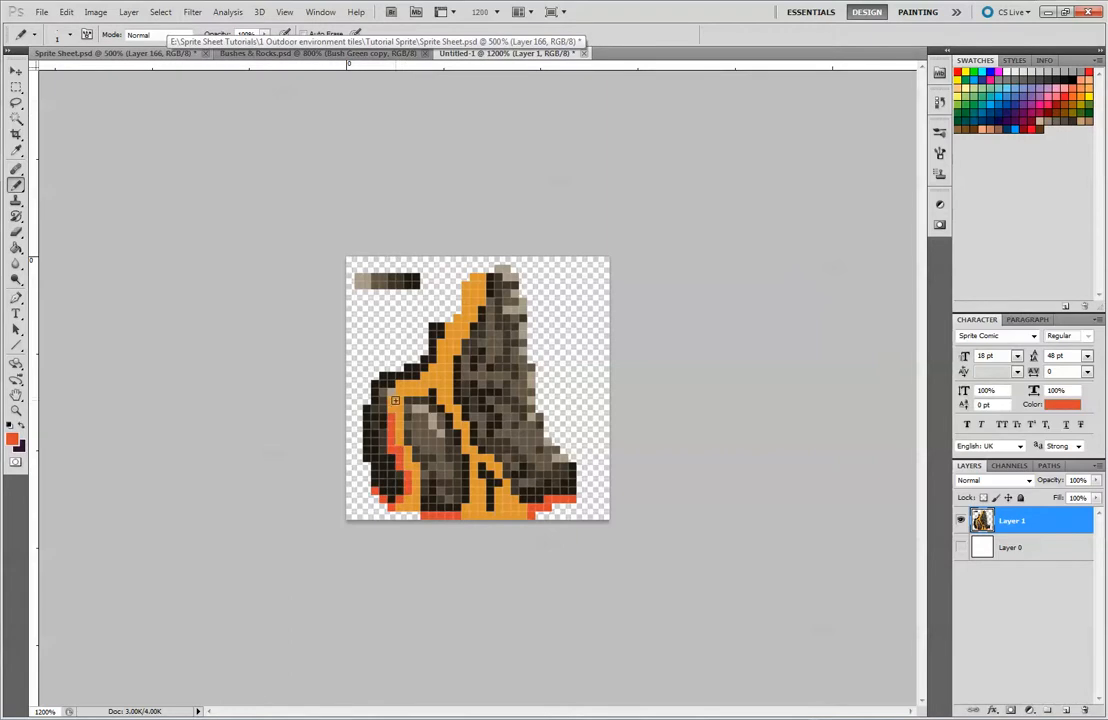
pyautogui.click(399, 391)
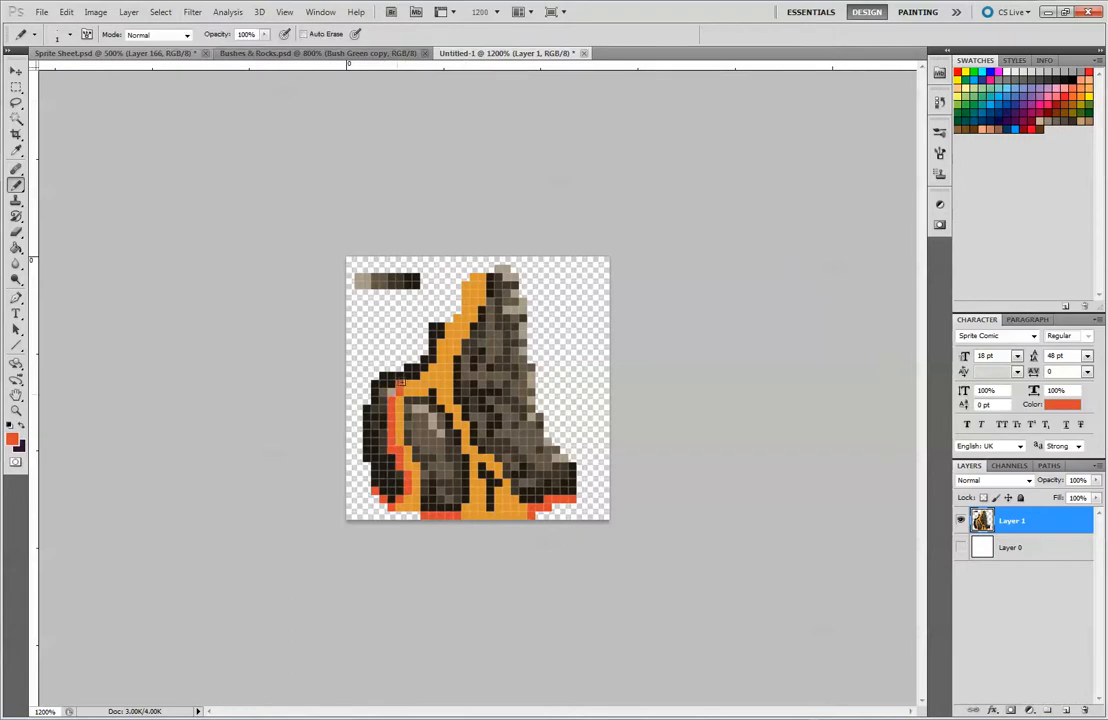
pyautogui.moveTo(420, 380); pyautogui.dragTo(425, 375)
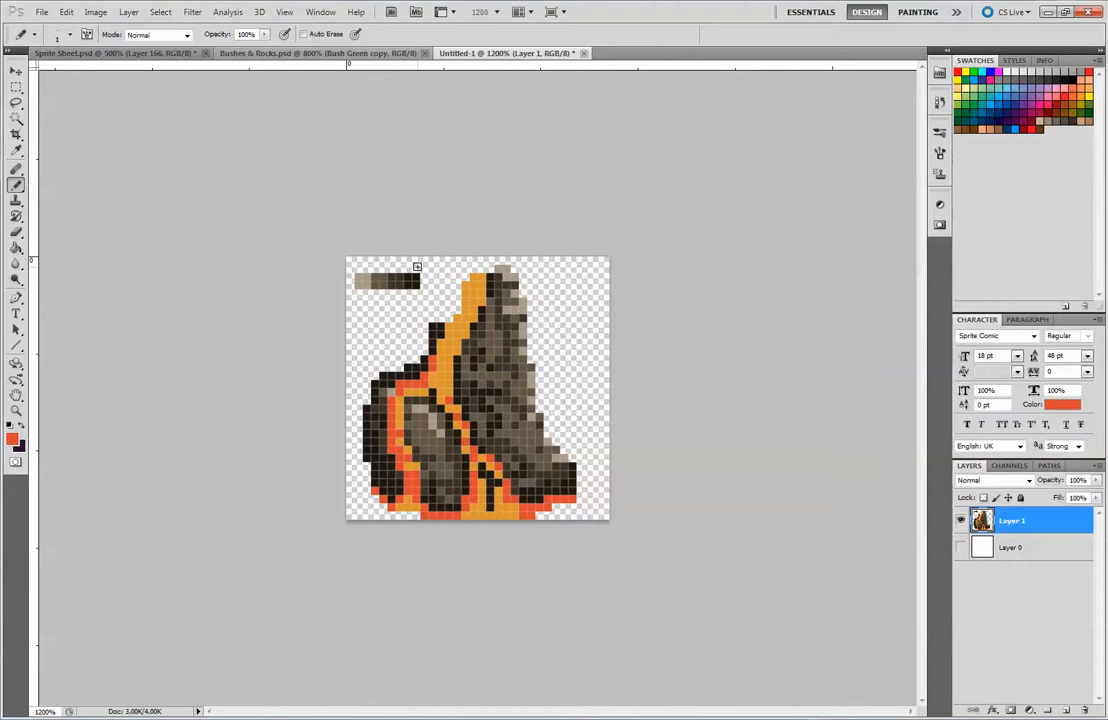
# - Sample the bright yellow from the sprite sheet's lava tile and paint it into the upper stream, crevice and base of the lava
pyautogui.click(180, 52)
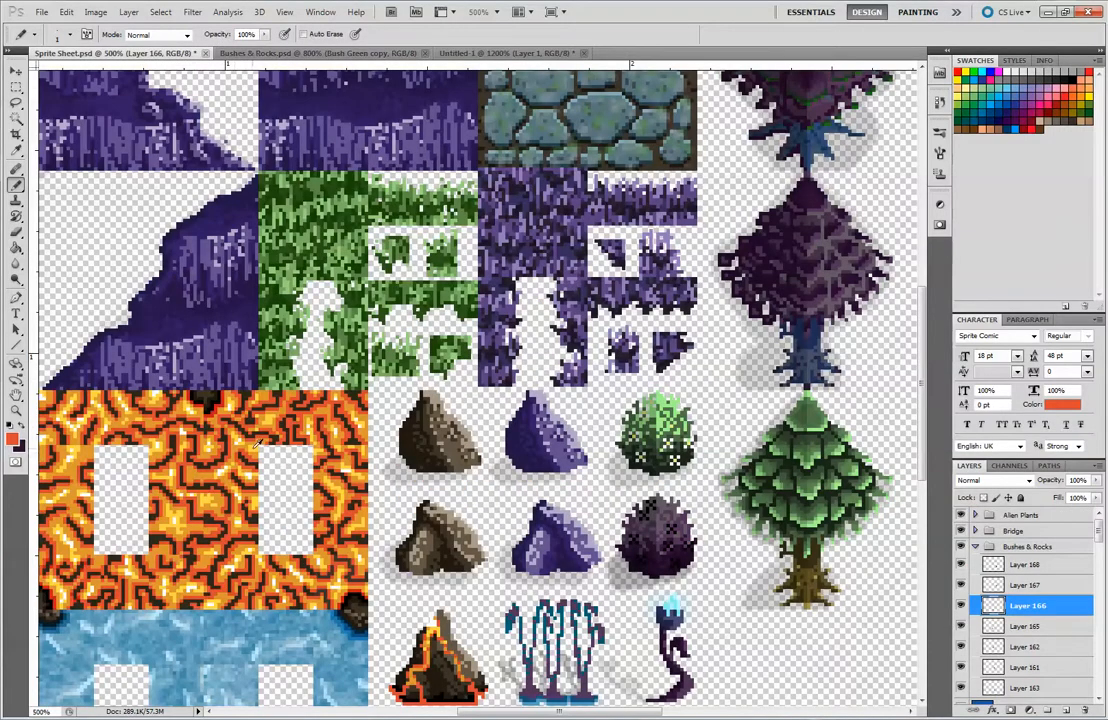
pyautogui.click(288, 52)
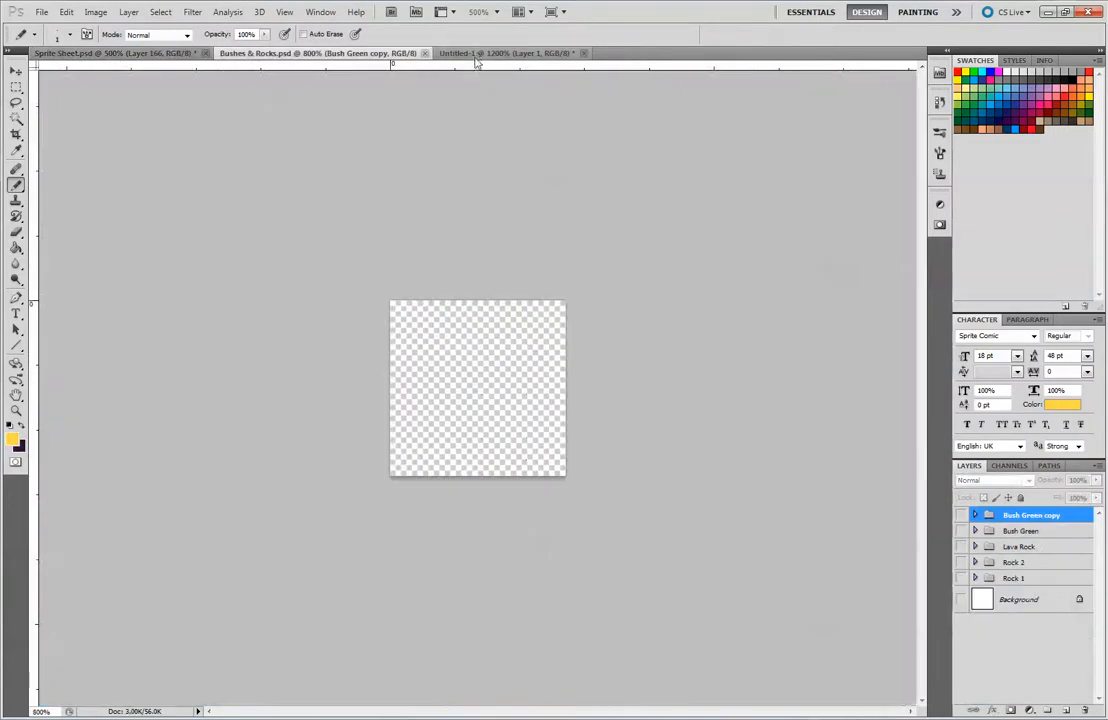
pyautogui.click(477, 55)
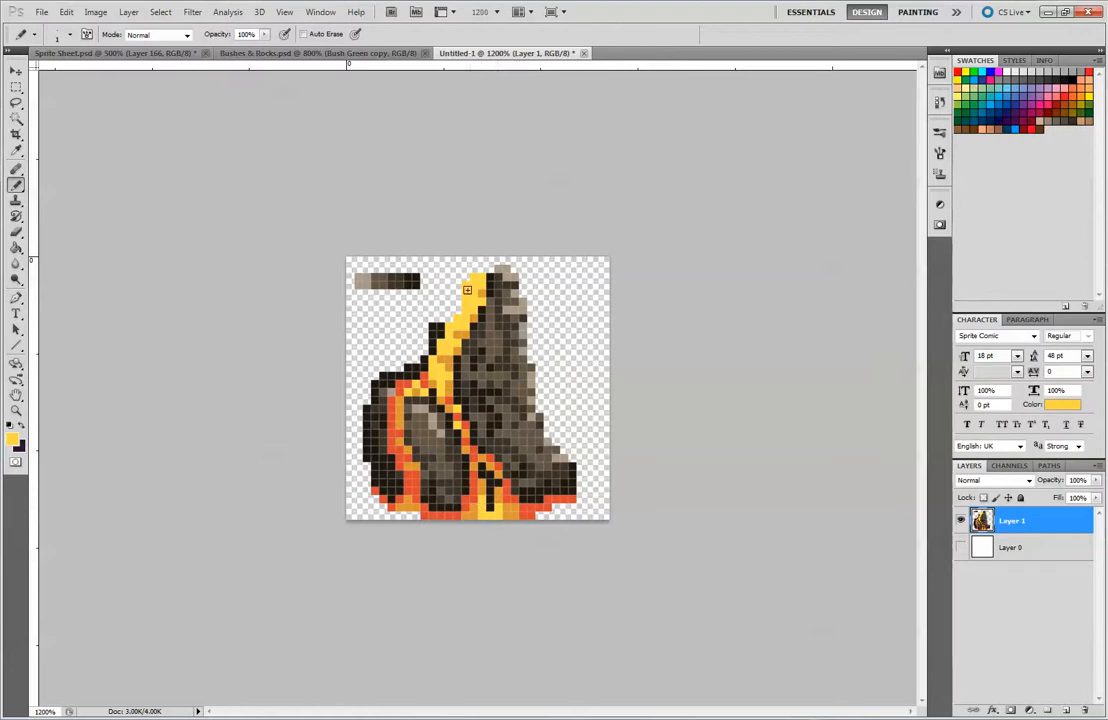
# - Sample the near-white from the sprite sheet's lava tile and paint it over the upper end of the rock's lava stream
pyautogui.click(115, 53)
pyautogui.keyDown('alt'); pyautogui.click(209, 380); pyautogui.keyUp('alt')
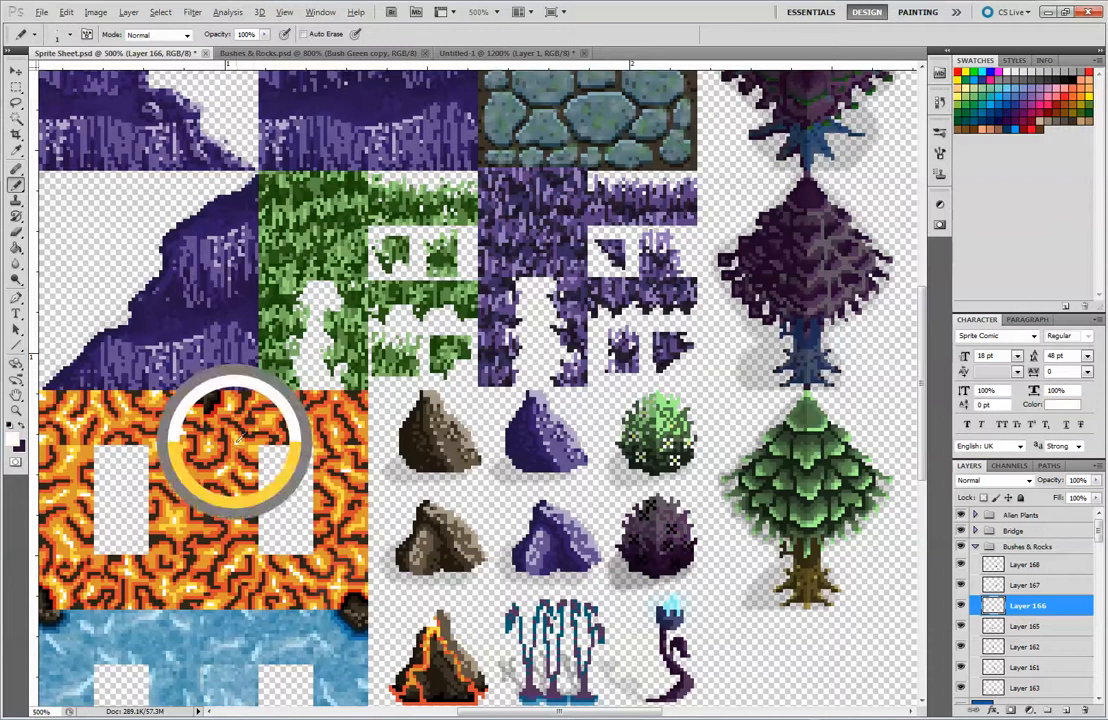
pyautogui.click(480, 53)
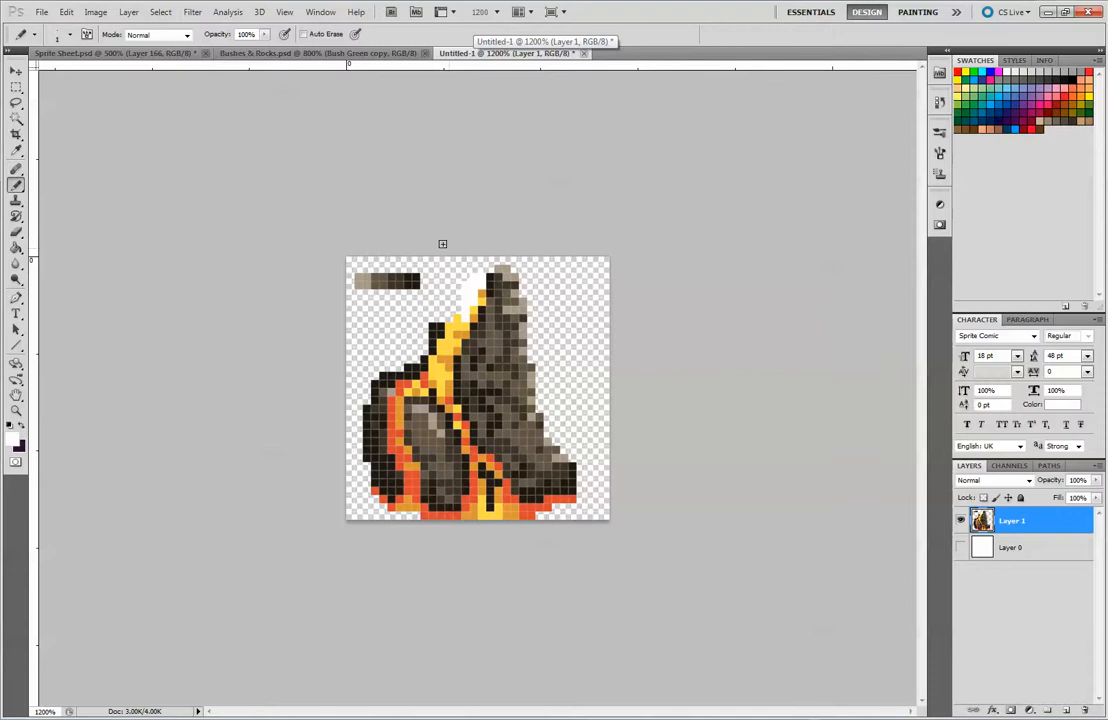
# - Erase the strip of brown palette swatches beside the rock sprite with the Eraser
pyautogui.press('v')
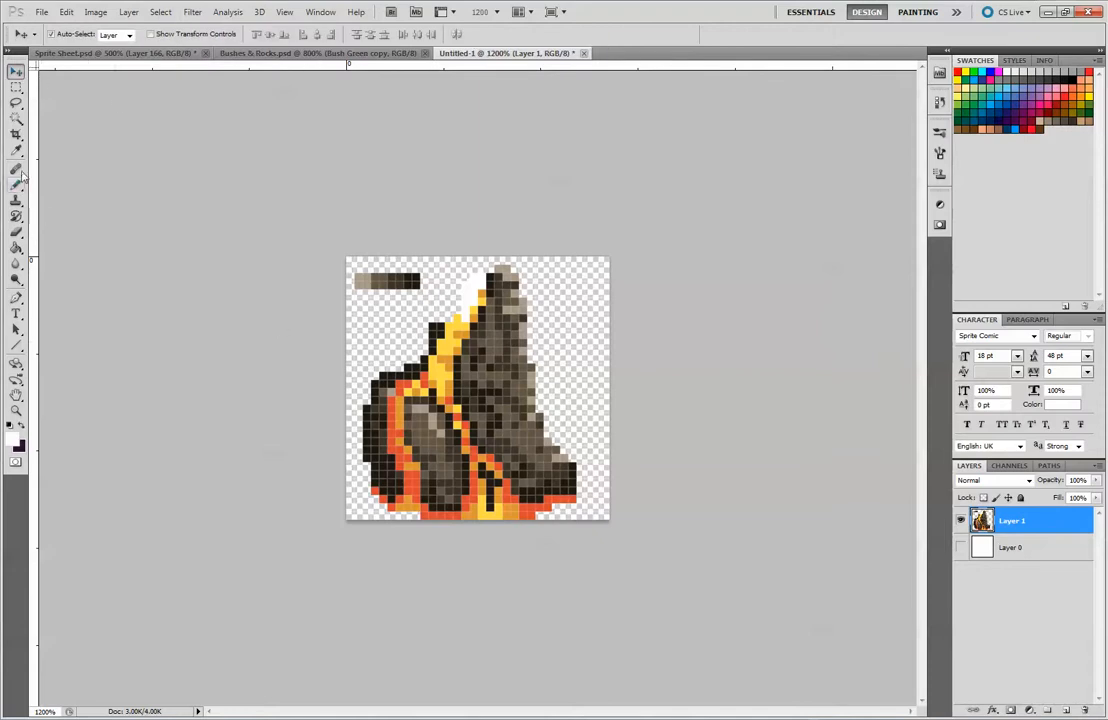
pyautogui.click(17, 87)
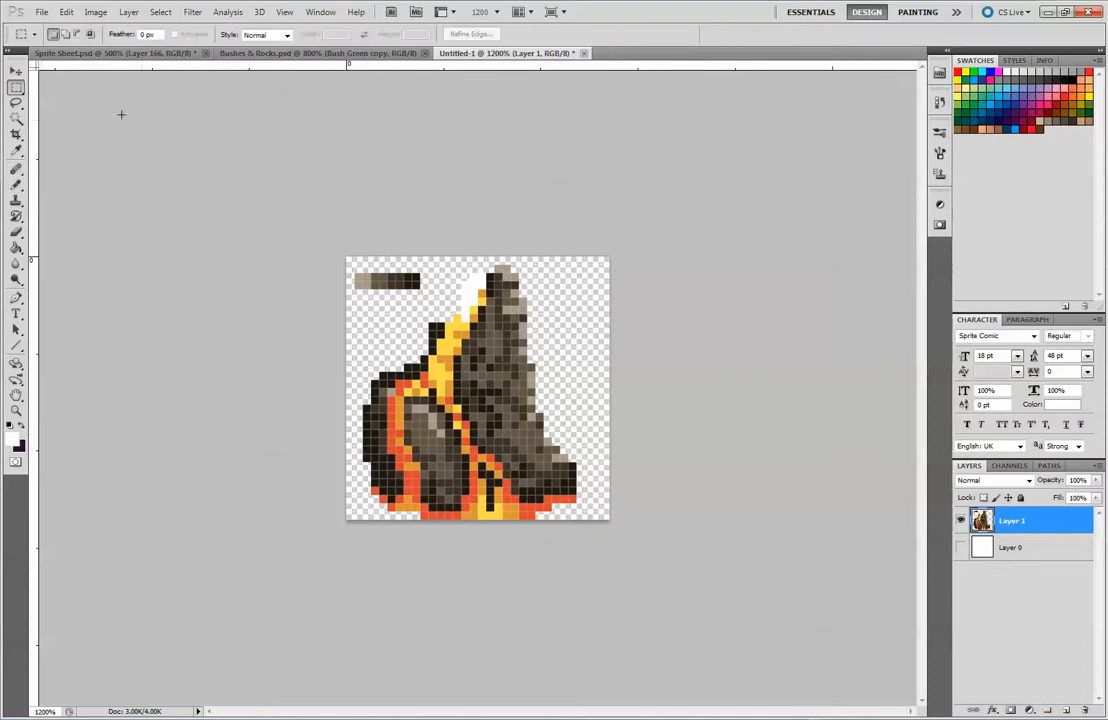
pyautogui.click(17, 232)
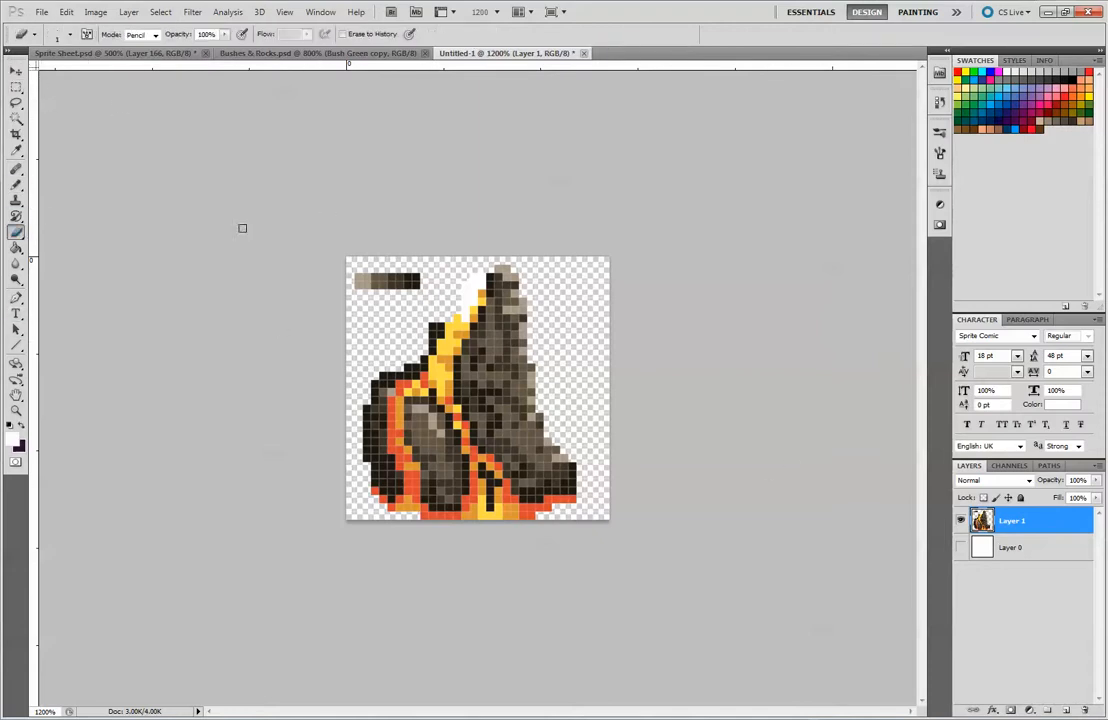
pyautogui.moveTo(360, 282); pyautogui.dragTo(420, 284)
# - Select the entire lava rock canvas, copy it and paste it into the sprite sheet document
pyautogui.click(16, 87)
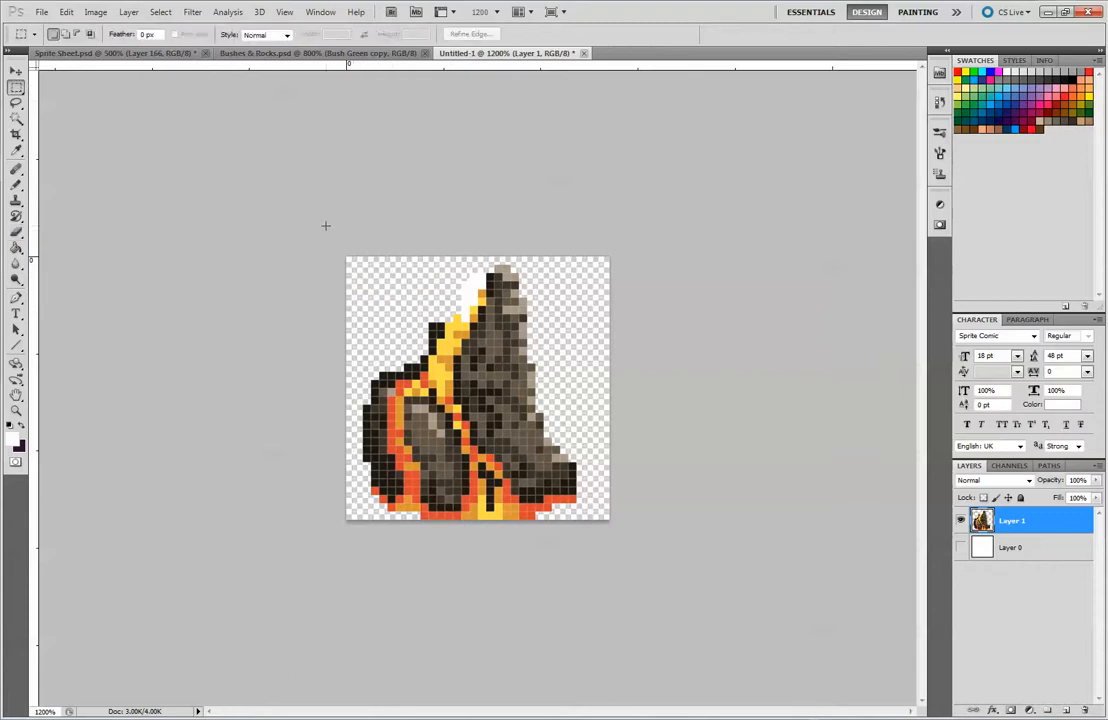
pyautogui.moveTo(488, 452); pyautogui.dragTo(688, 579)
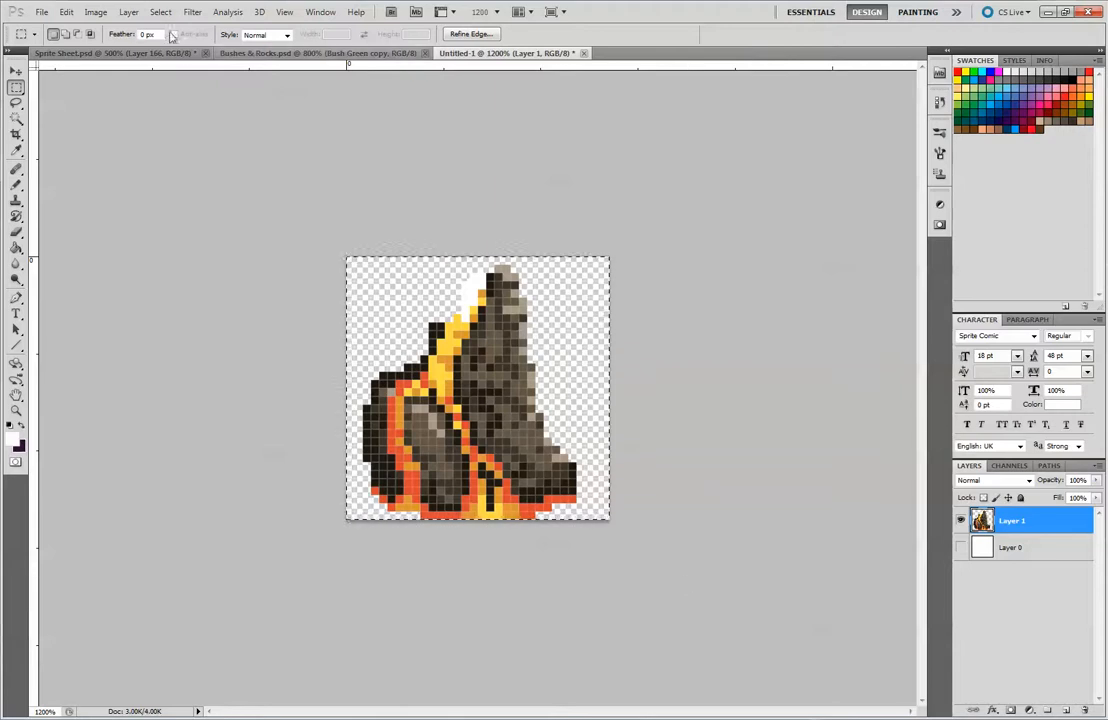
pyautogui.click(165, 56)
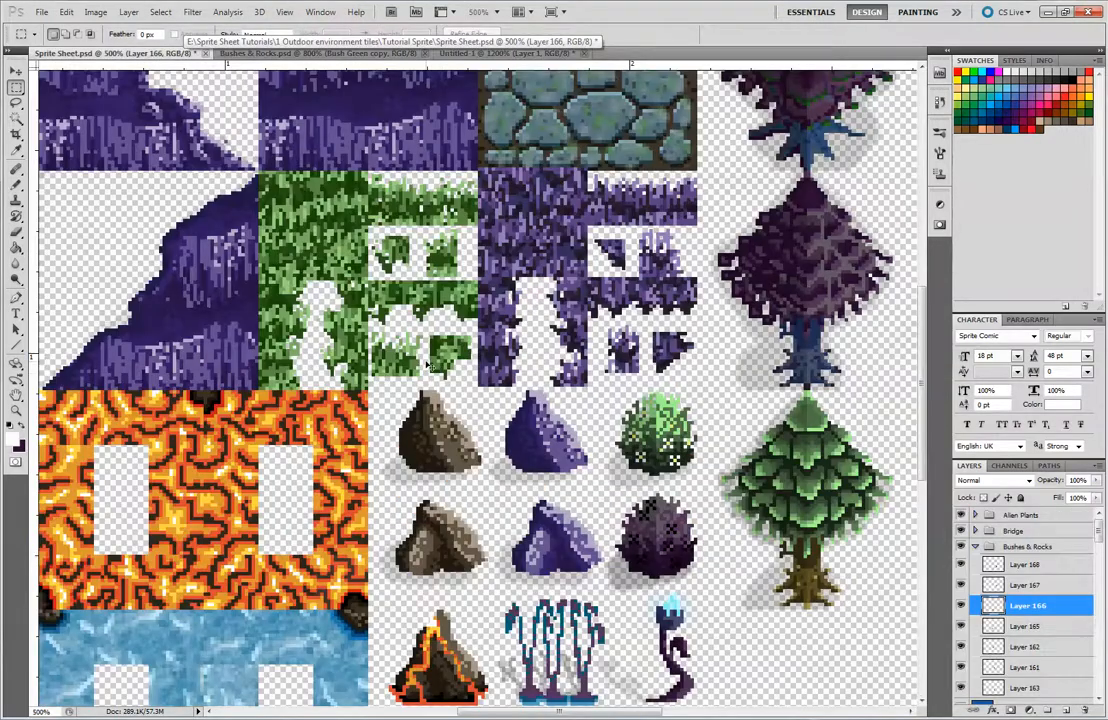
pyautogui.hotkey('ctrl', '-')
pyautogui.hotkey('ctrl', '-')
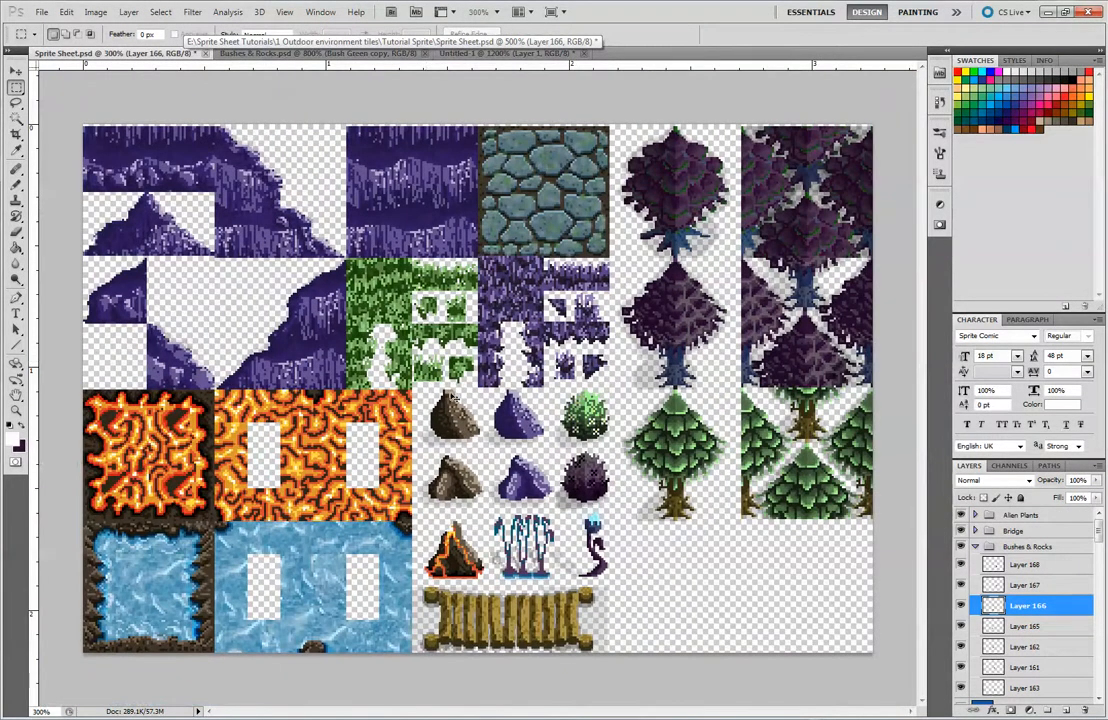
pyautogui.hotkey('ctrl', 'v')
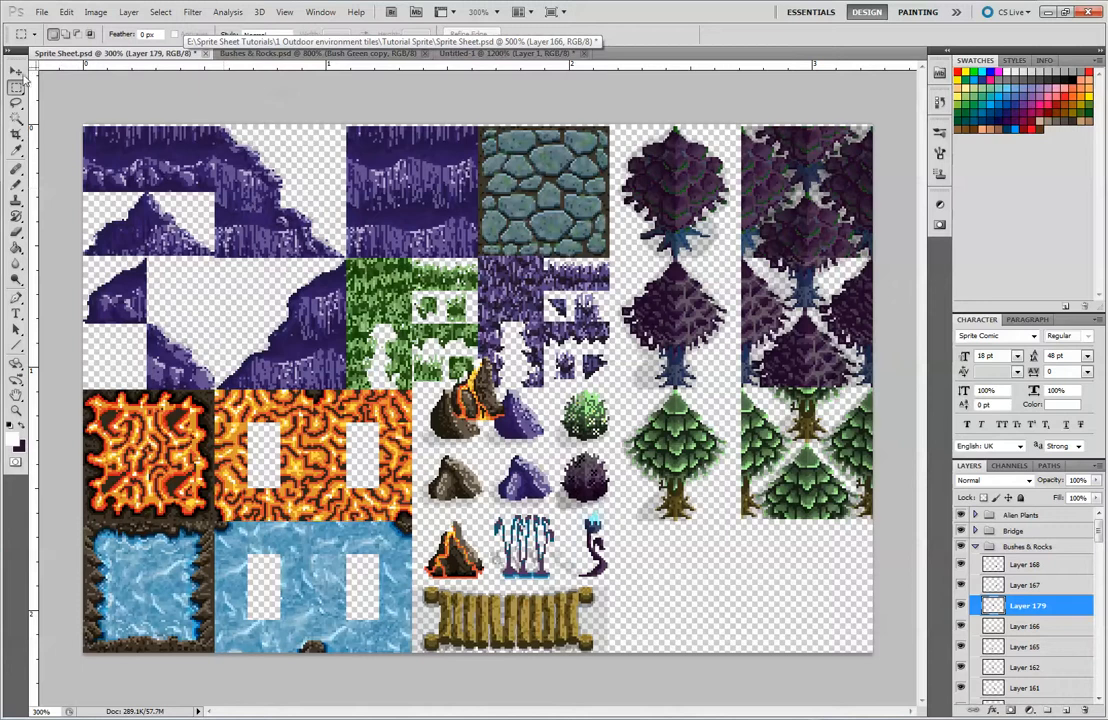
# - Move the pasted lava rock over the lava tile and on to the empty space beside the curled alien plant
pyautogui.press('v')
pyautogui.moveTo(480, 405); pyautogui.dragTo(172, 381)
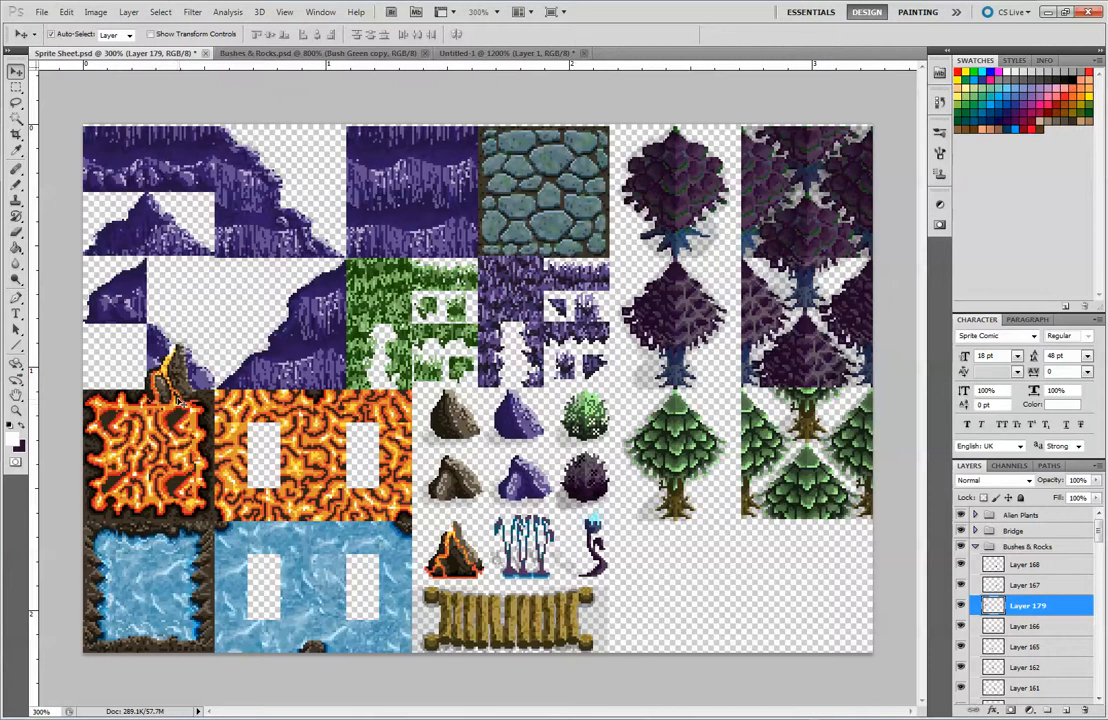
pyautogui.moveTo(178, 392); pyautogui.dragTo(630, 548)
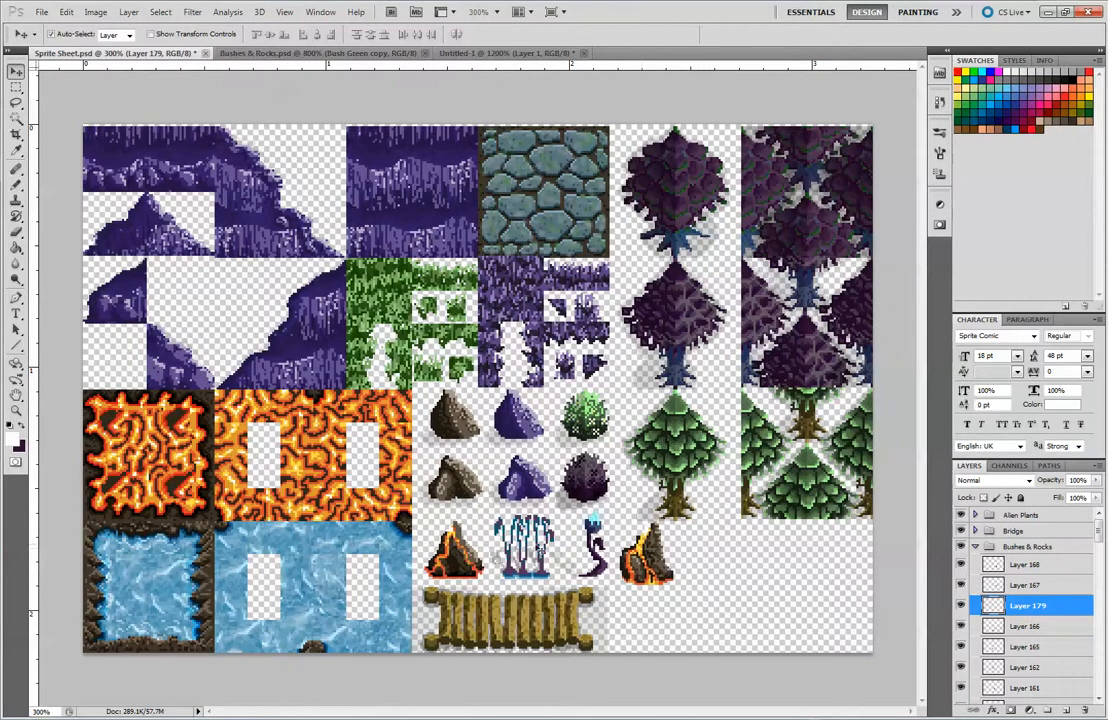
# - Move the wooden bridge's three sections aside to the right, clearing the space beneath the existing lava rock
pyautogui.click(511, 614)
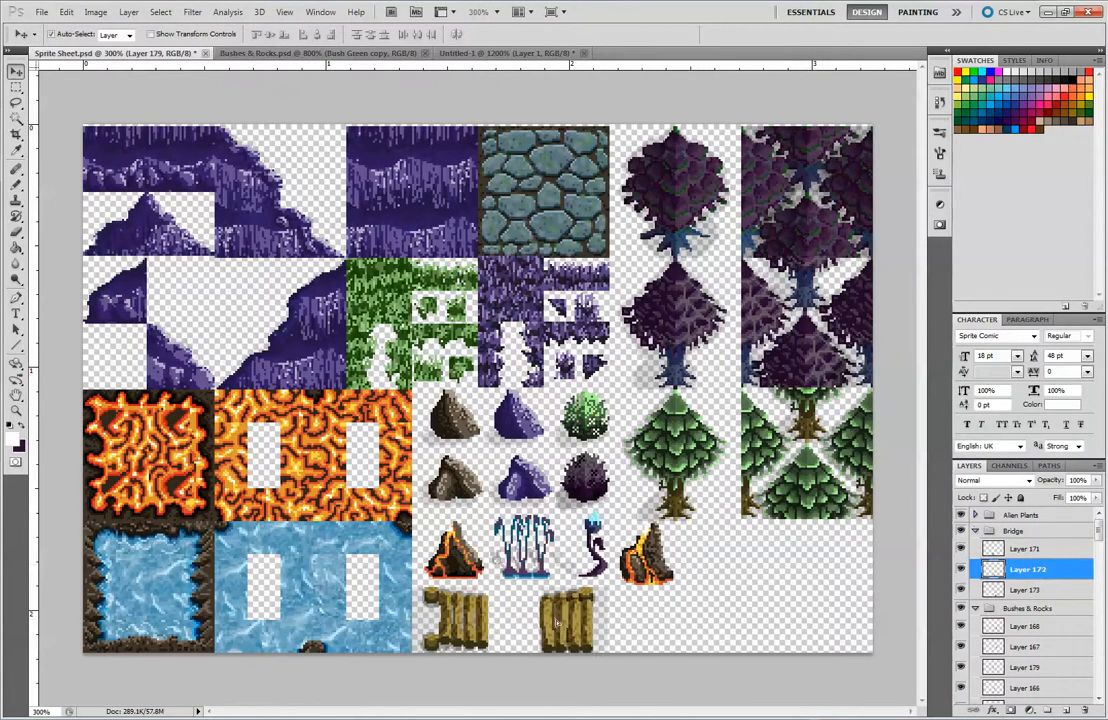
pyautogui.moveTo(511, 618); pyautogui.dragTo(810, 616)
pyautogui.moveTo(519, 612); pyautogui.dragTo(714, 614)
pyautogui.moveTo(479, 616); pyautogui.dragTo(650, 606)
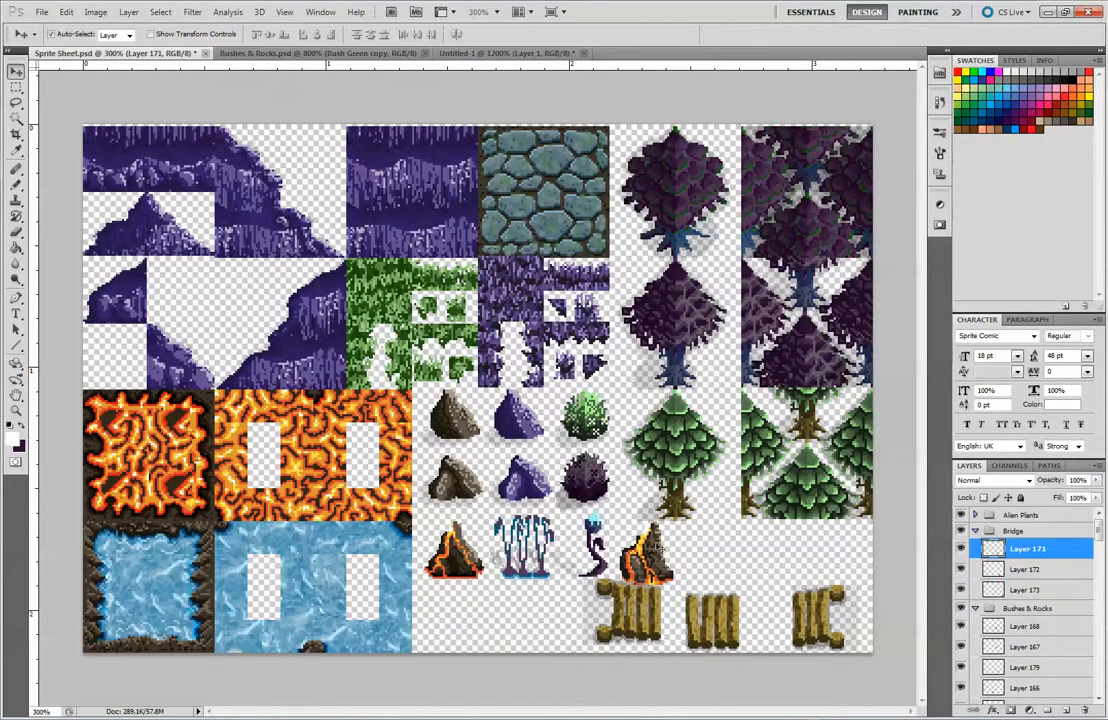
# - Place the new lava rock beneath the existing one and rejoin the bridge's left end and middle section beside it
pyautogui.moveTo(645, 555); pyautogui.dragTo(453, 615)
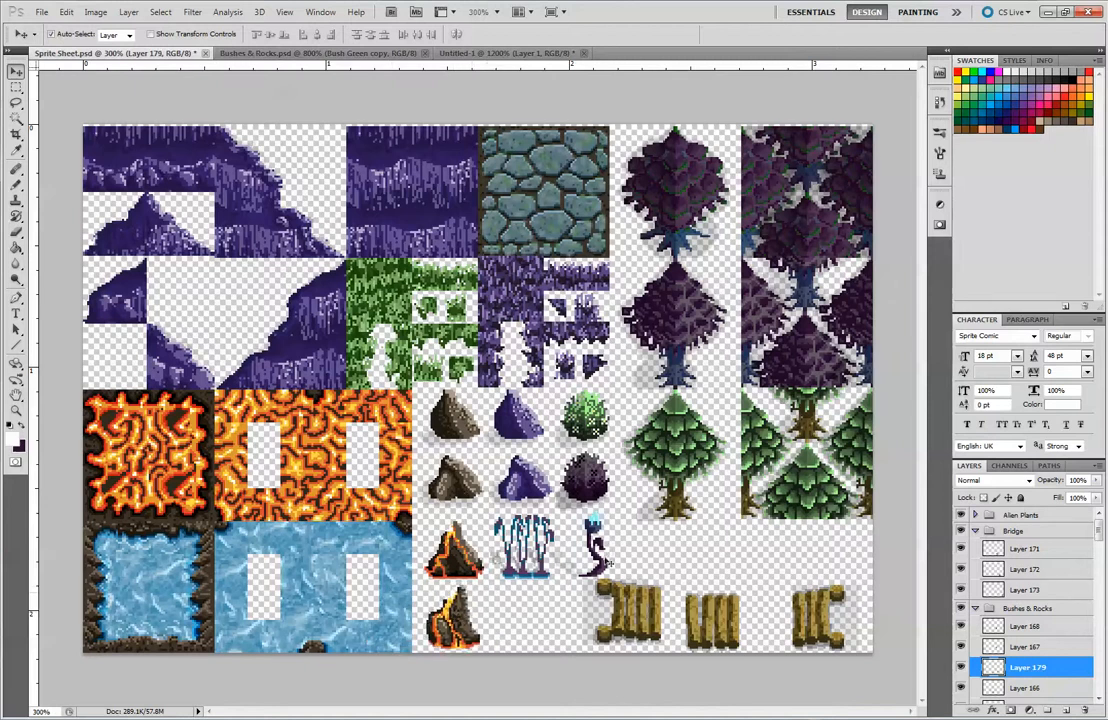
pyautogui.moveTo(620, 585); pyautogui.dragTo(532, 614)
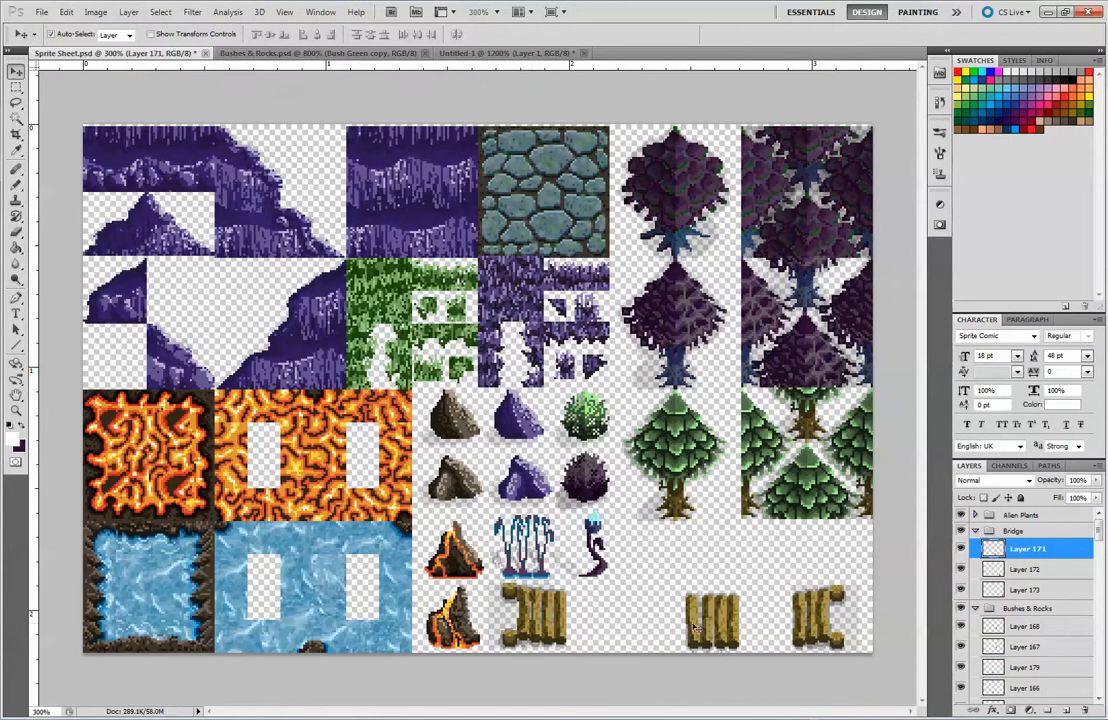
pyautogui.moveTo(694, 627); pyautogui.dragTo(577, 620)
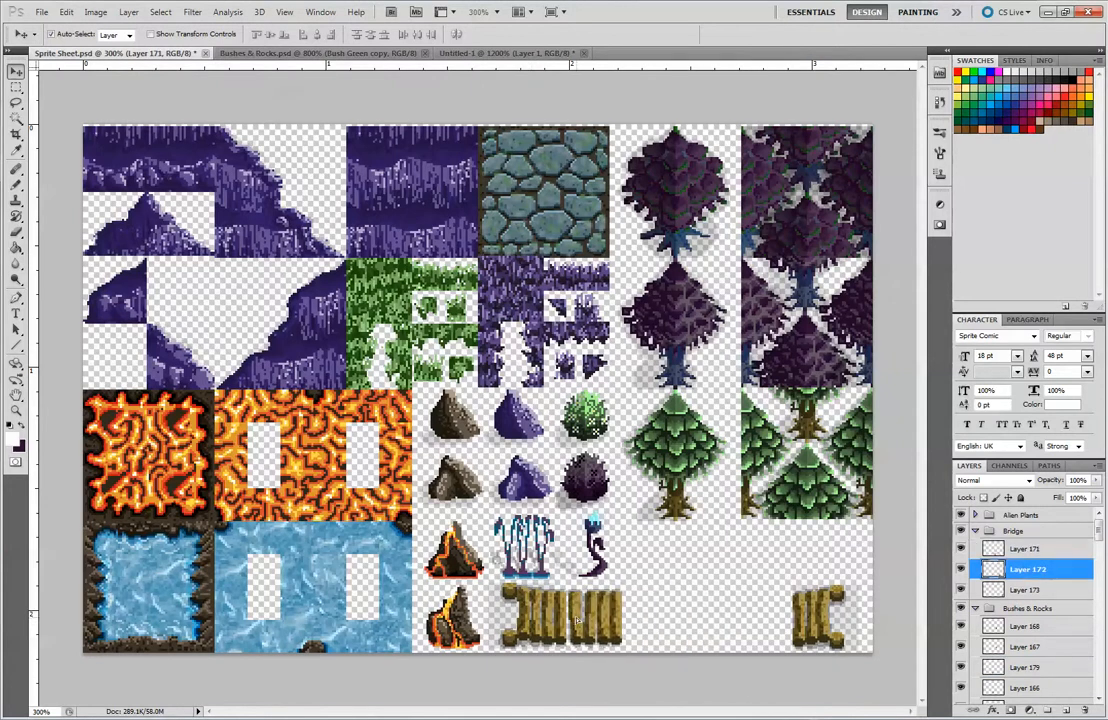
# - Duplicate the bridge's middle plank section three times and spread the copies between its two ends
pyautogui.moveTo(1028, 569); pyautogui.dragTo(1065, 709)
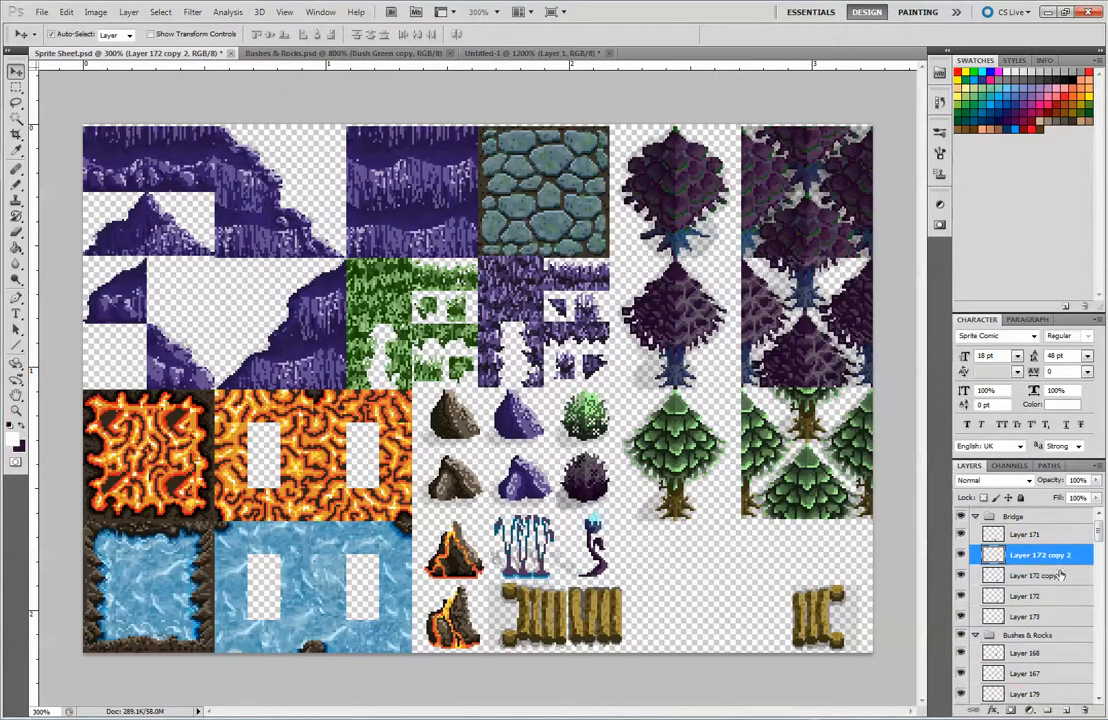
pyautogui.moveTo(1061, 561); pyautogui.dragTo(1066, 709)
pyautogui.moveTo(594, 609); pyautogui.dragTo(702, 619)
pyautogui.moveTo(598, 611); pyautogui.dragTo(674, 620)
pyautogui.moveTo(706, 620); pyautogui.dragTo(760, 612)
pyautogui.moveTo(608, 604); pyautogui.dragTo(722, 615)
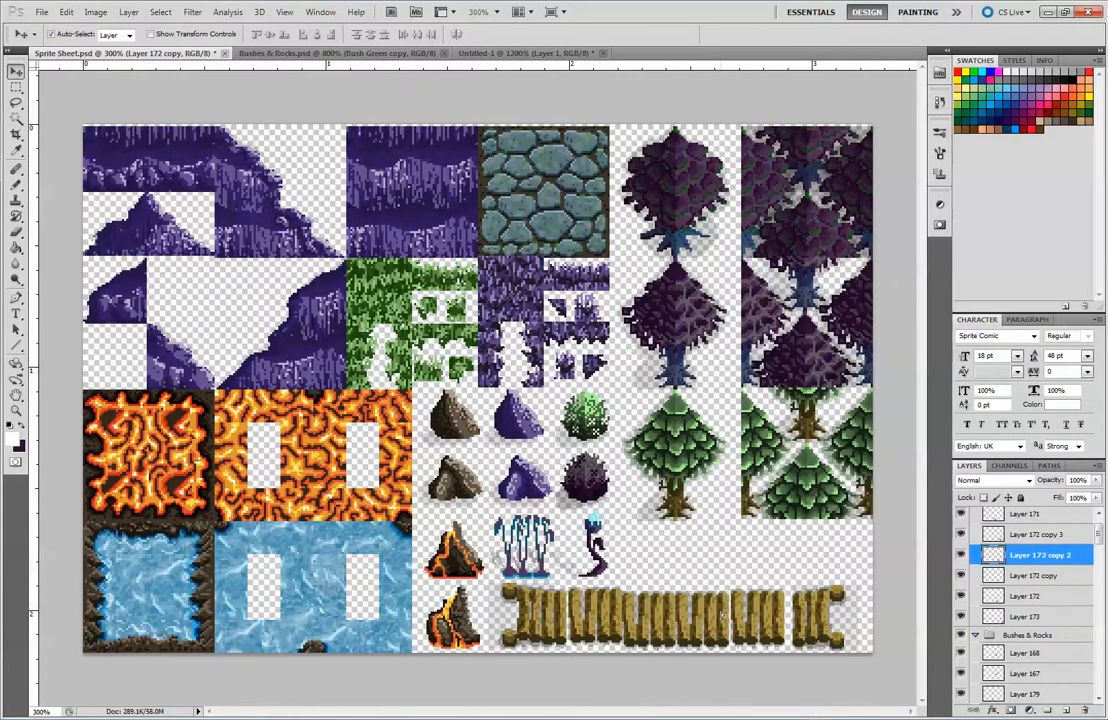
# - Align the copied plank sections and close the gaps up to the bridge's right end piece
pyautogui.click(629, 624)
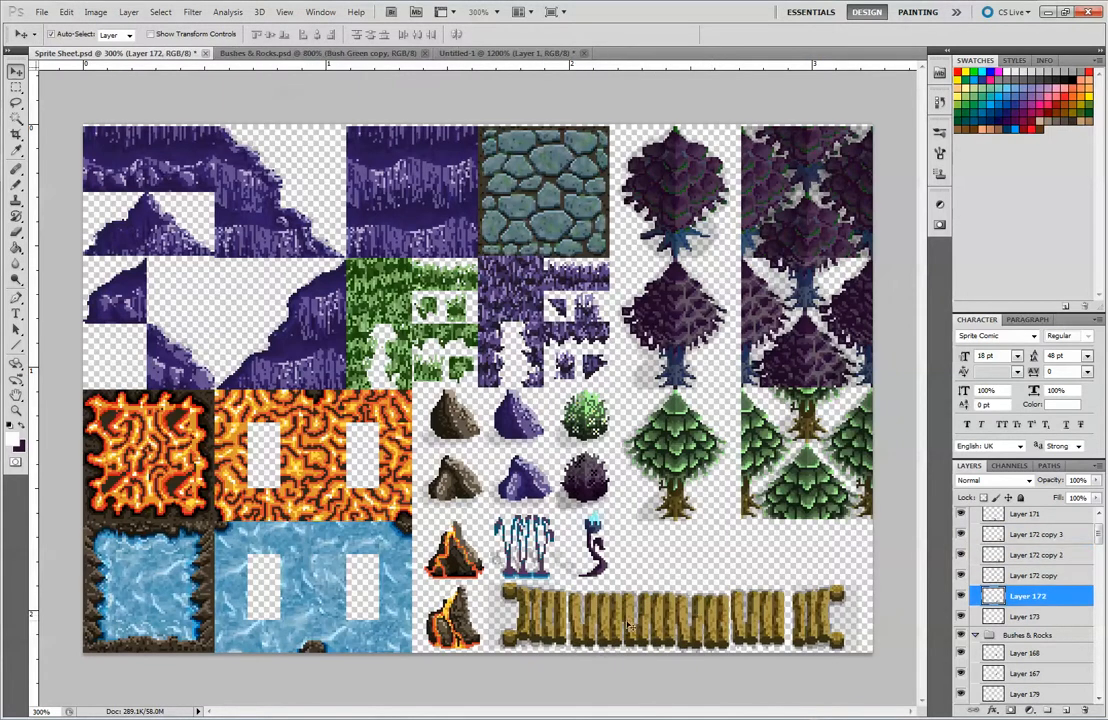
pyautogui.click(679, 627)
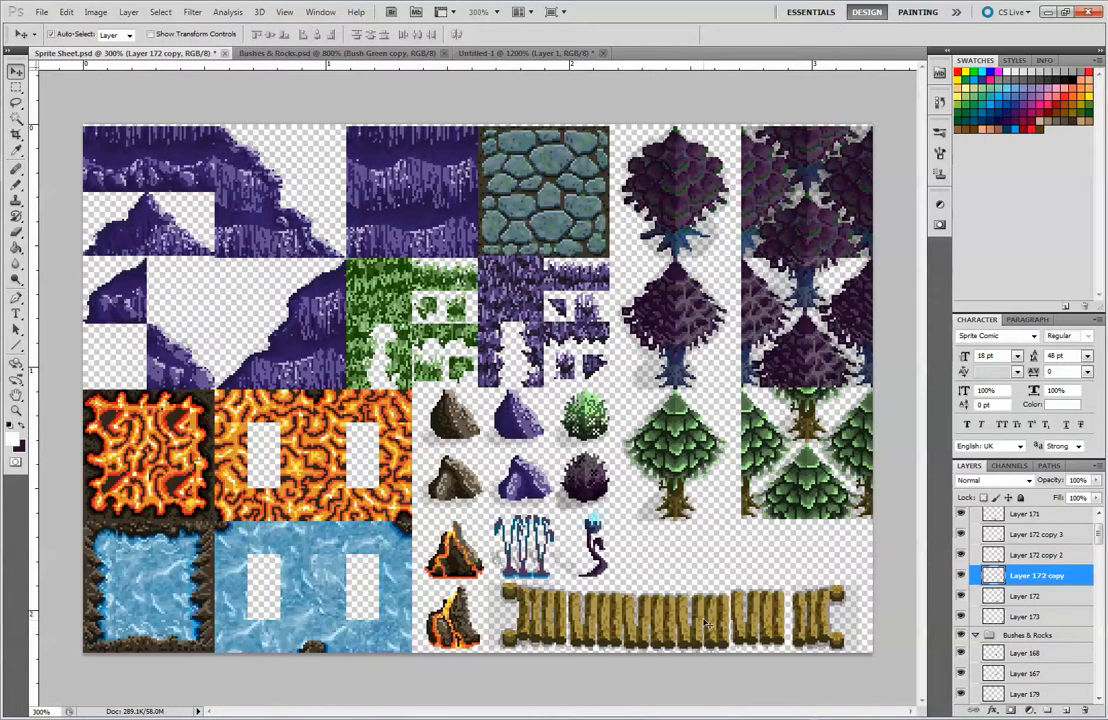
pyautogui.moveTo(704, 619); pyautogui.dragTo(789, 616)
pyautogui.click(796, 615)
pyautogui.click(759, 616)
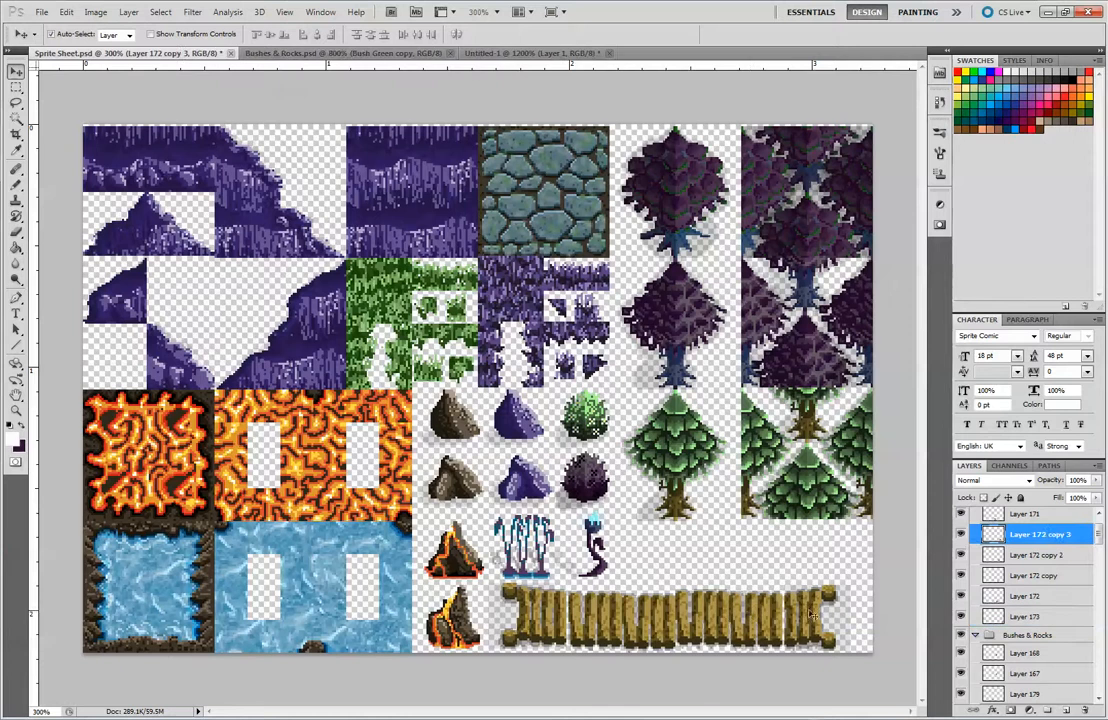
pyautogui.click(758, 621)
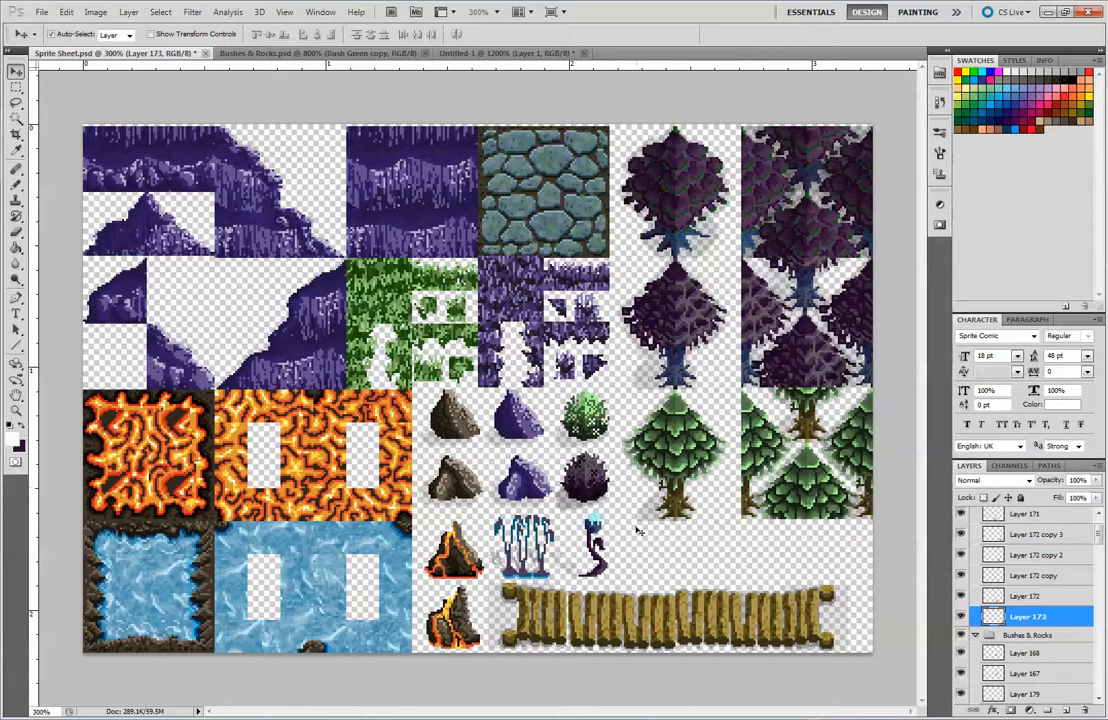
# - Delete the three copies of the bridge's middle plank section
pyautogui.moveTo(725, 619); pyautogui.dragTo(719, 623)
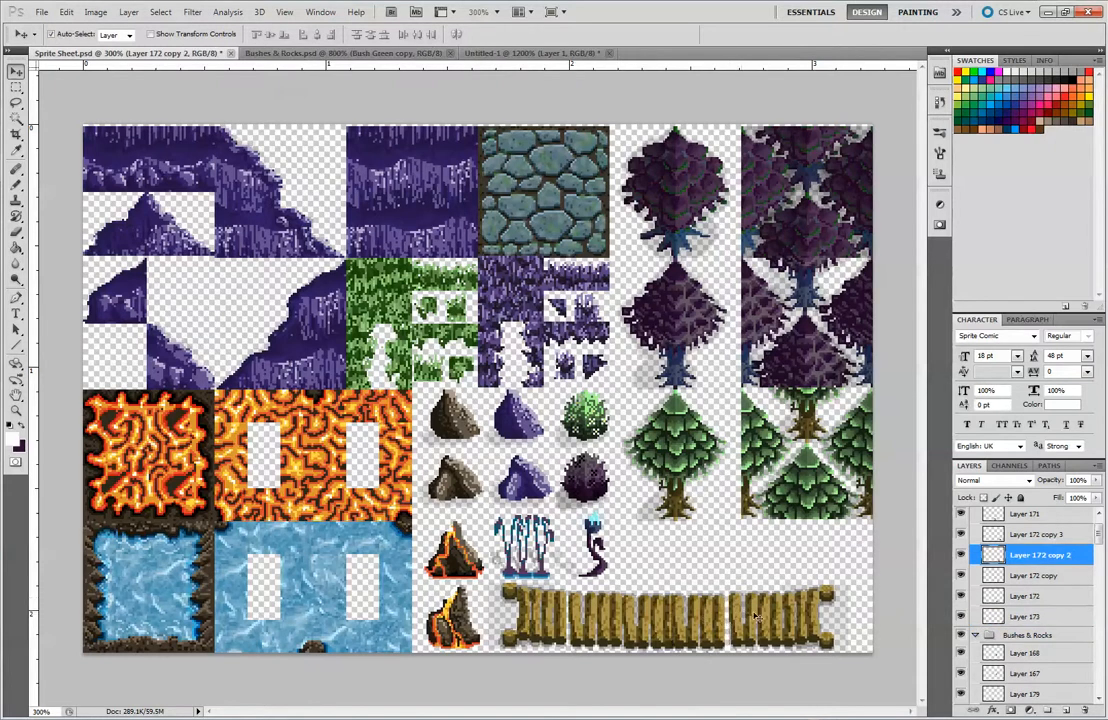
pyautogui.keyDown('shift'); pyautogui.click(678, 623); pyautogui.keyUp('shift')
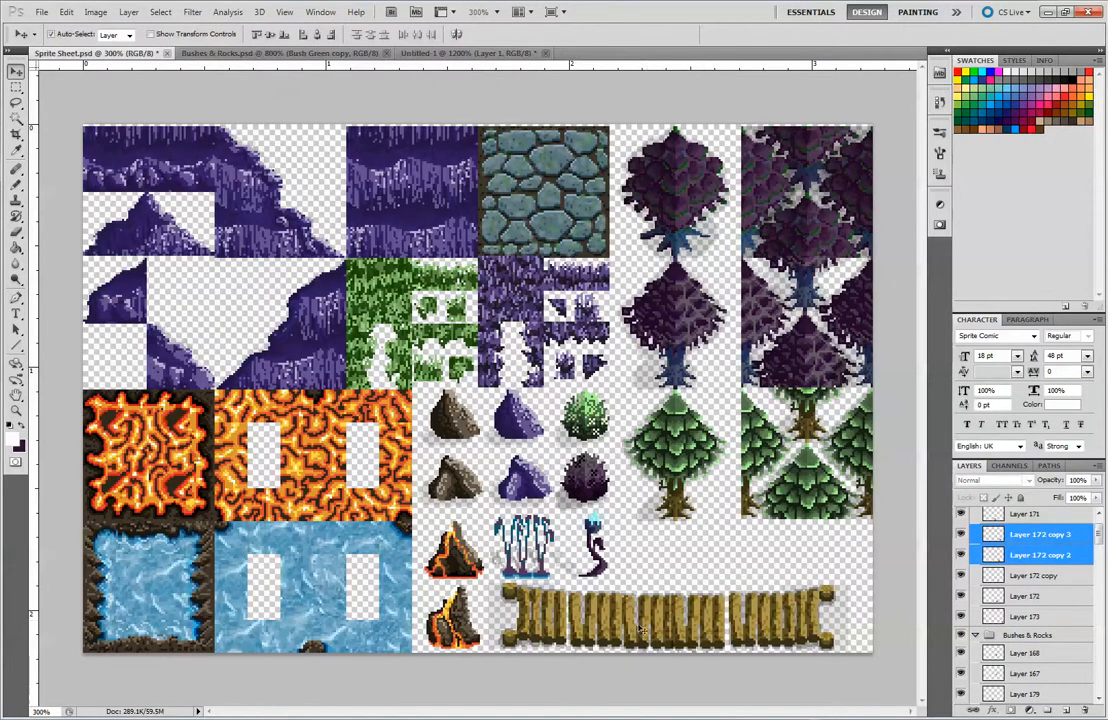
pyautogui.keyDown('shift'); pyautogui.click(638, 626); pyautogui.keyUp('shift')
pyautogui.press('Delete')
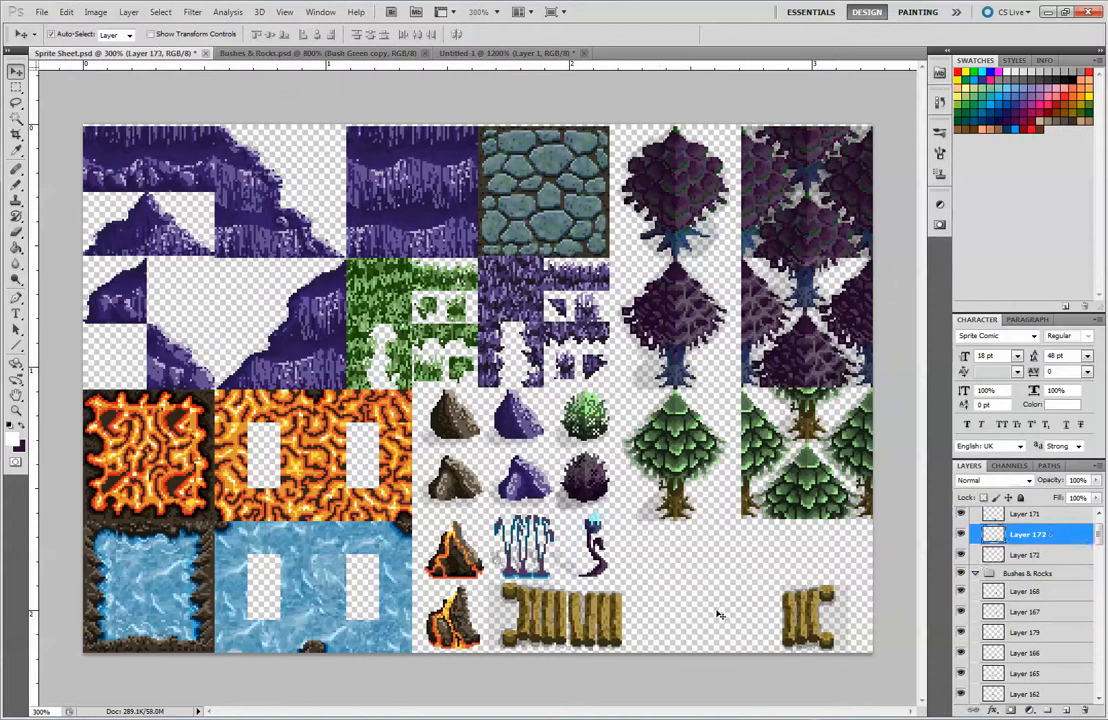
# - Move the bridge's right end piece against the original middle section and deselect the layers
pyautogui.moveTo(808, 612); pyautogui.dragTo(650, 617)
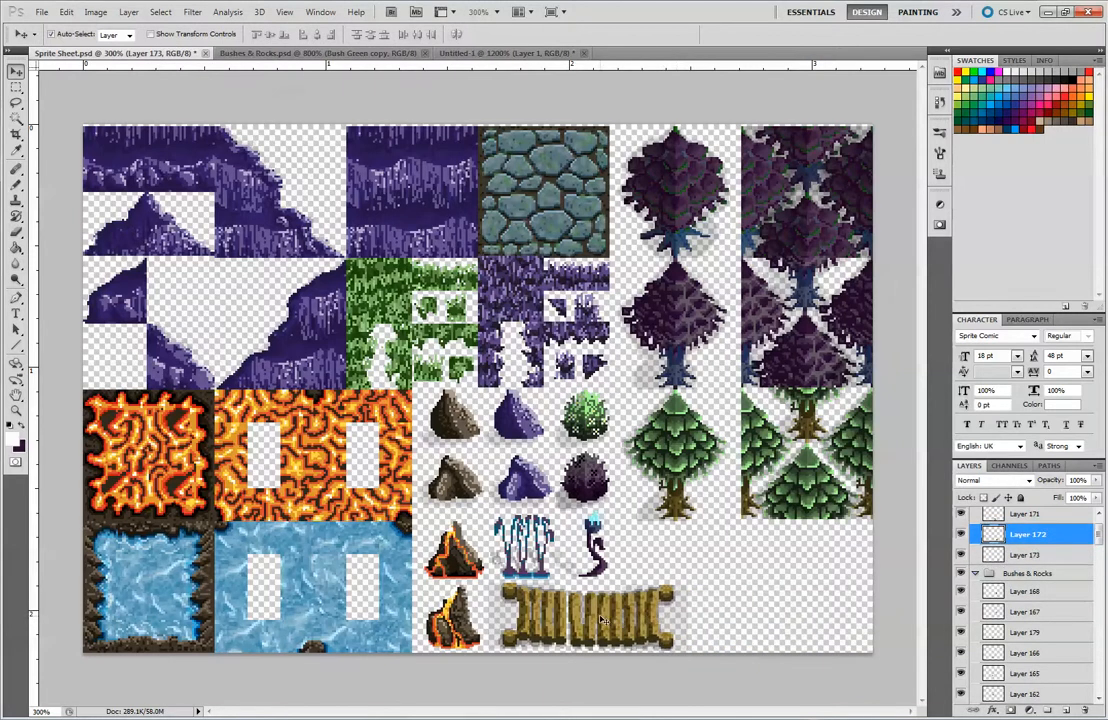
pyautogui.click(658, 618)
pyautogui.click(705, 590)
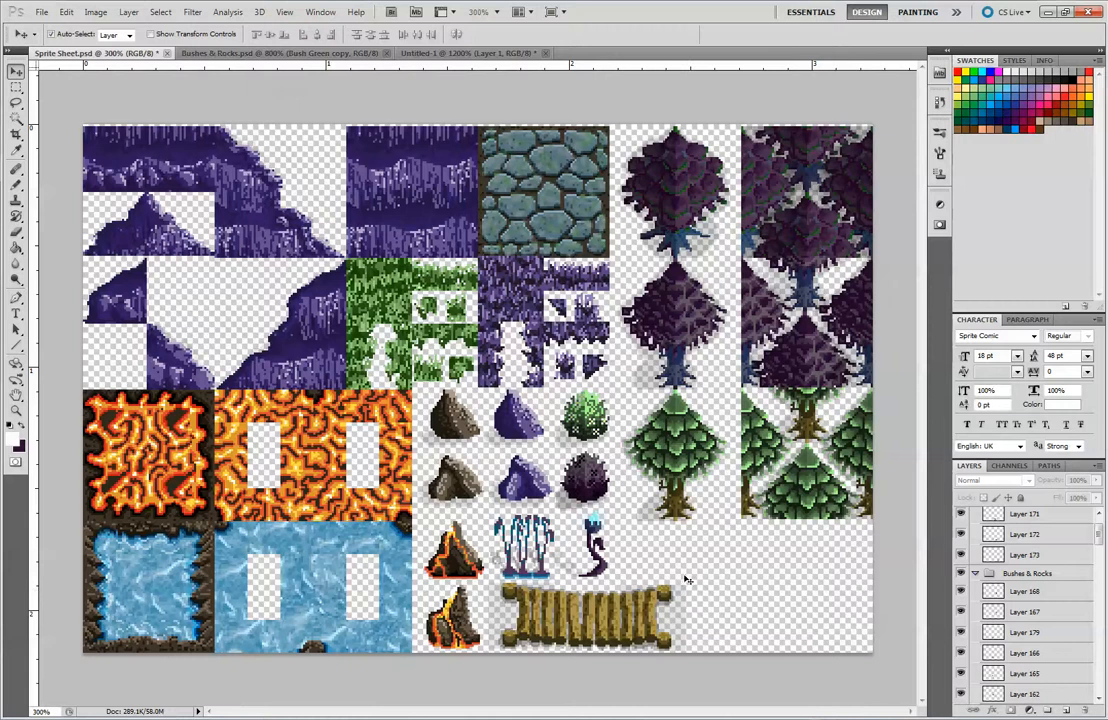
pyautogui.hotkey('ctrl', '-')
pyautogui.hotkey('ctrl', '-')
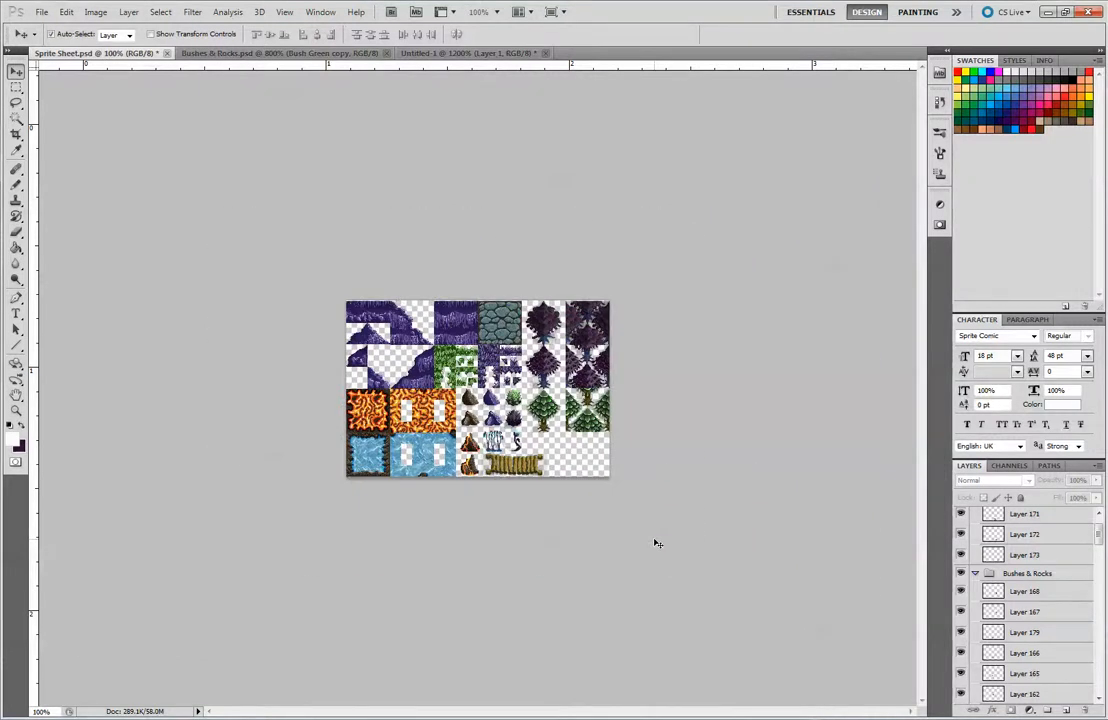
pyautogui.hotkey('ctrl', '+')
pyautogui.hotkey('ctrl', '+')
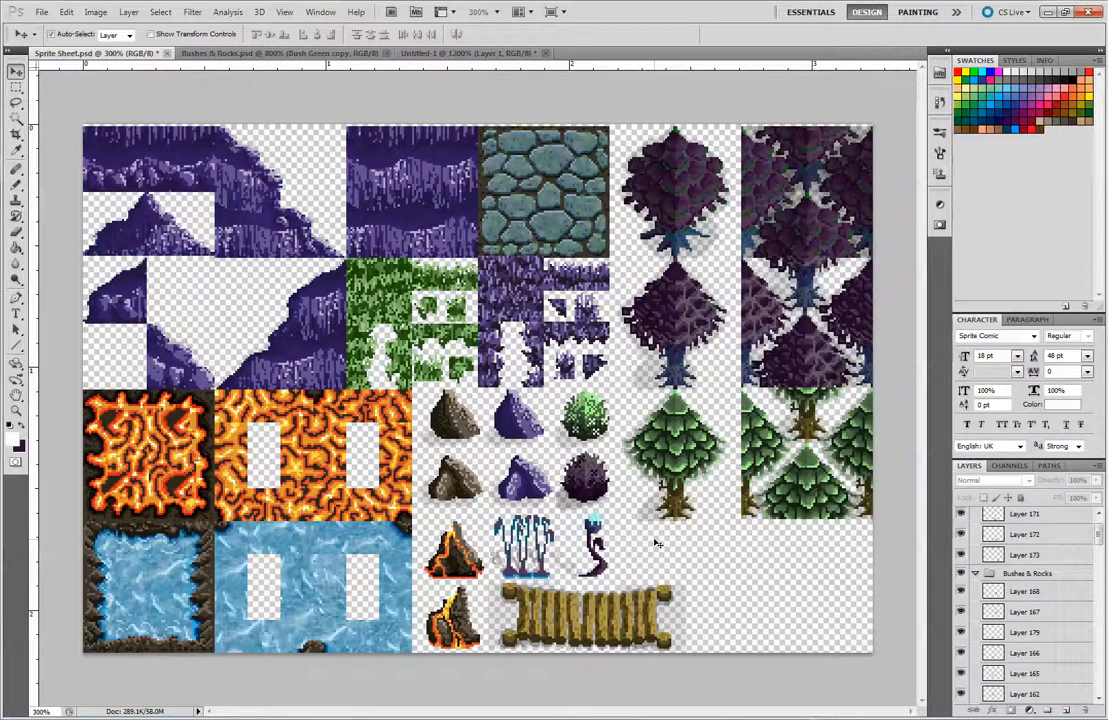
pyautogui.hotkey('ctrl', '-')
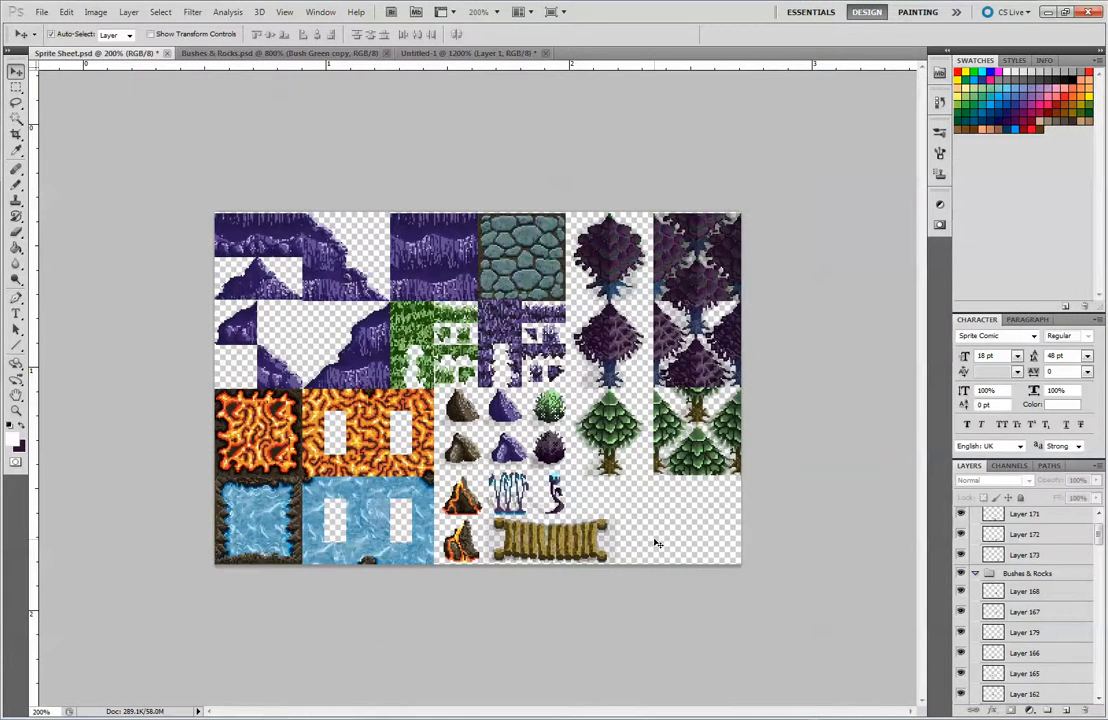